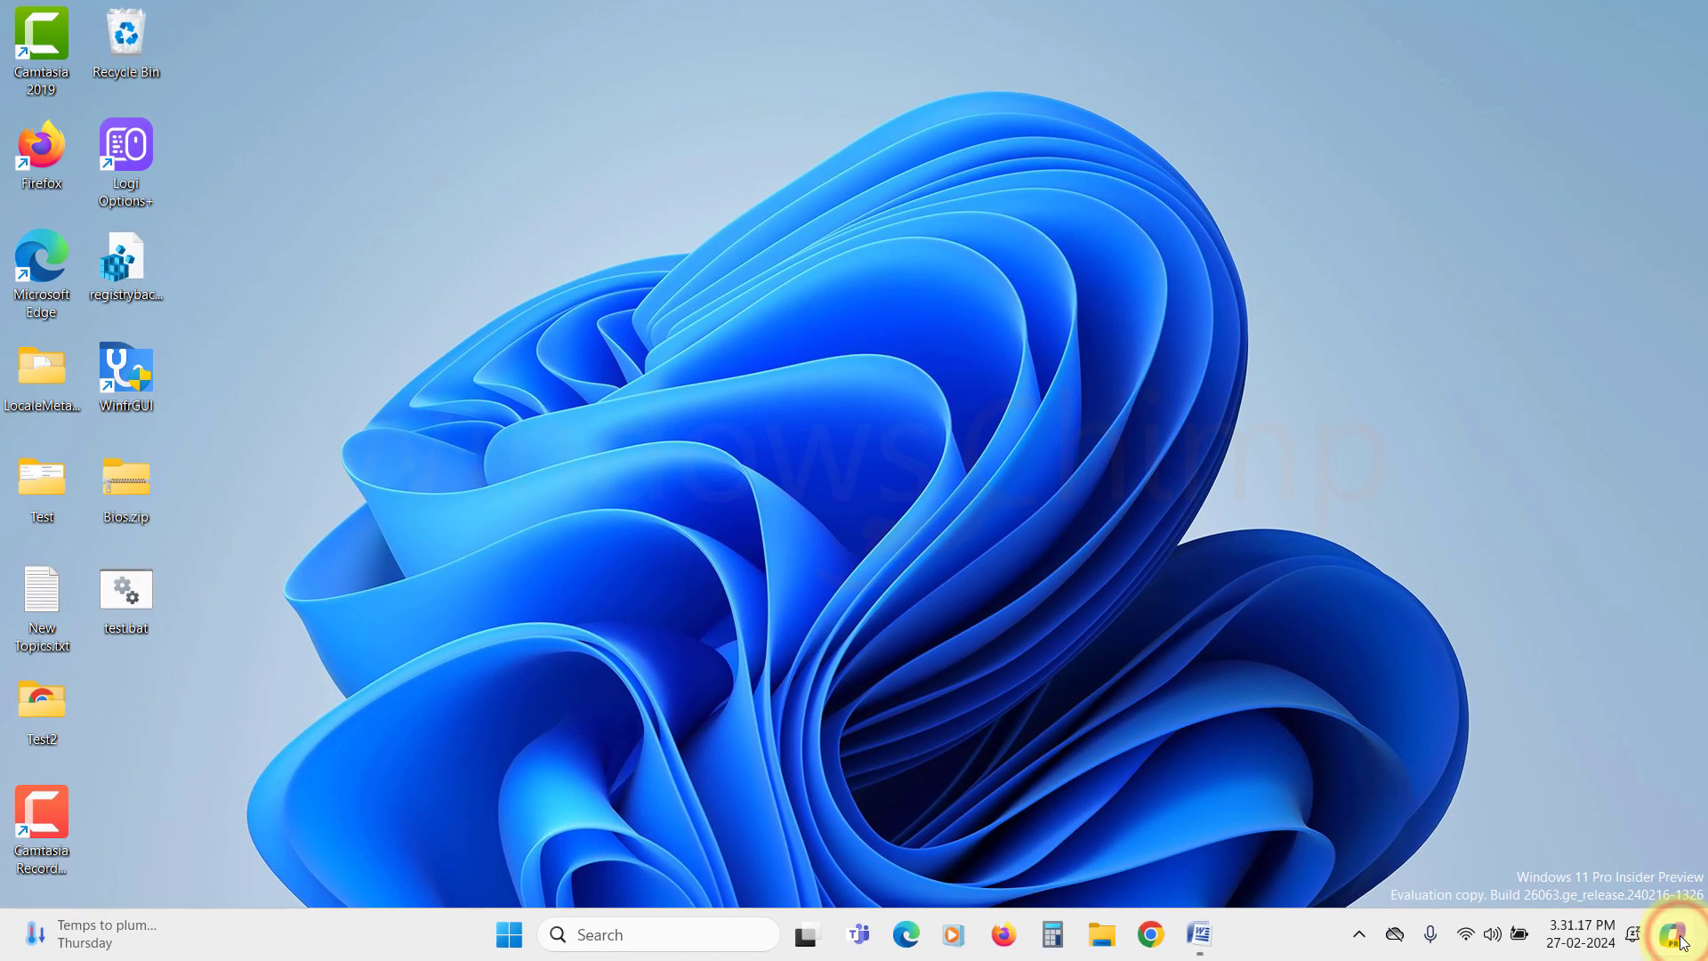
Open the Copilot pane and File Explorer at Home, moving Explorer to the left.
left_click(1655, 920)
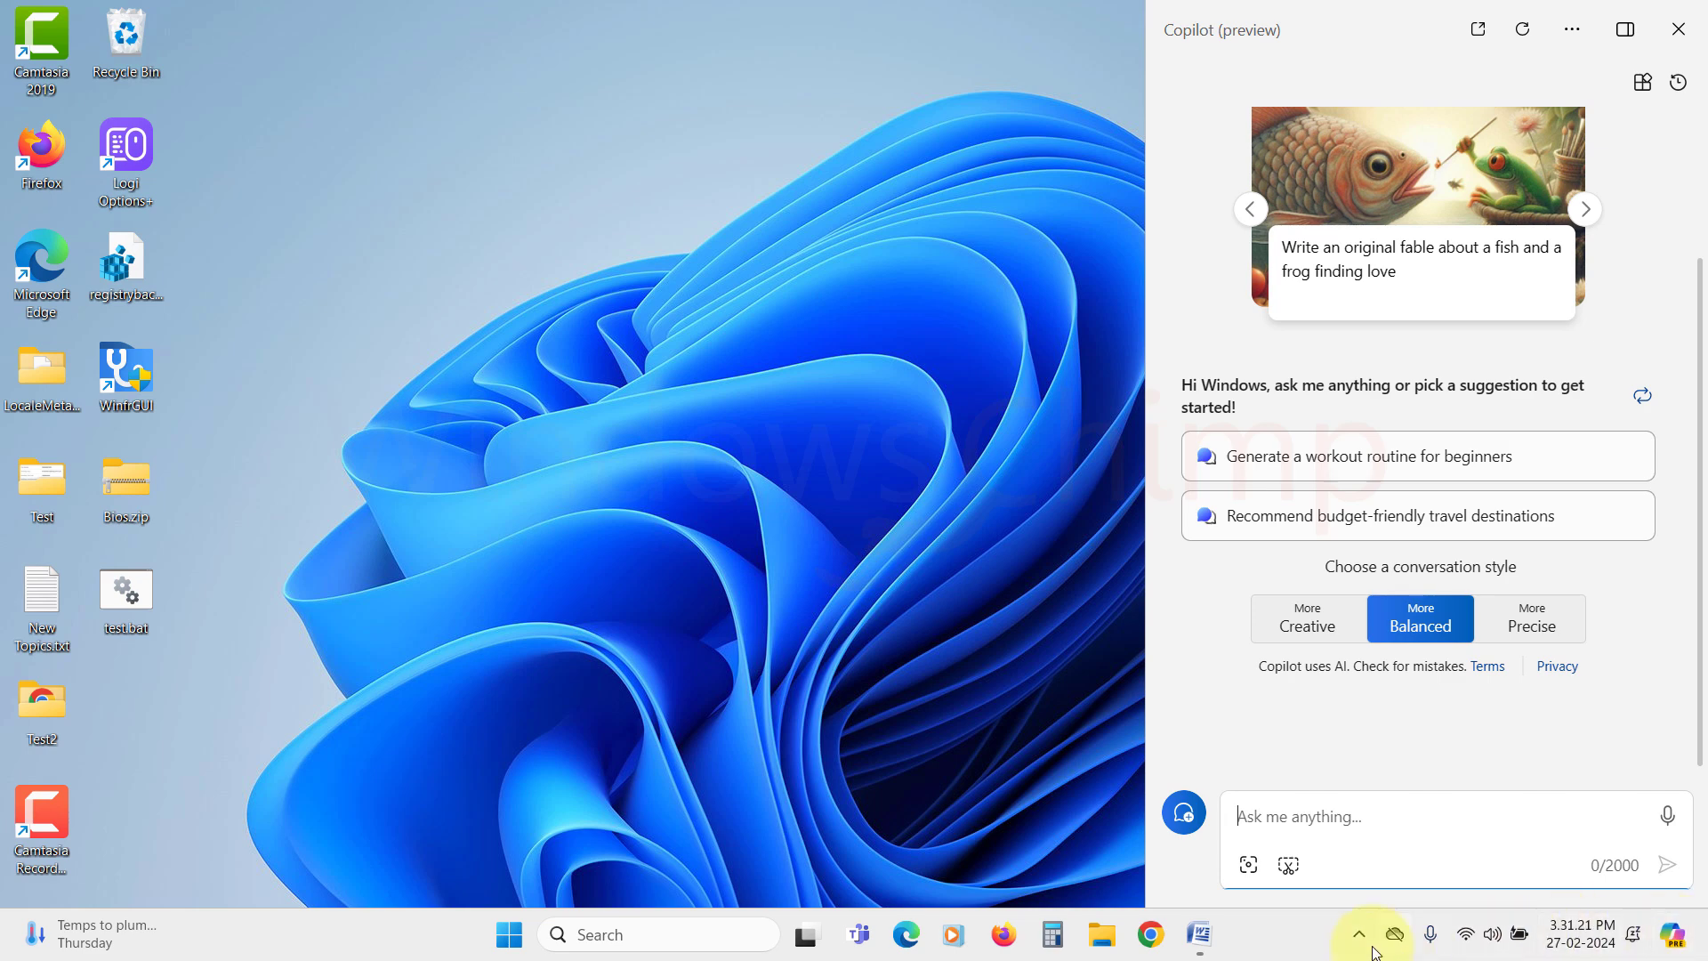
left_click(1101, 936)
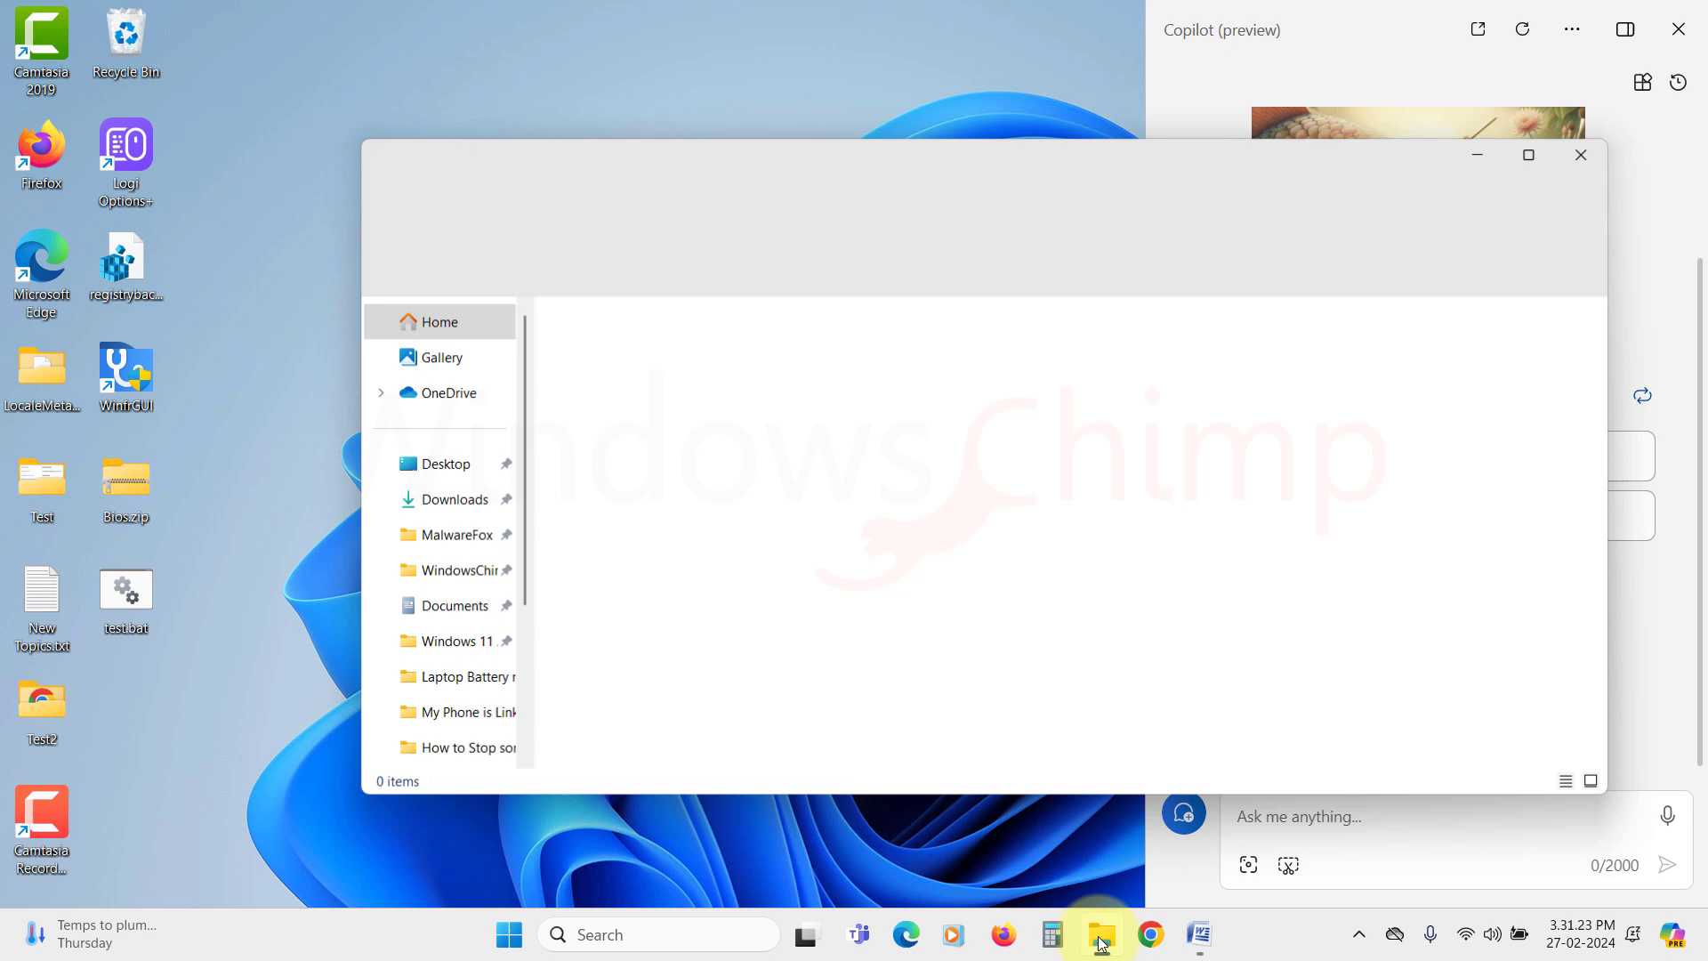
left_click_drag(1304, 151, 1197, 164)
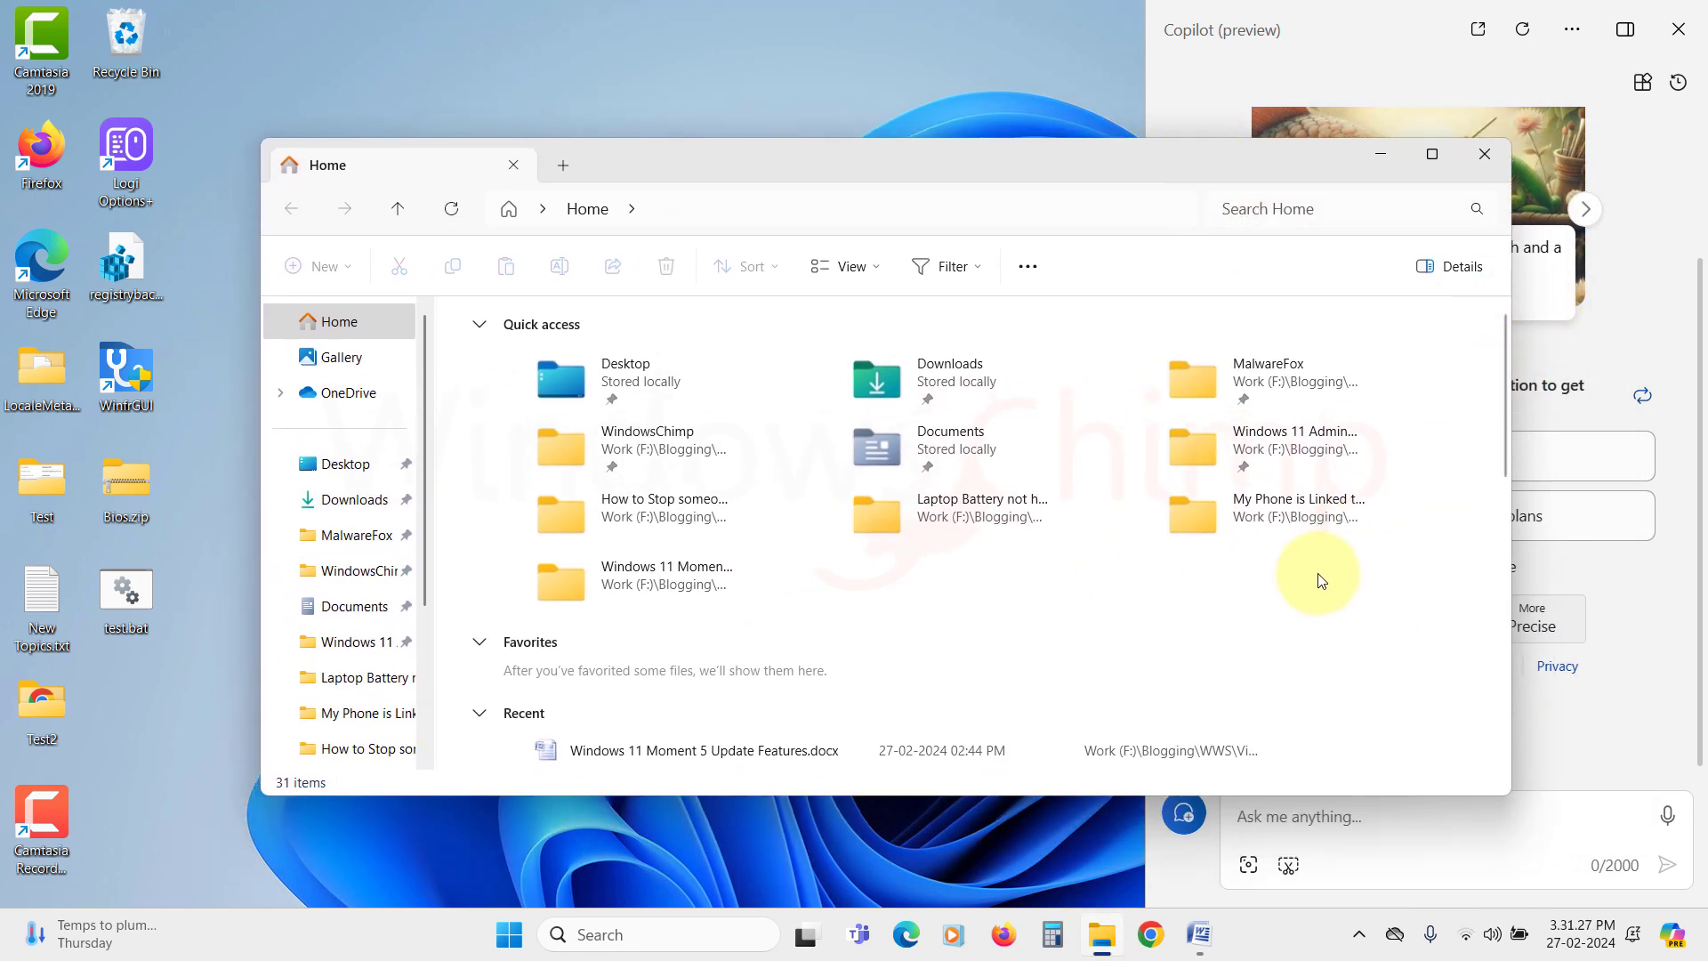
Switch between Copilot and File Explorer with Alt+Tab, ending with Explorer in front.
key("alt+Tab")
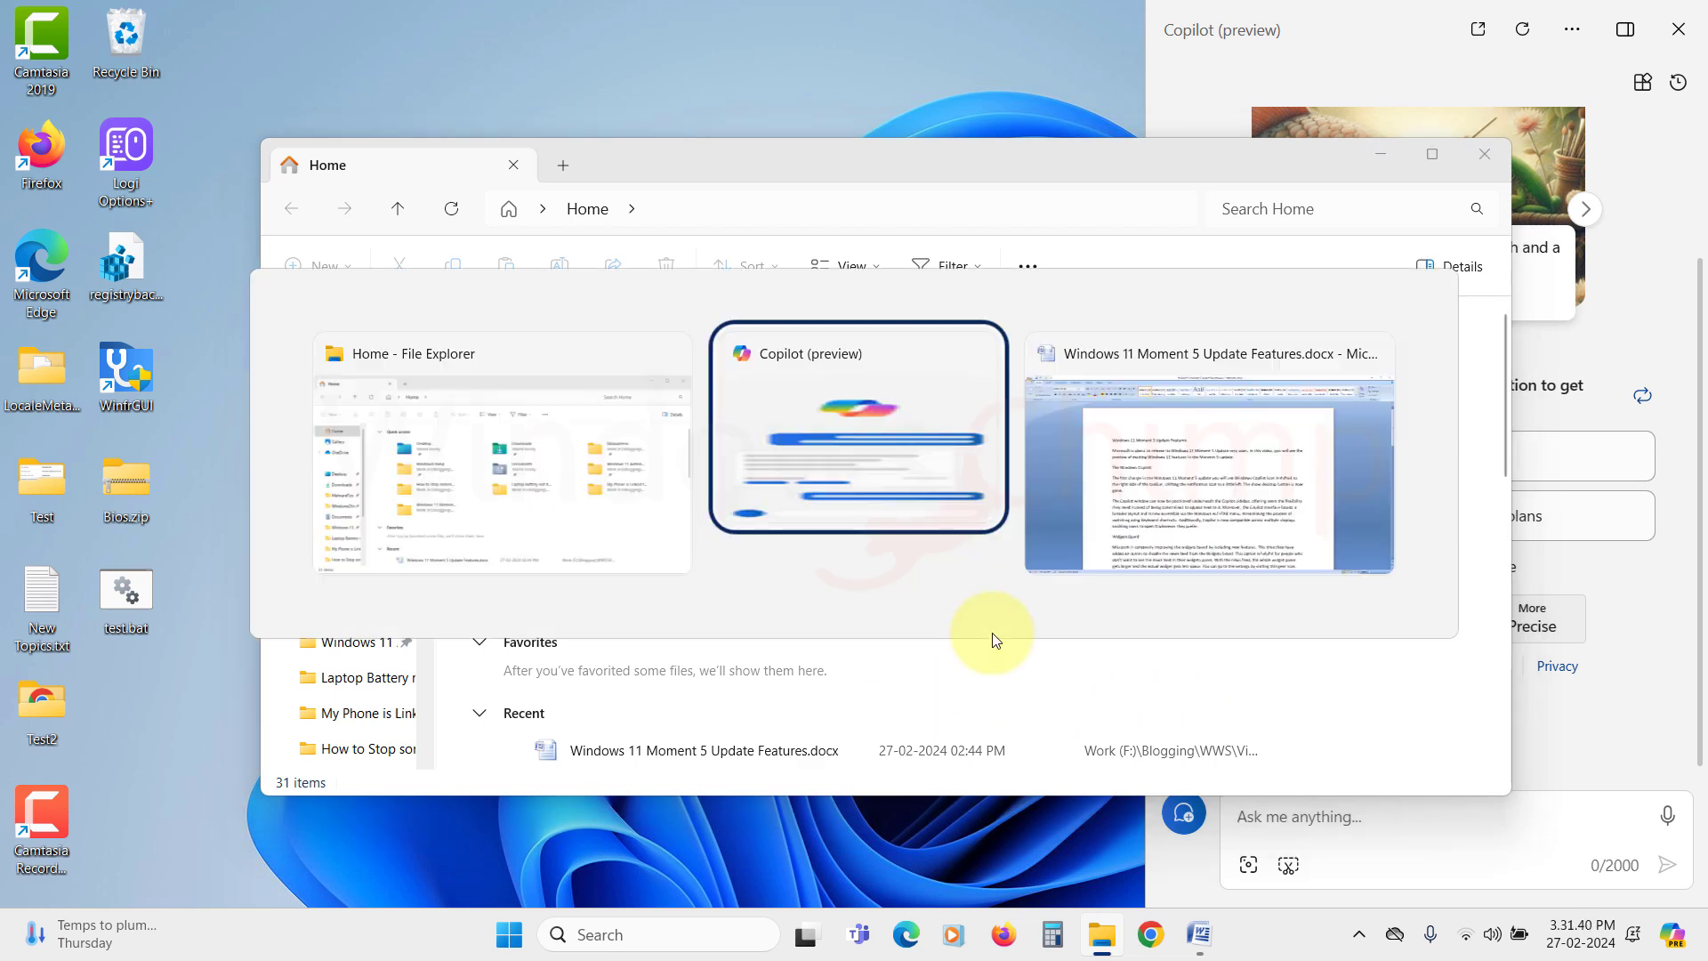
key("alt+Tab")
key("alt+Tab")
key("alt+Tab")
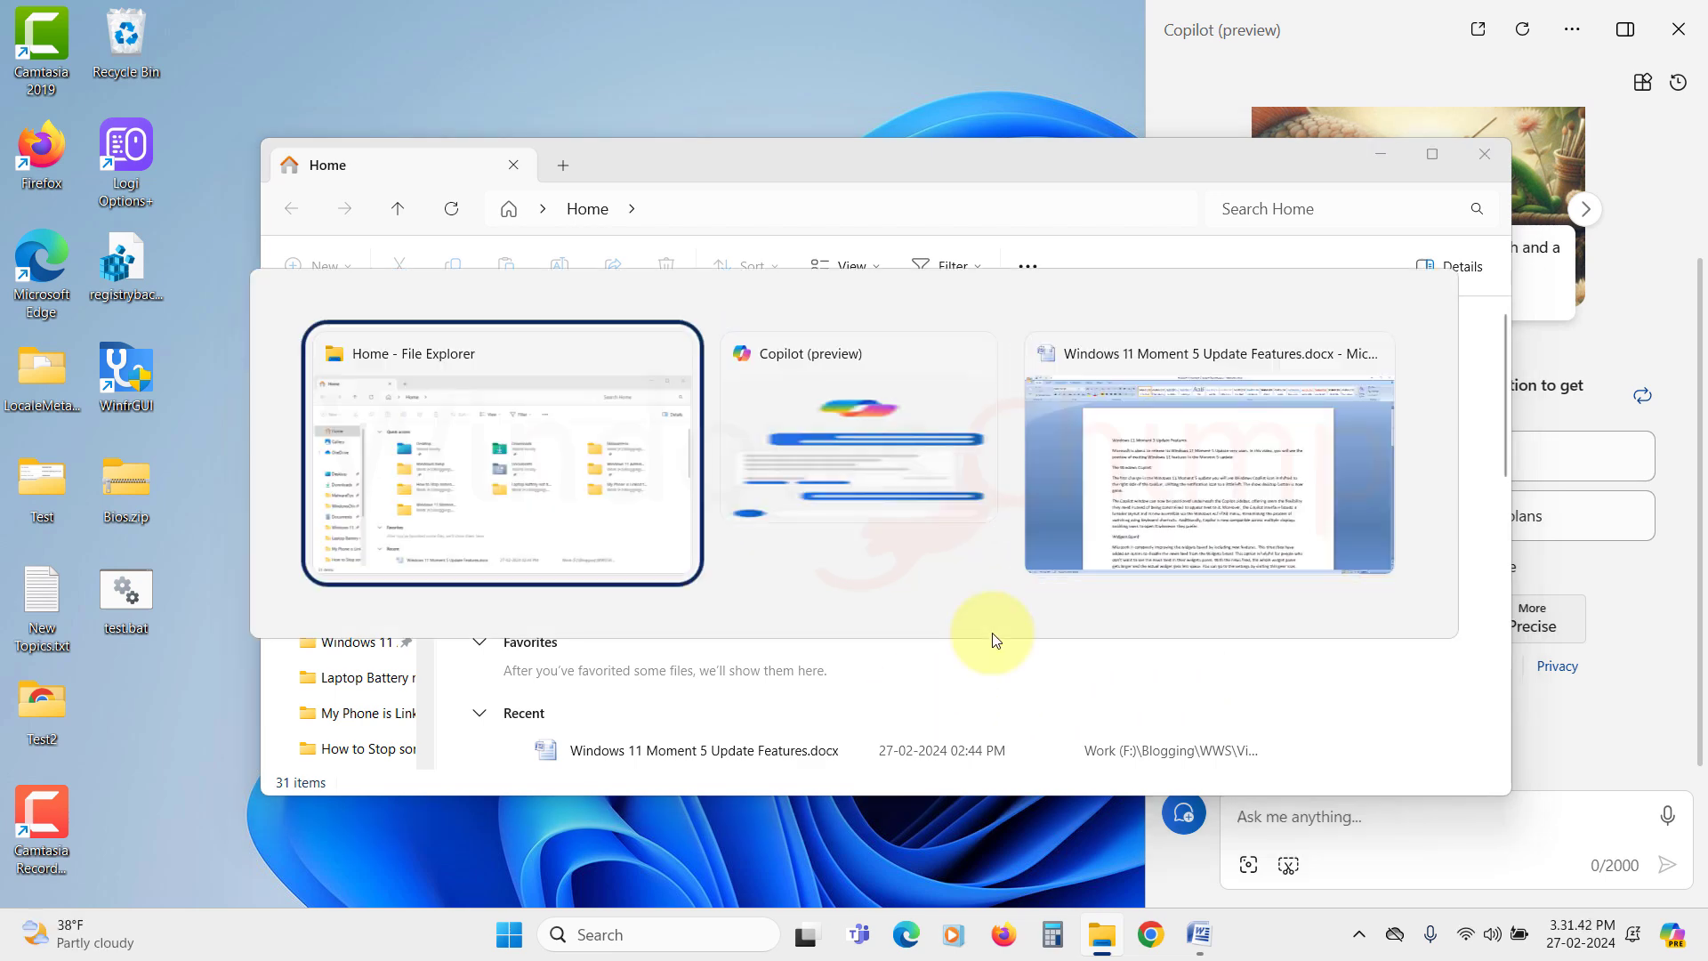
key("alt+Tab")
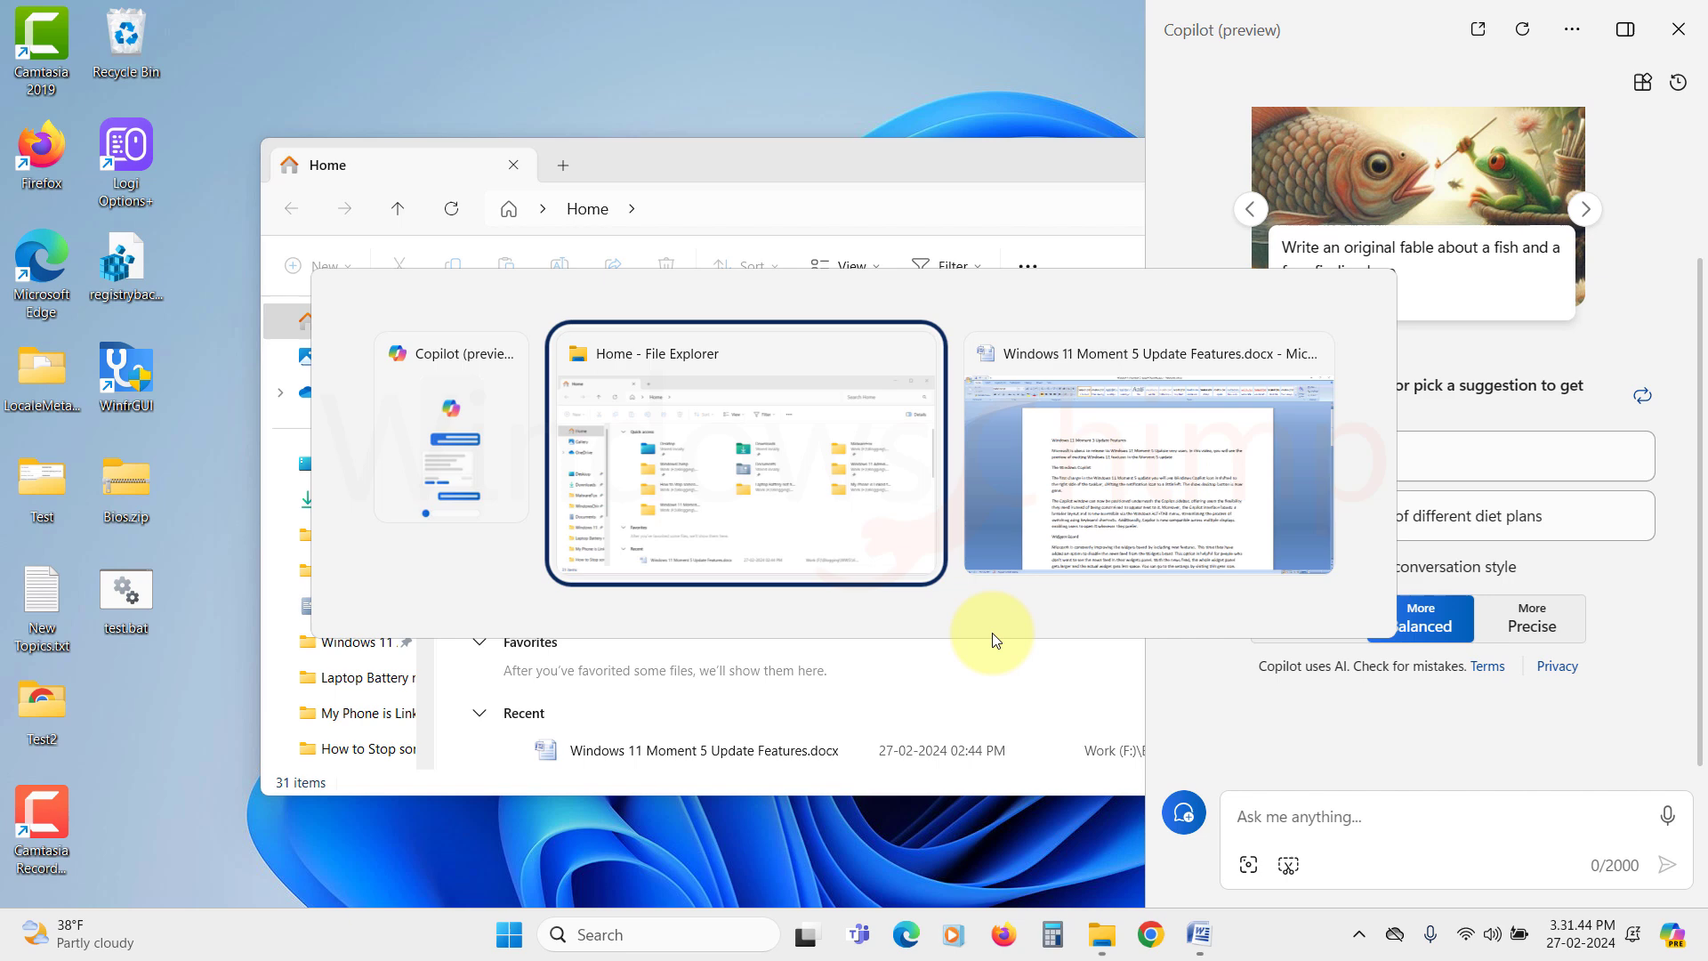
key("alt+Tab")
key("alt+Tab")
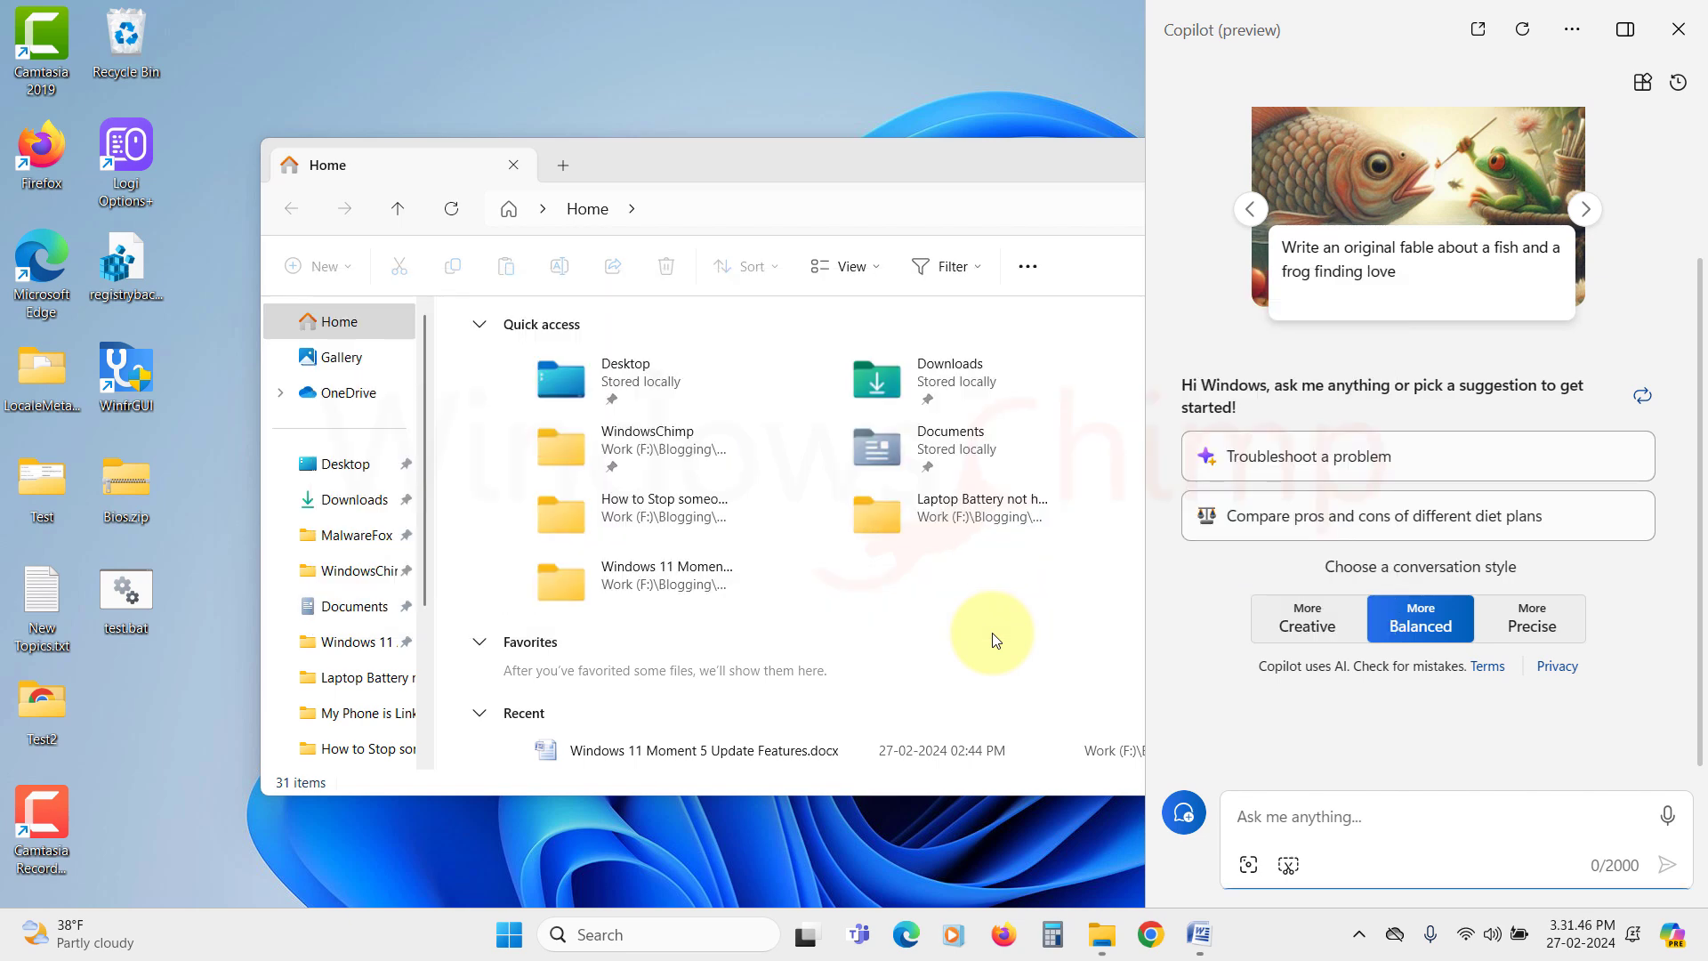
key("alt+Tab")
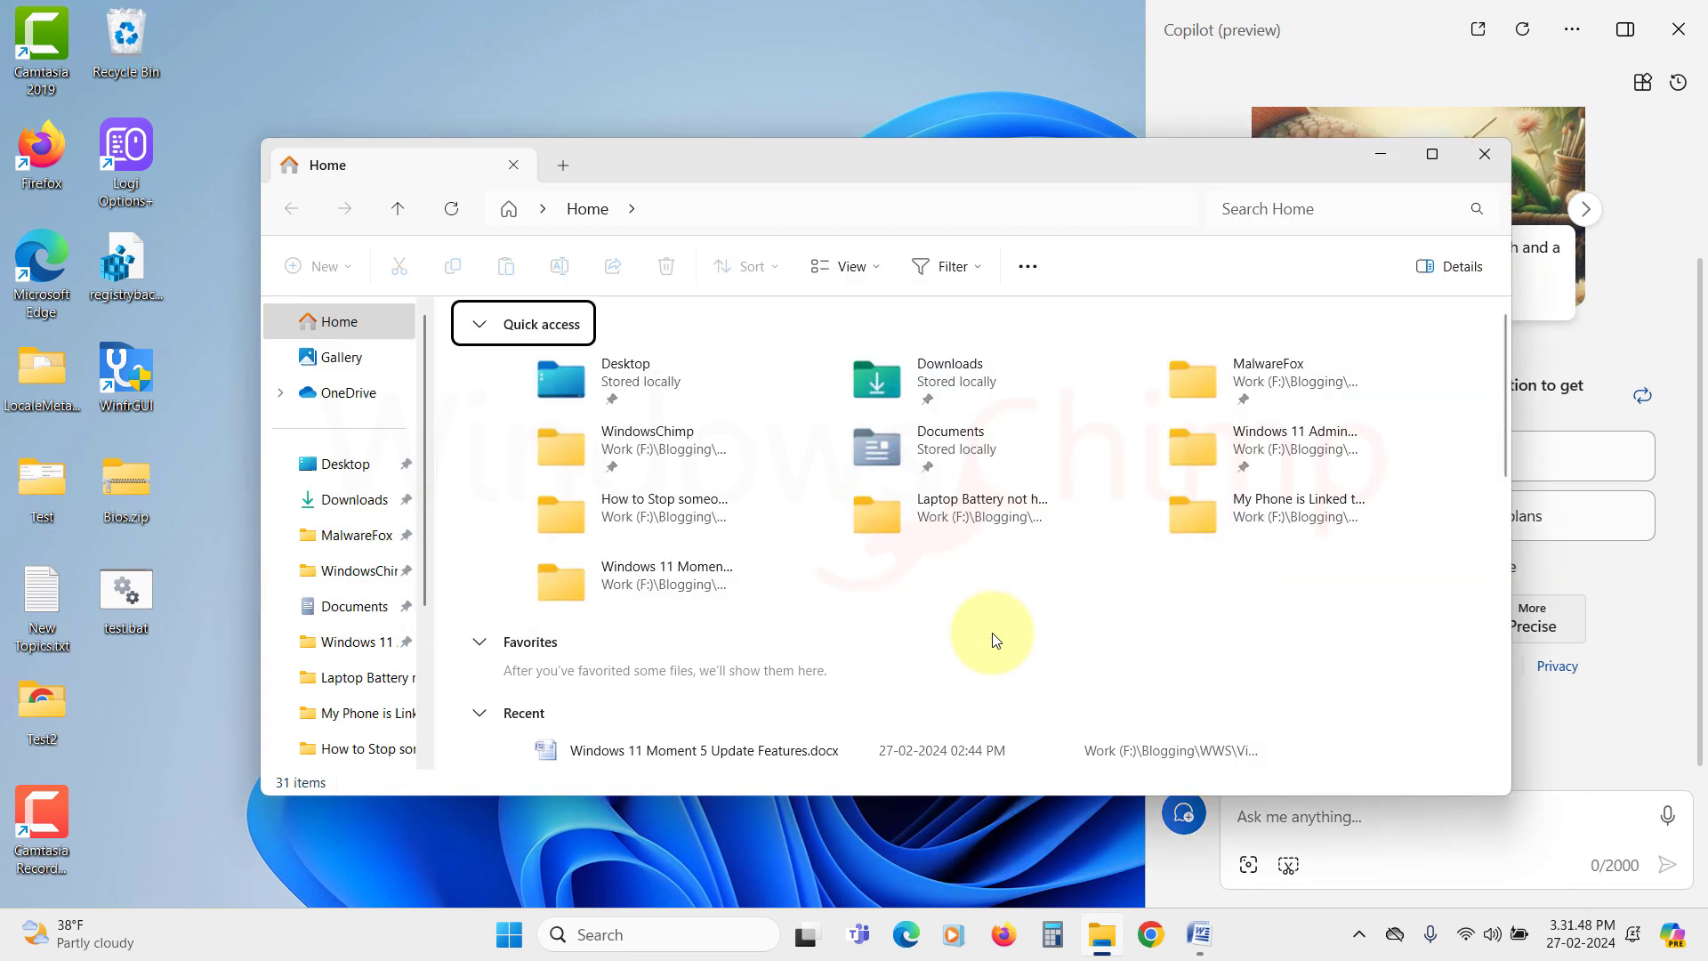
key("alt+Tab")
key("alt+Tab")
key("alt+Tab")
key("alt+Tab")
key("alt+Tab")
key("alt+Tab")
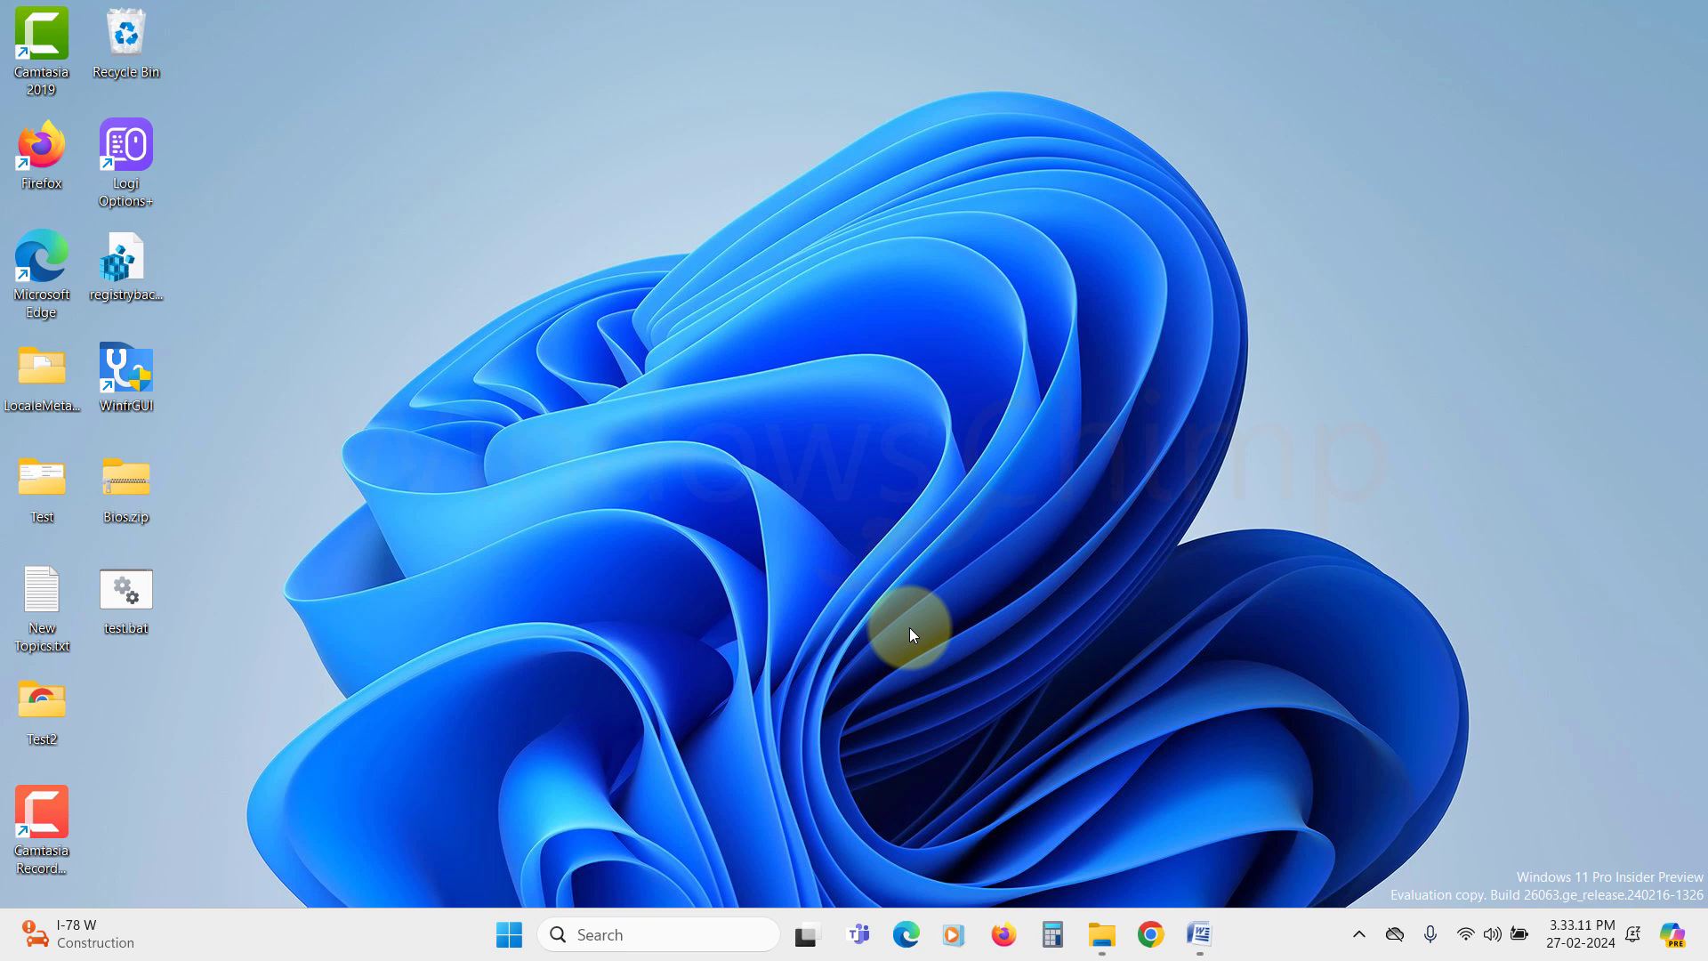
Open the Widgets board and scroll through its news feed.
left_click(98, 947)
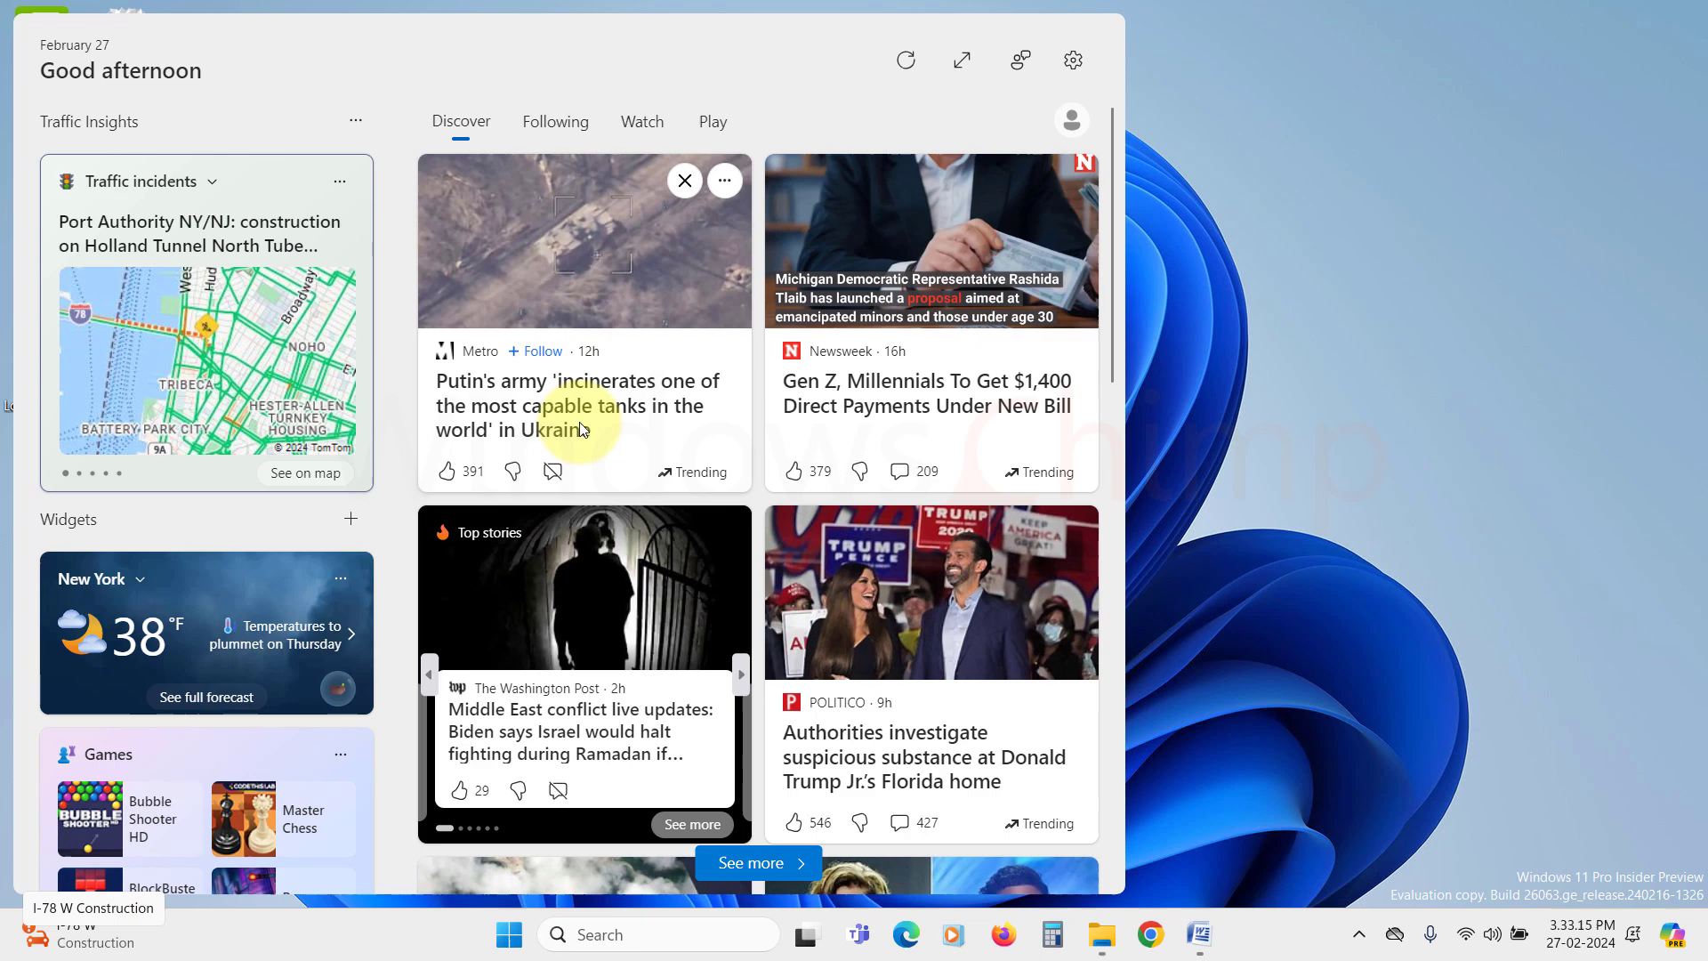
scroll(786, 481, "down", 10)
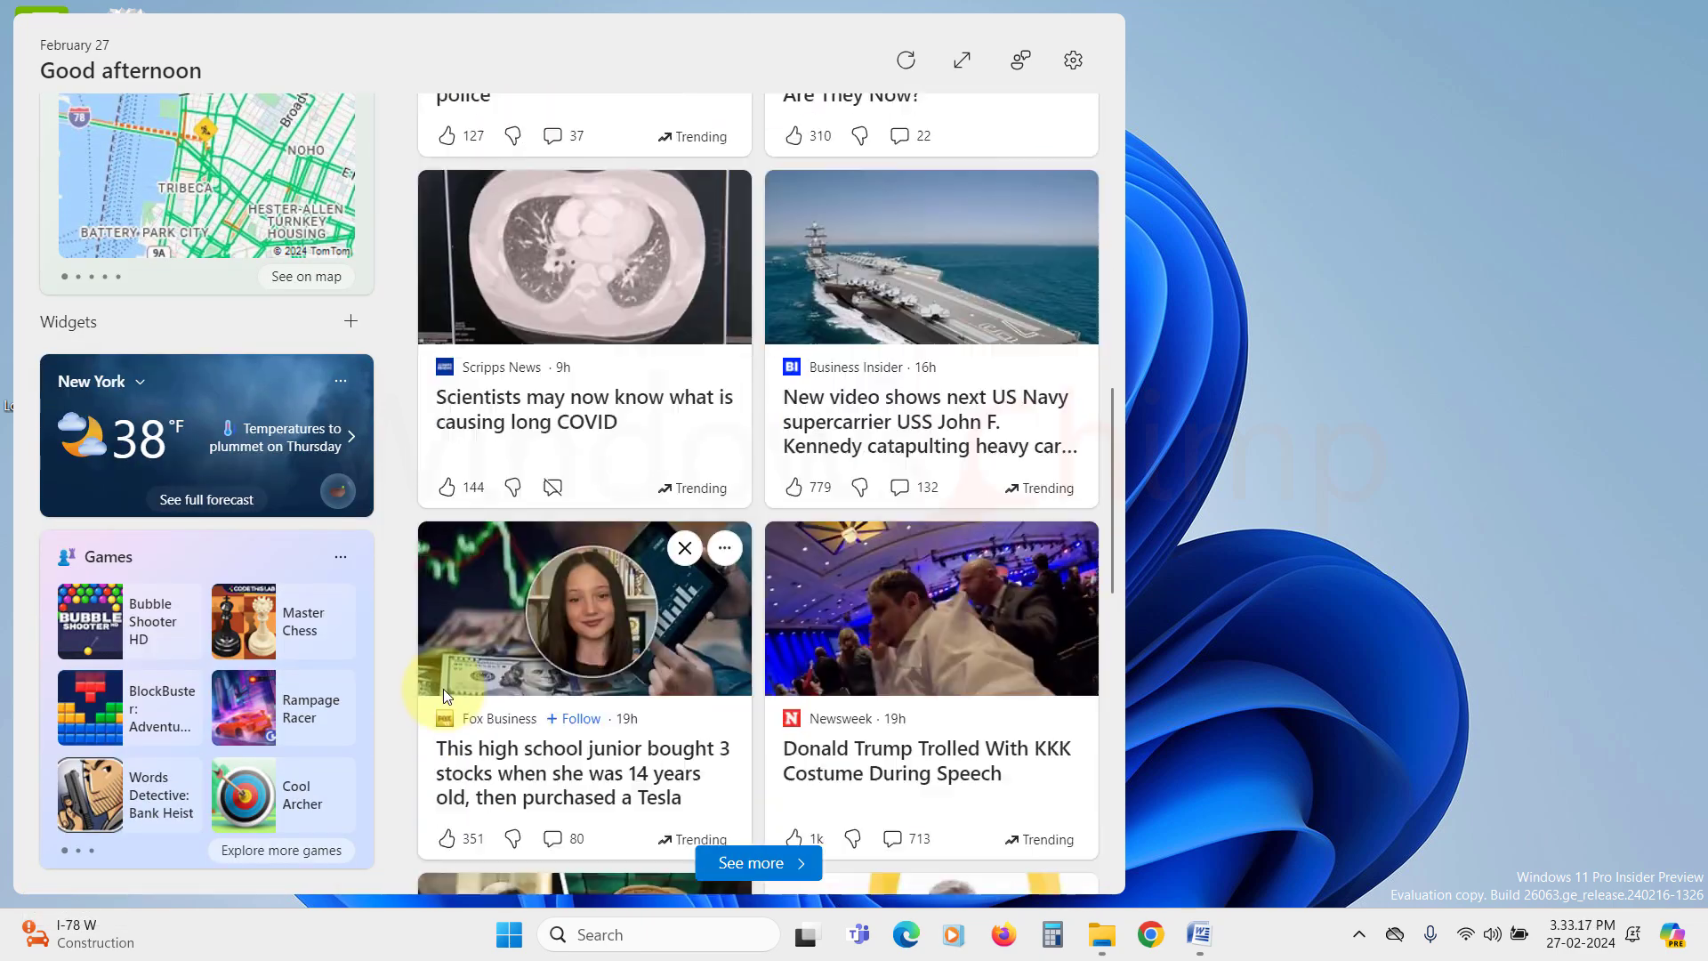
scroll(656, 676, "down", 8)
scroll(664, 680, "up", 5)
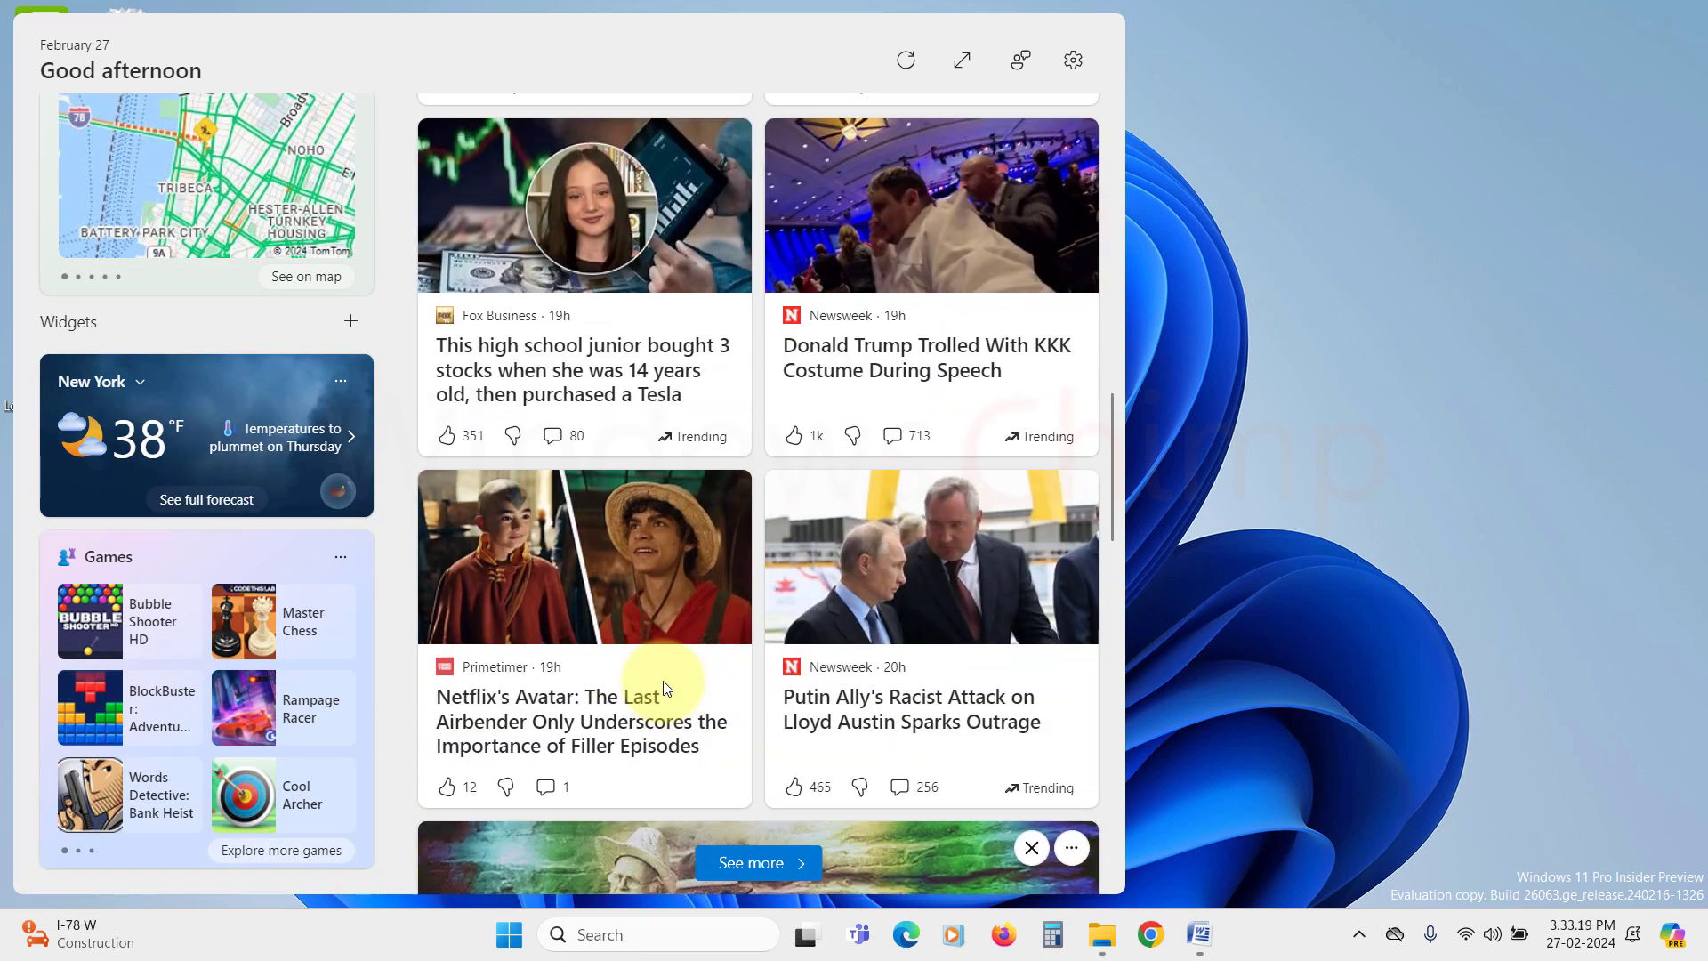
scroll(664, 683, "up", 12)
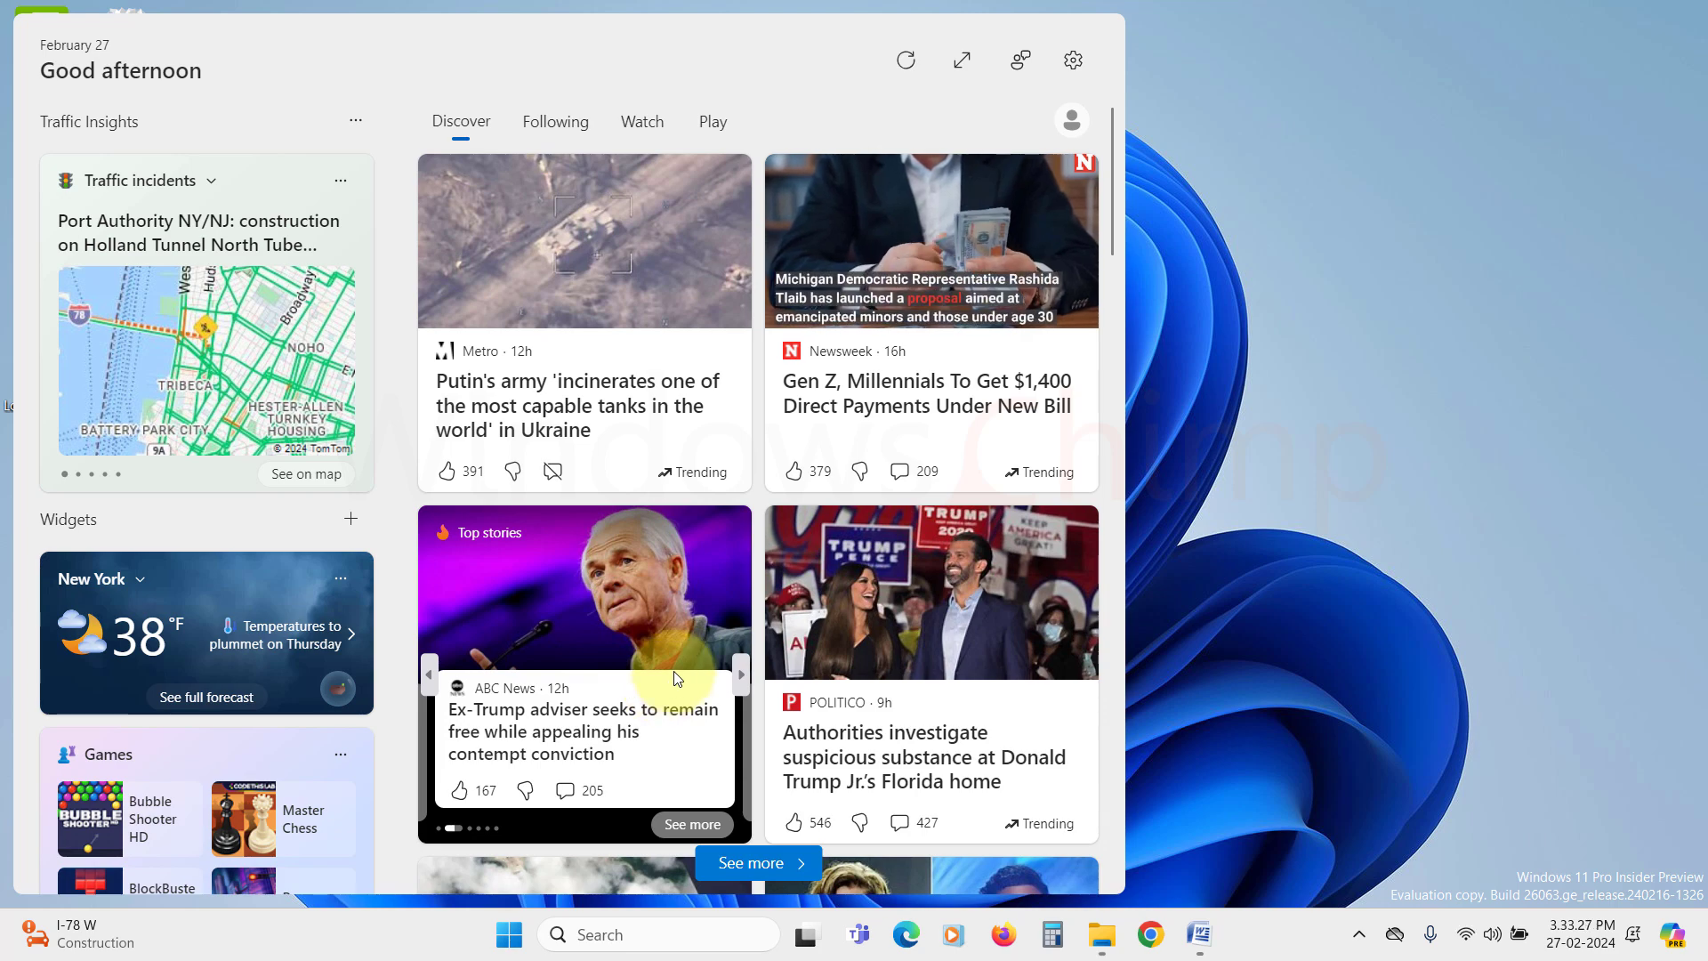
In Widgets settings under Show or hide feeds, switch the Microsoft Start feed off.
left_click(1073, 60)
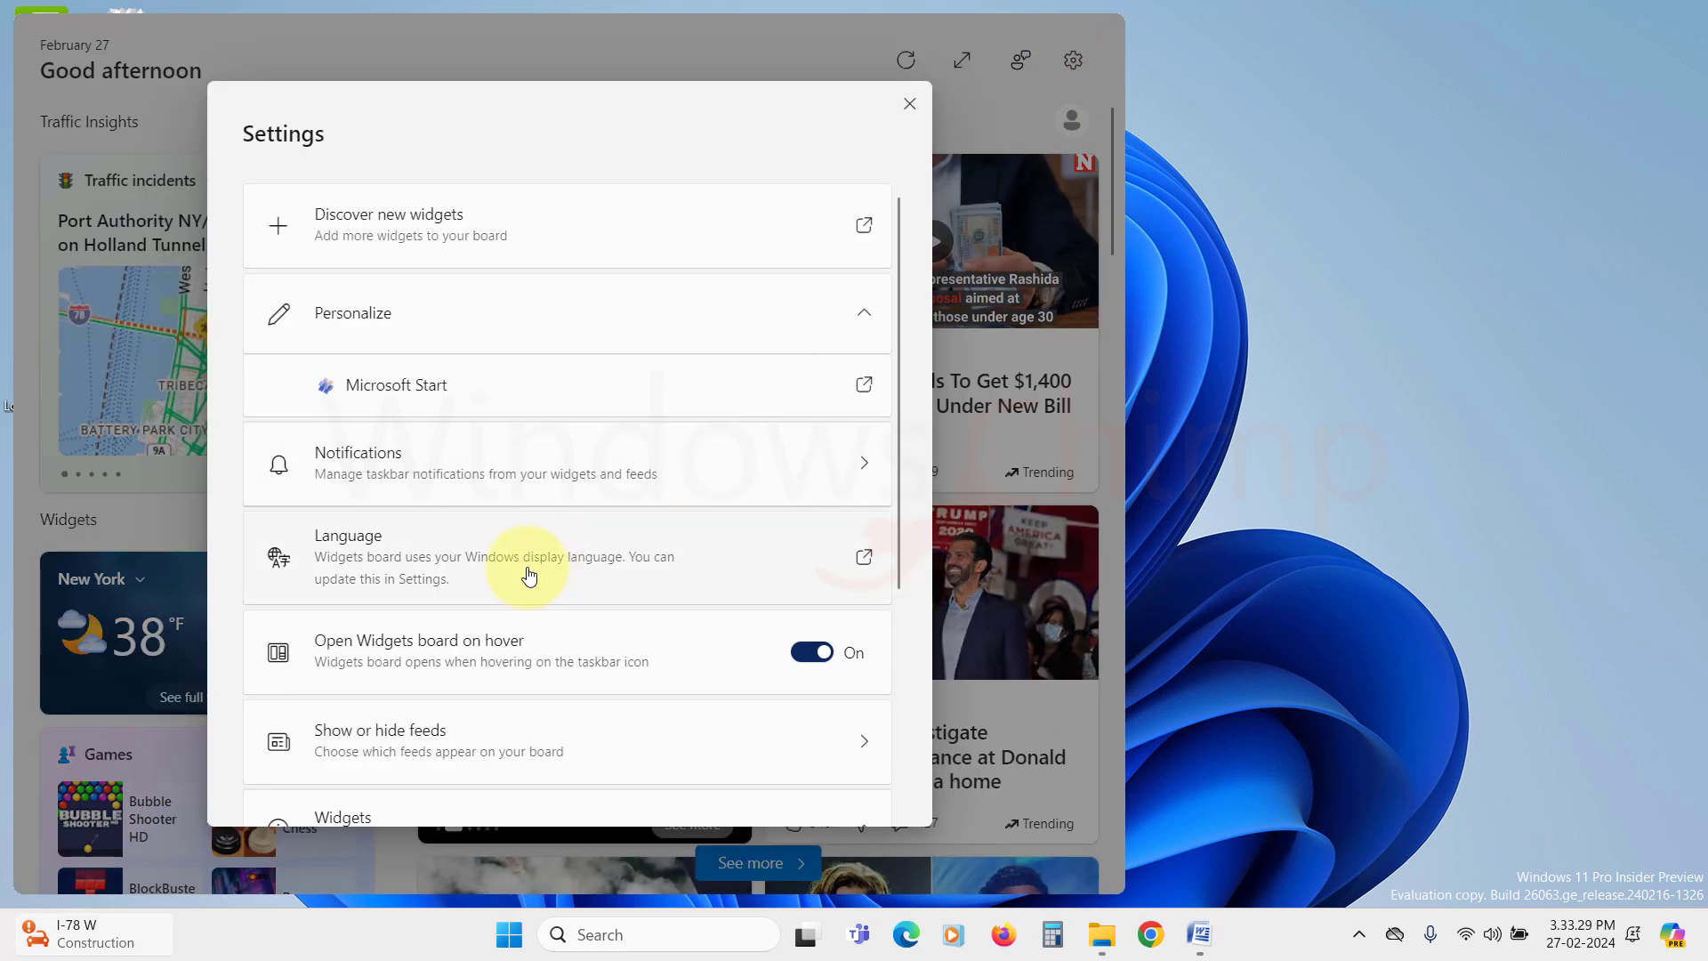
scroll(530, 576, "down", 2)
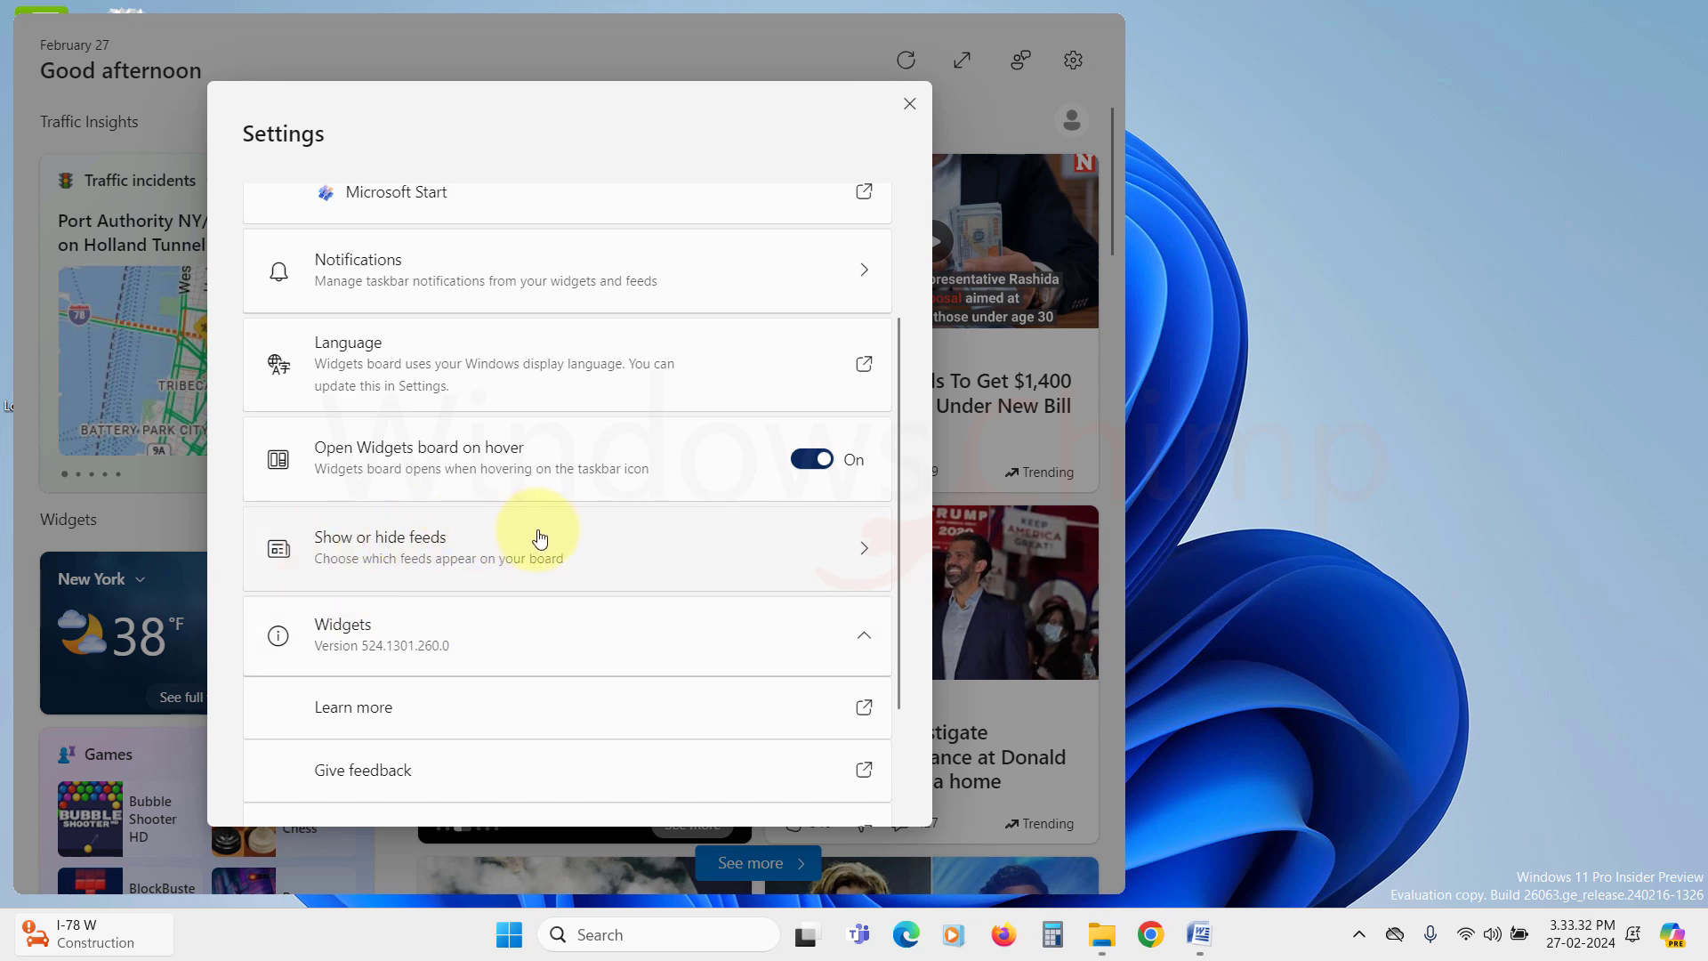
left_click(540, 538)
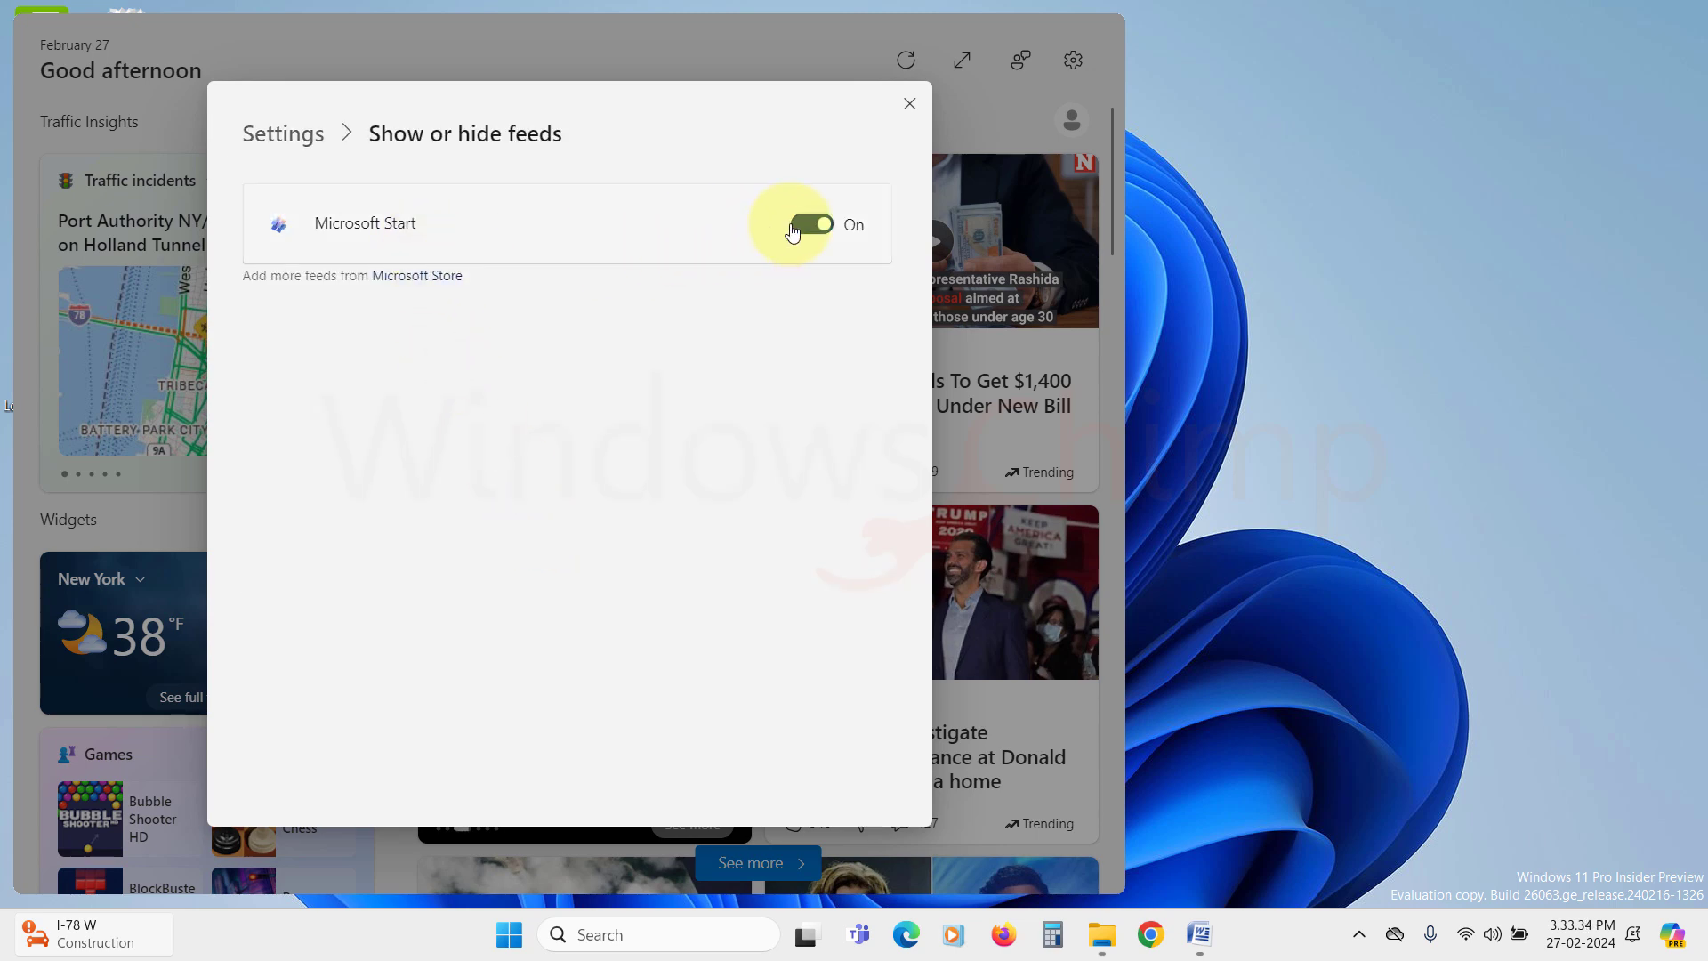
left_click(803, 230)
Confirm turning Microsoft Start off, then re-enable it via Show or hide feeds and reopen Widgets.
left_click(458, 553)
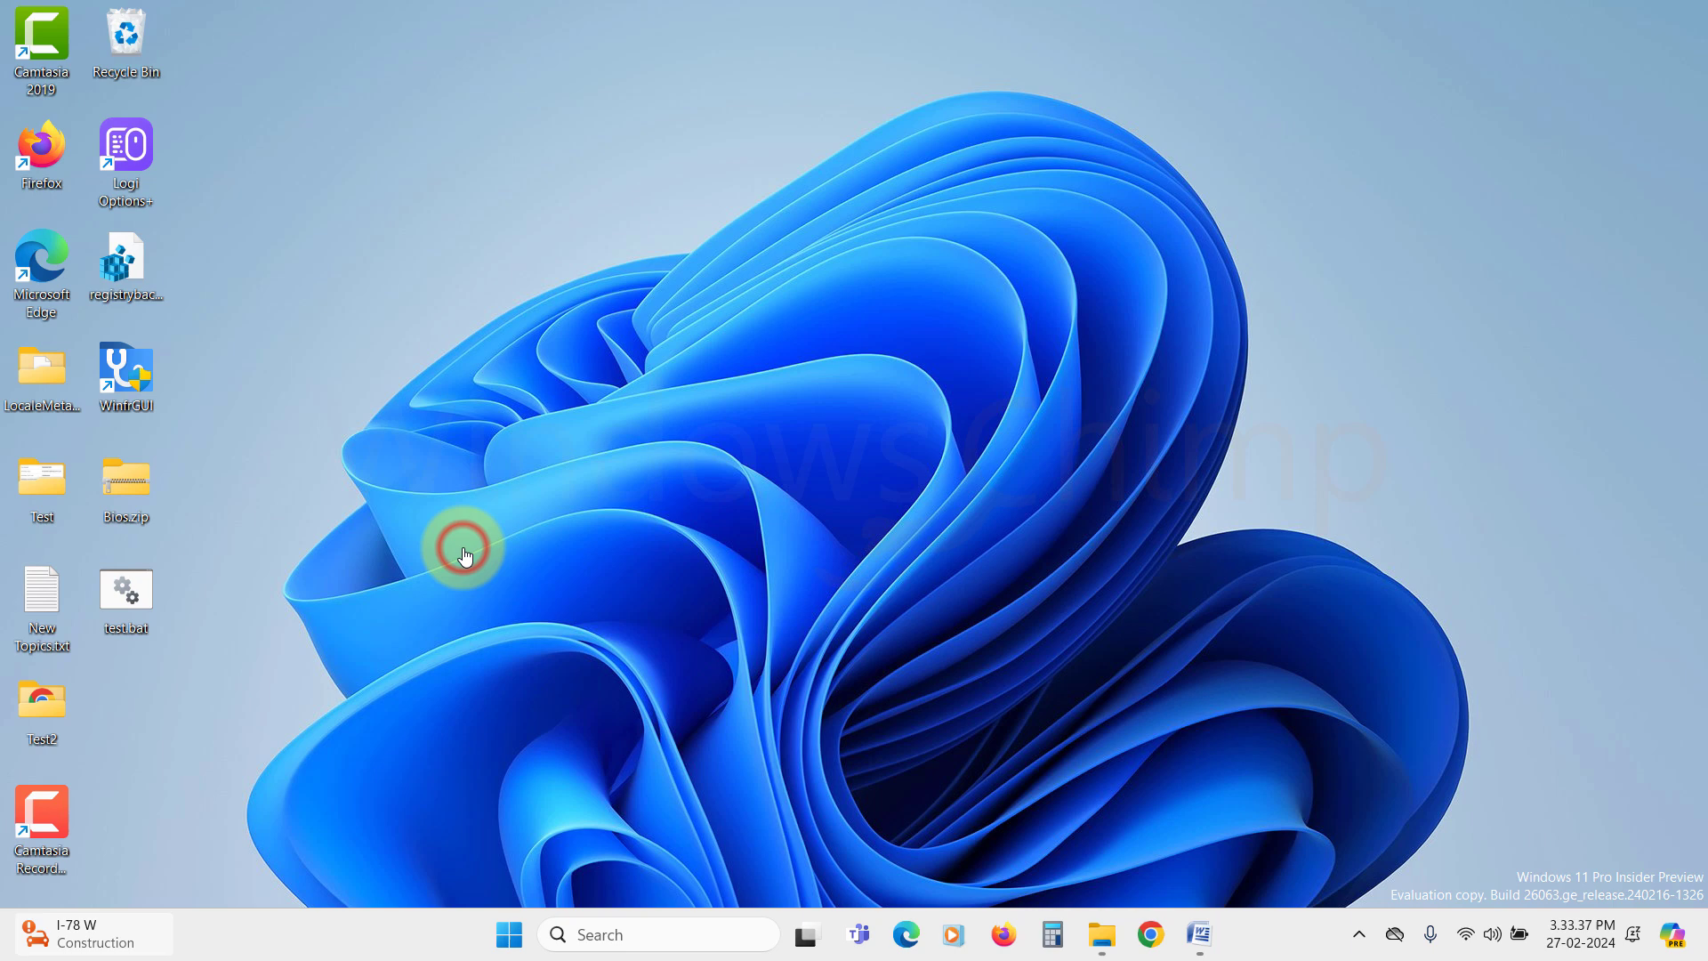
left_click(34, 934)
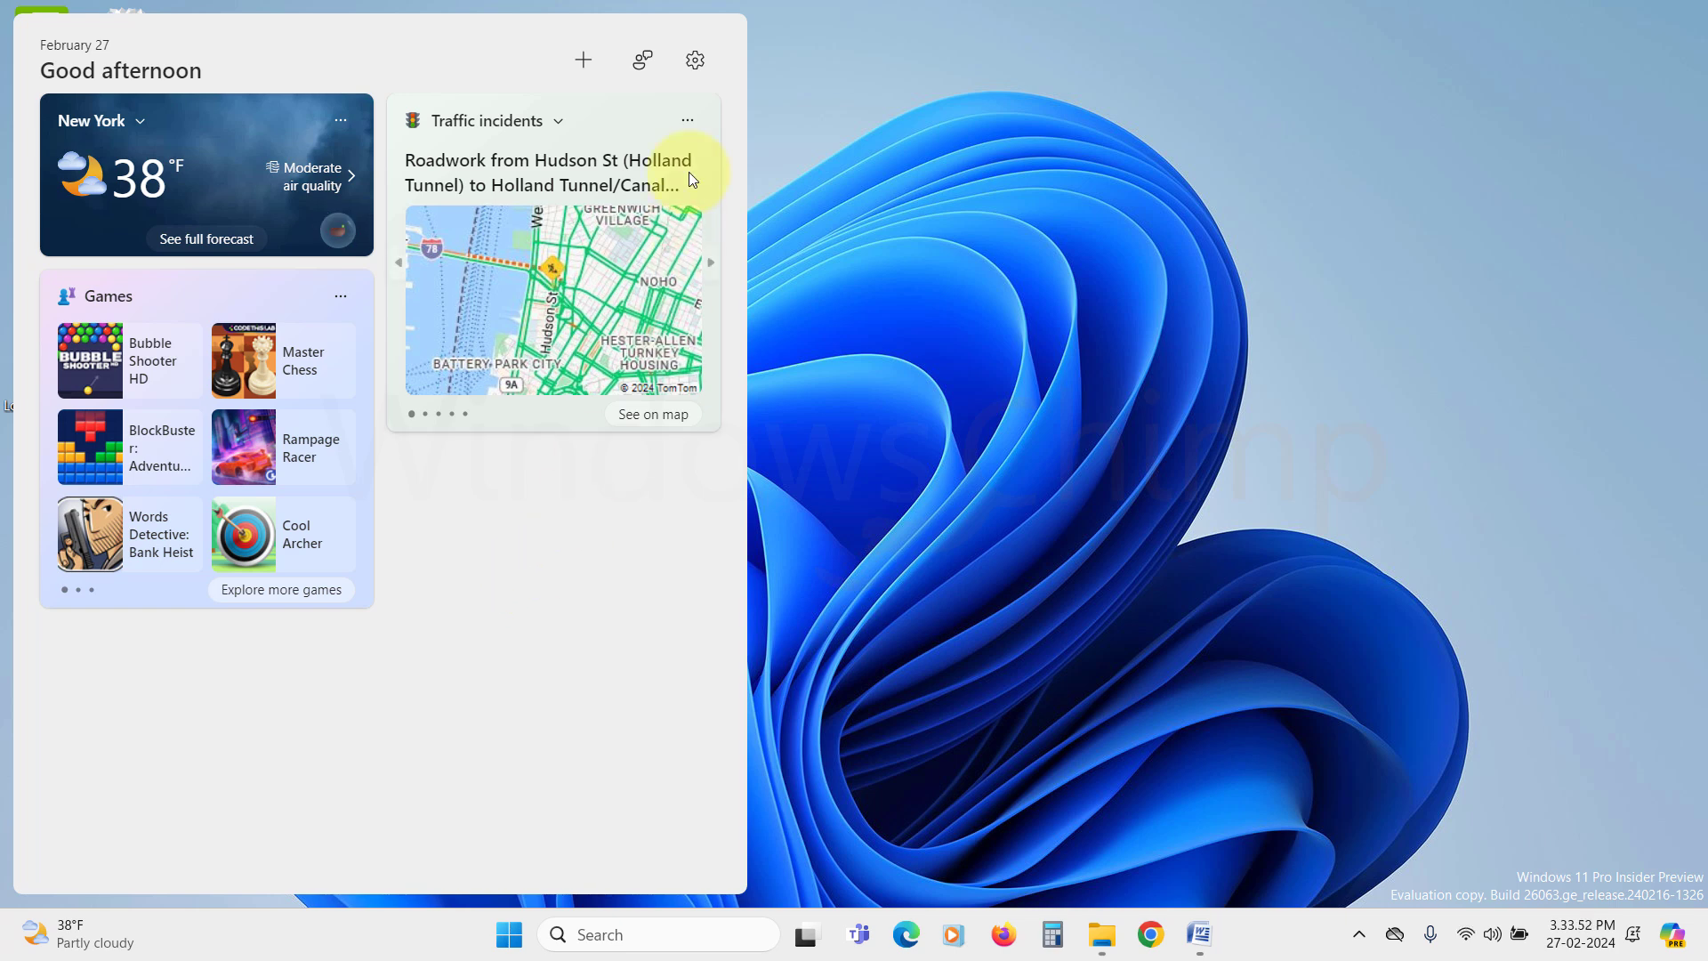
left_click(695, 60)
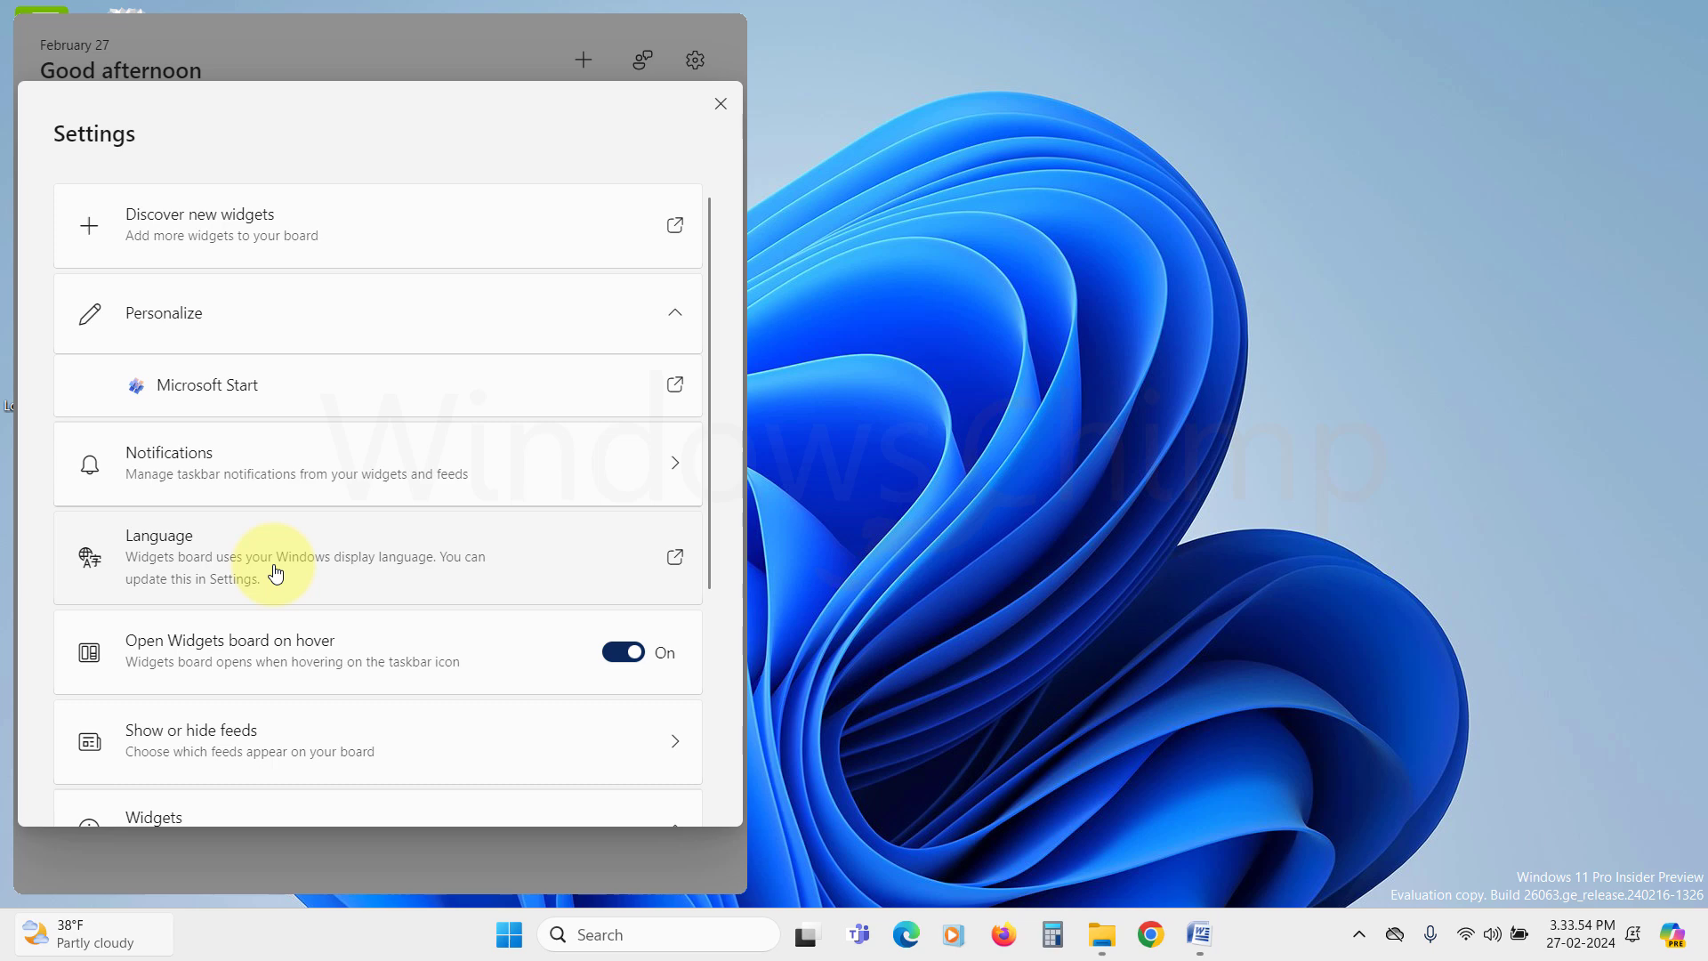
scroll(276, 574, "down", 3)
left_click(259, 449)
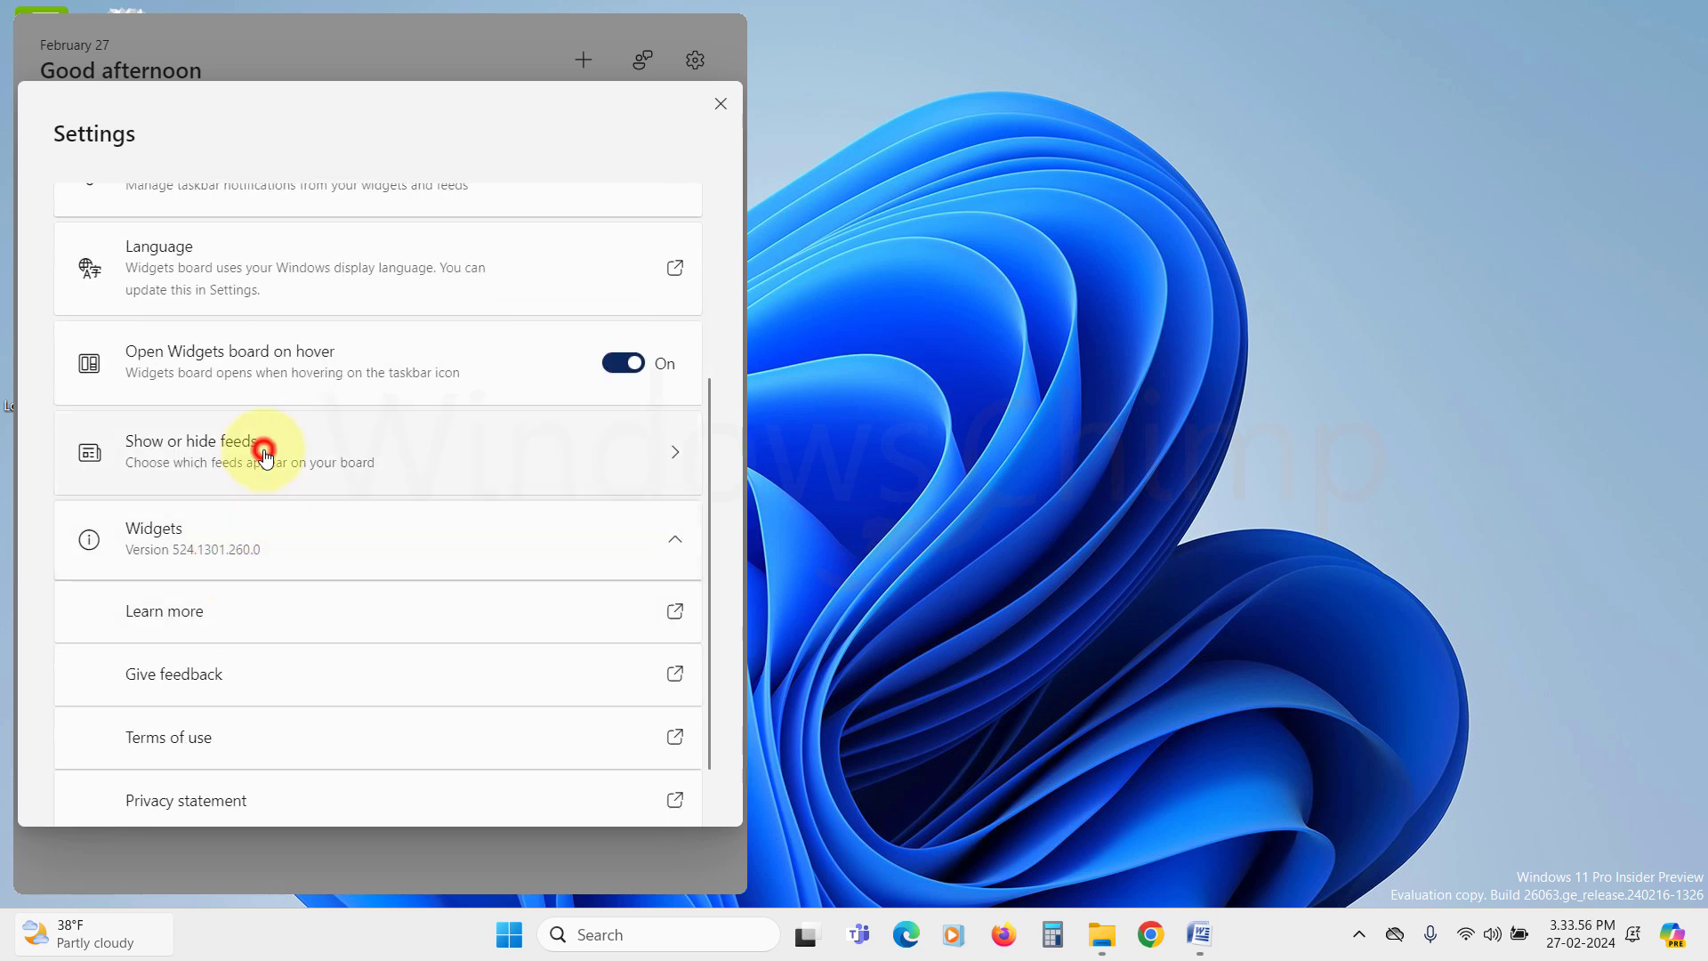
left_click(614, 226)
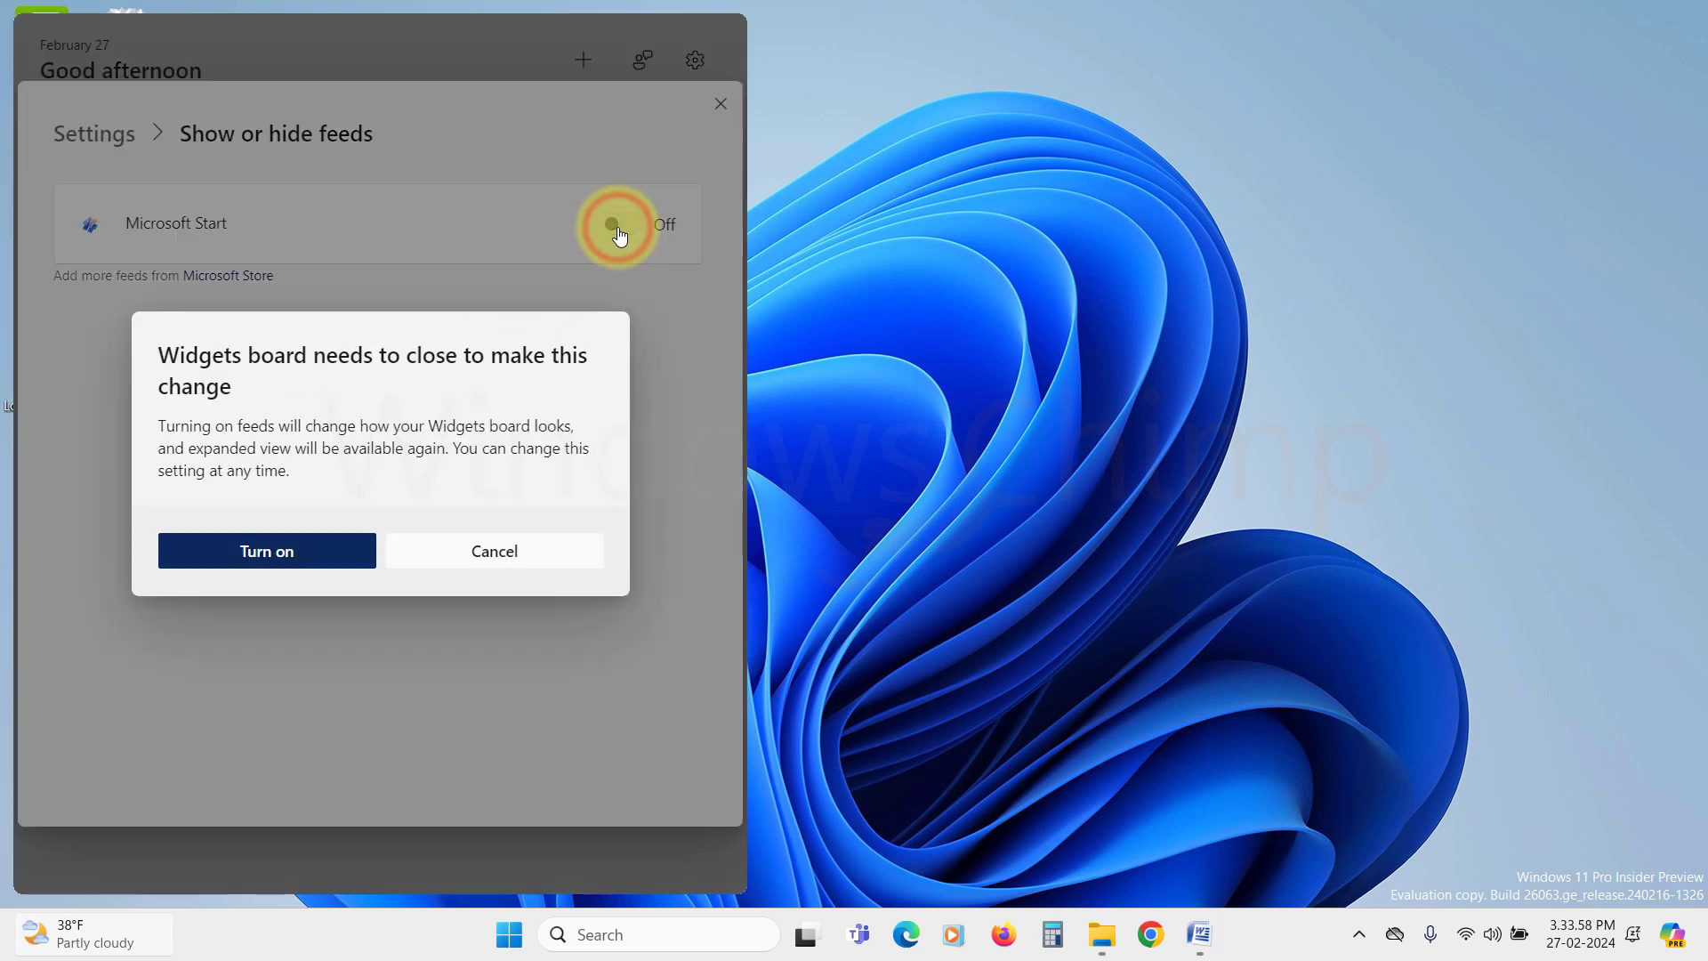
left_click(283, 555)
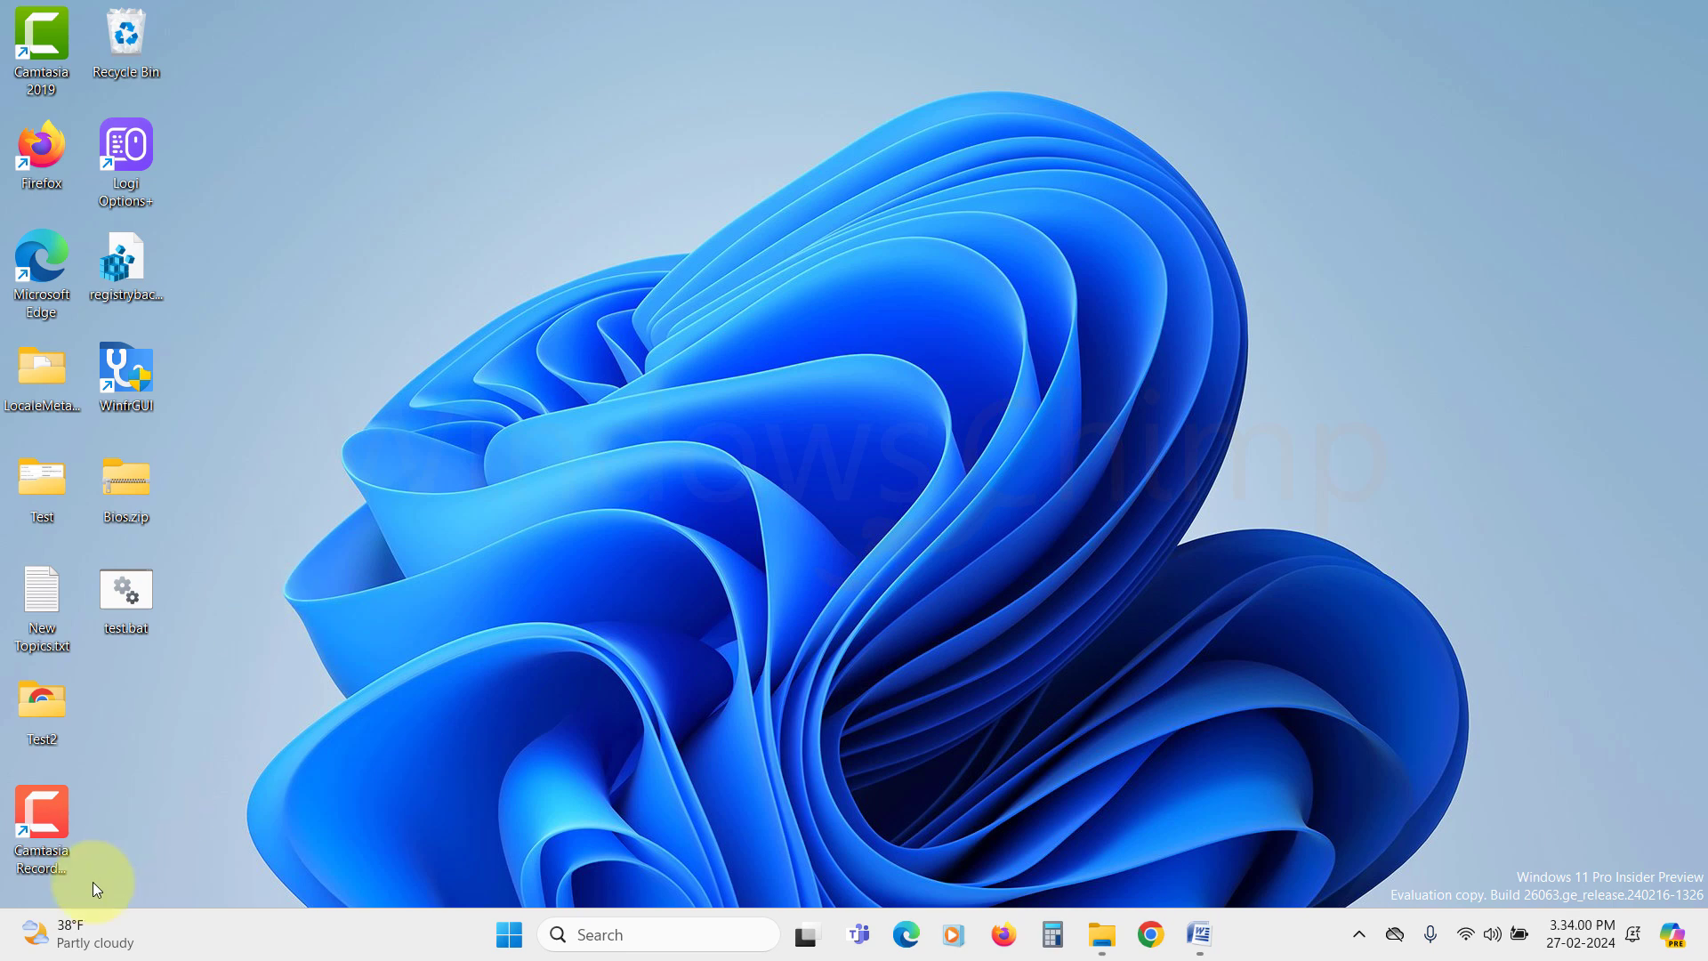
left_click(30, 934)
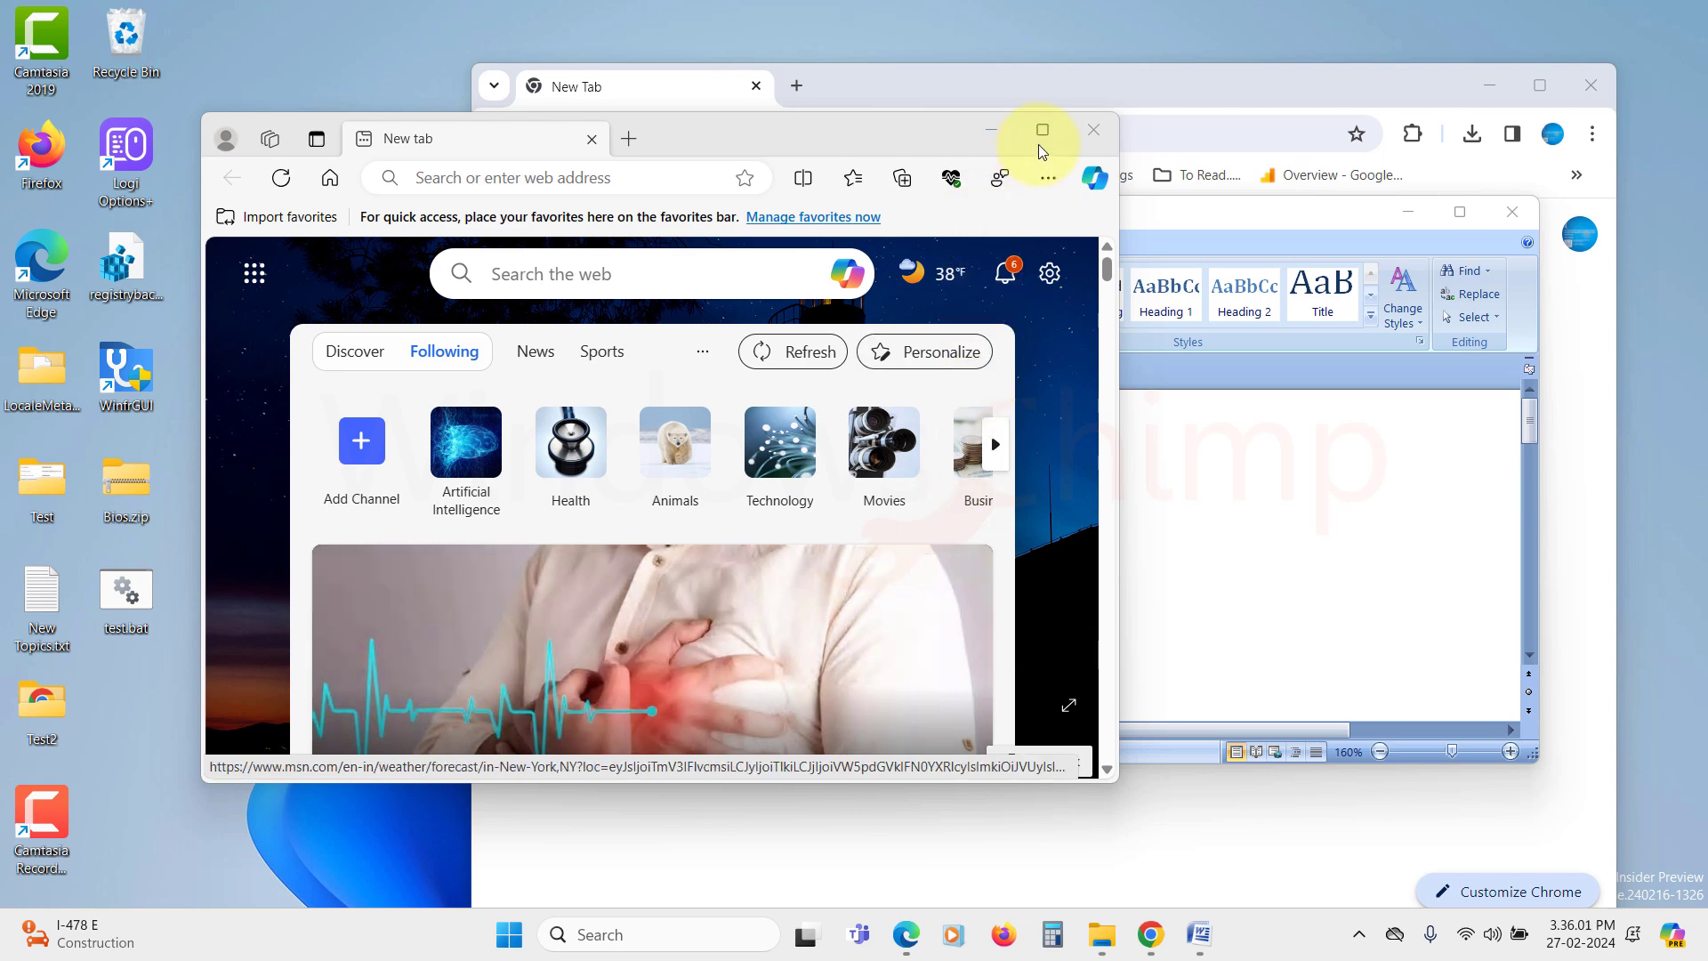
Use the three-zone Snap Layout: Edge left half, Word top-right, Chrome bottom-right.
mouse_move(1039, 134)
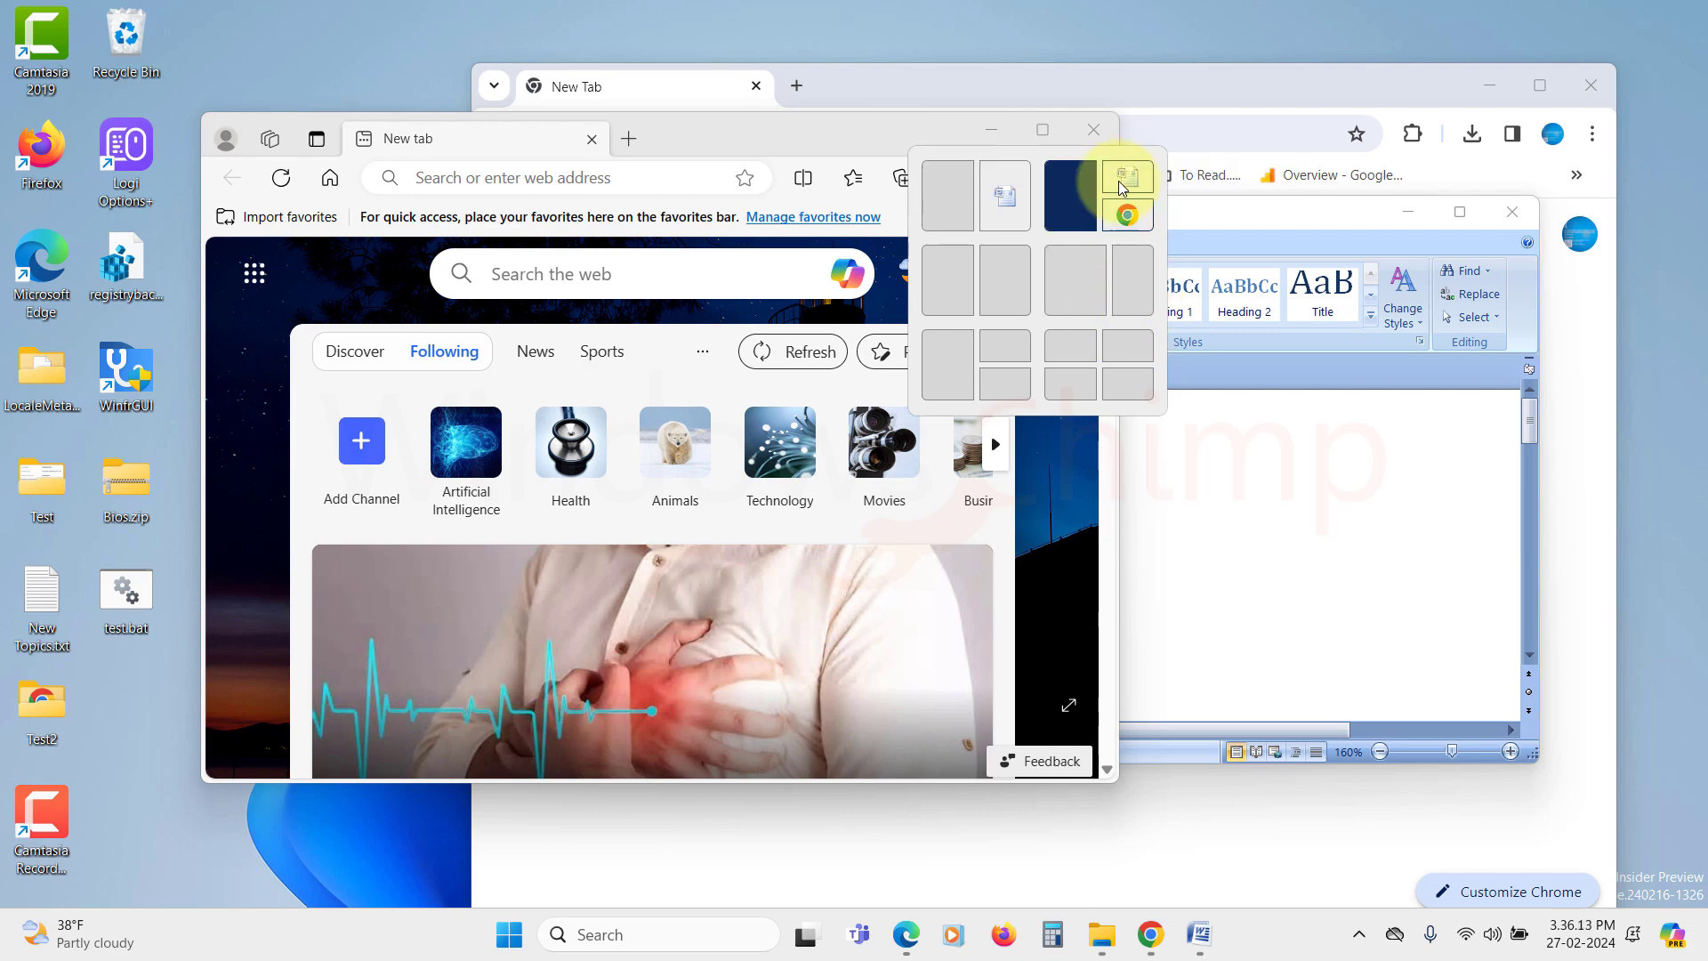
left_click(1118, 184)
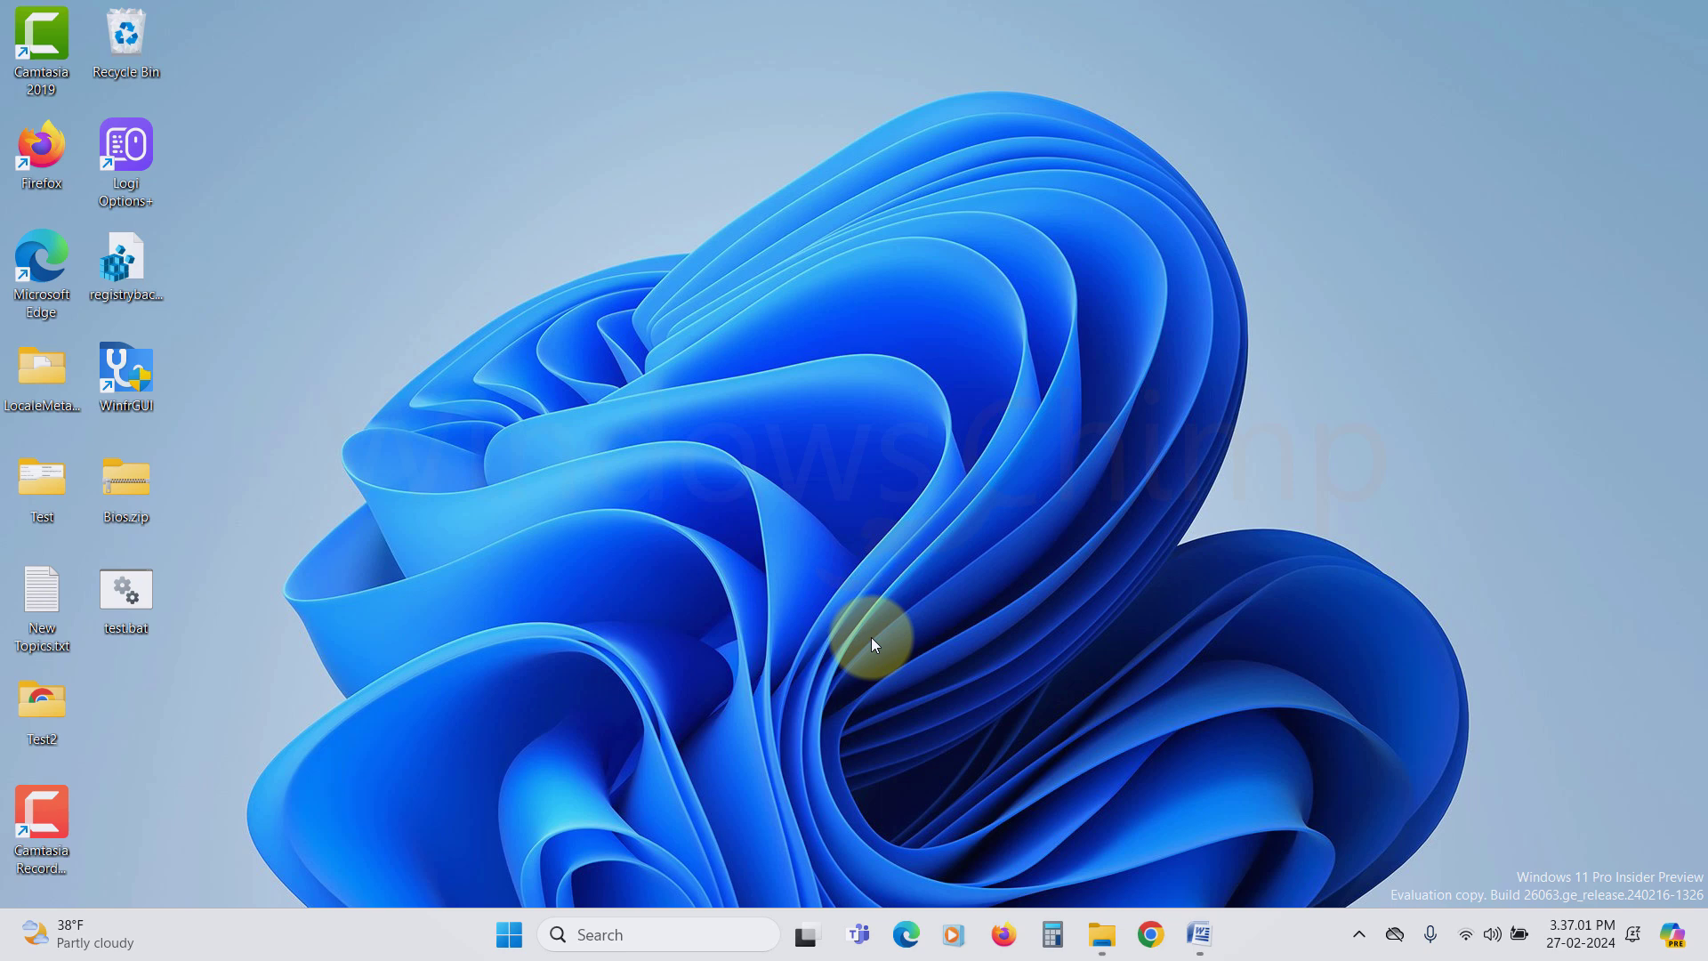
Search Start for 'near' and open the Nearby sharing settings page.
left_click(514, 945)
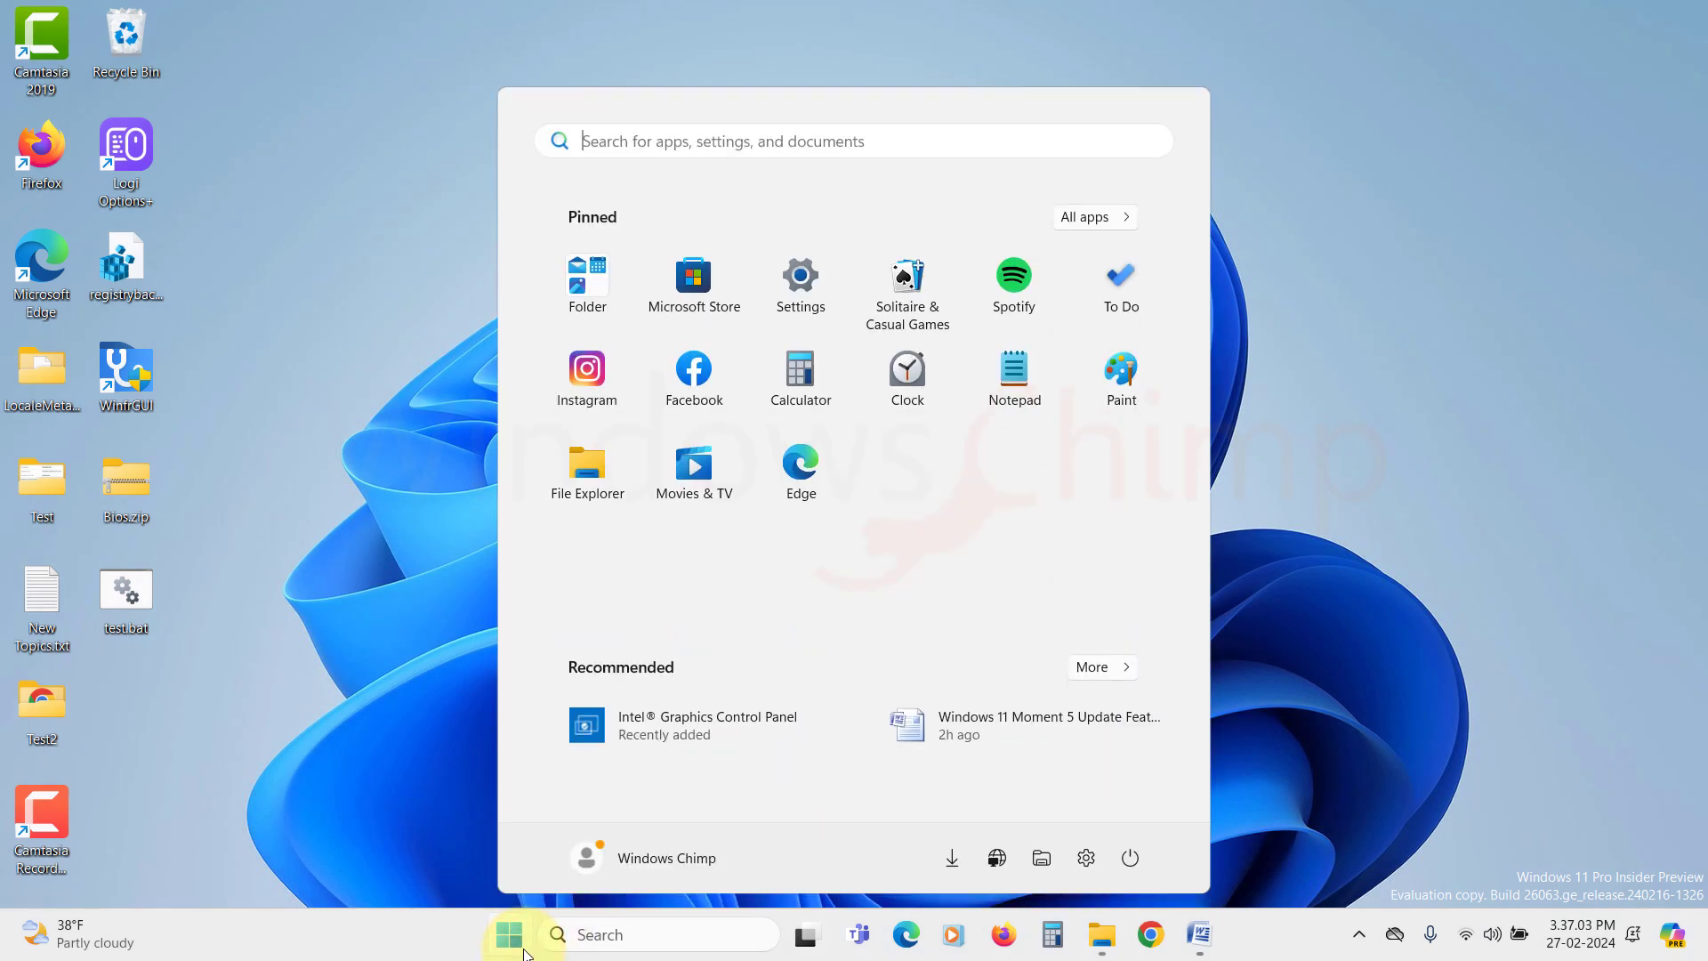
type("nearby")
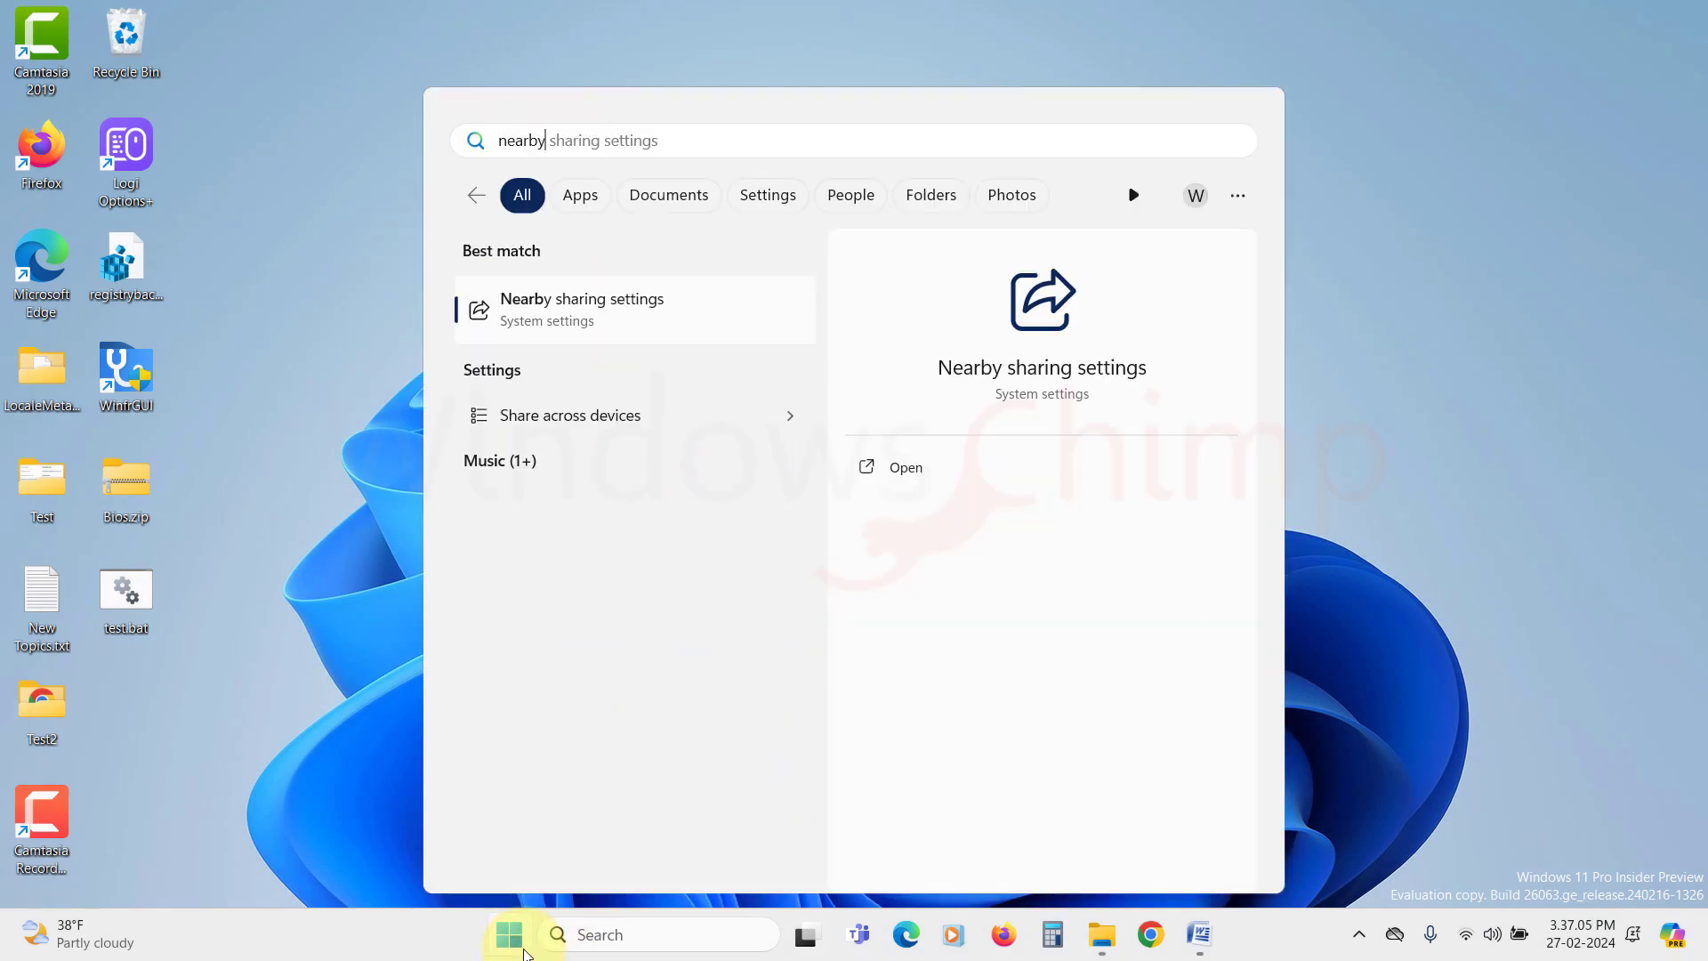
left_click(592, 322)
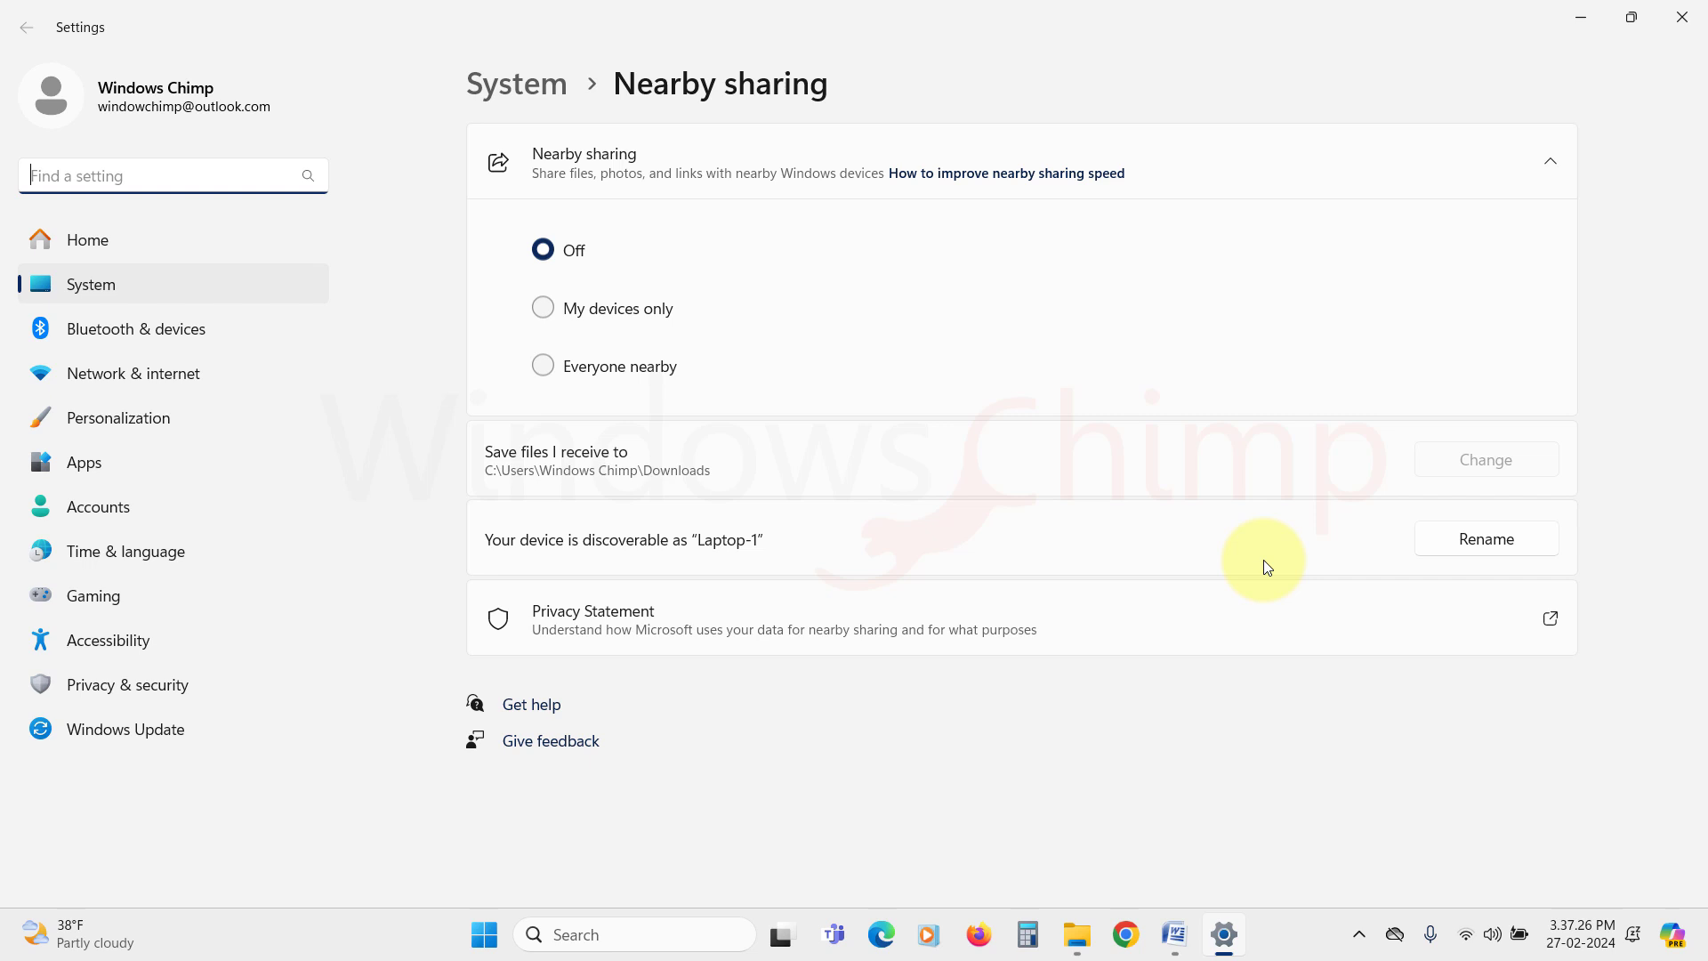
Cancel the PC rename, set nearby sharing to Everyone nearby, and minimize Settings.
left_click(1502, 550)
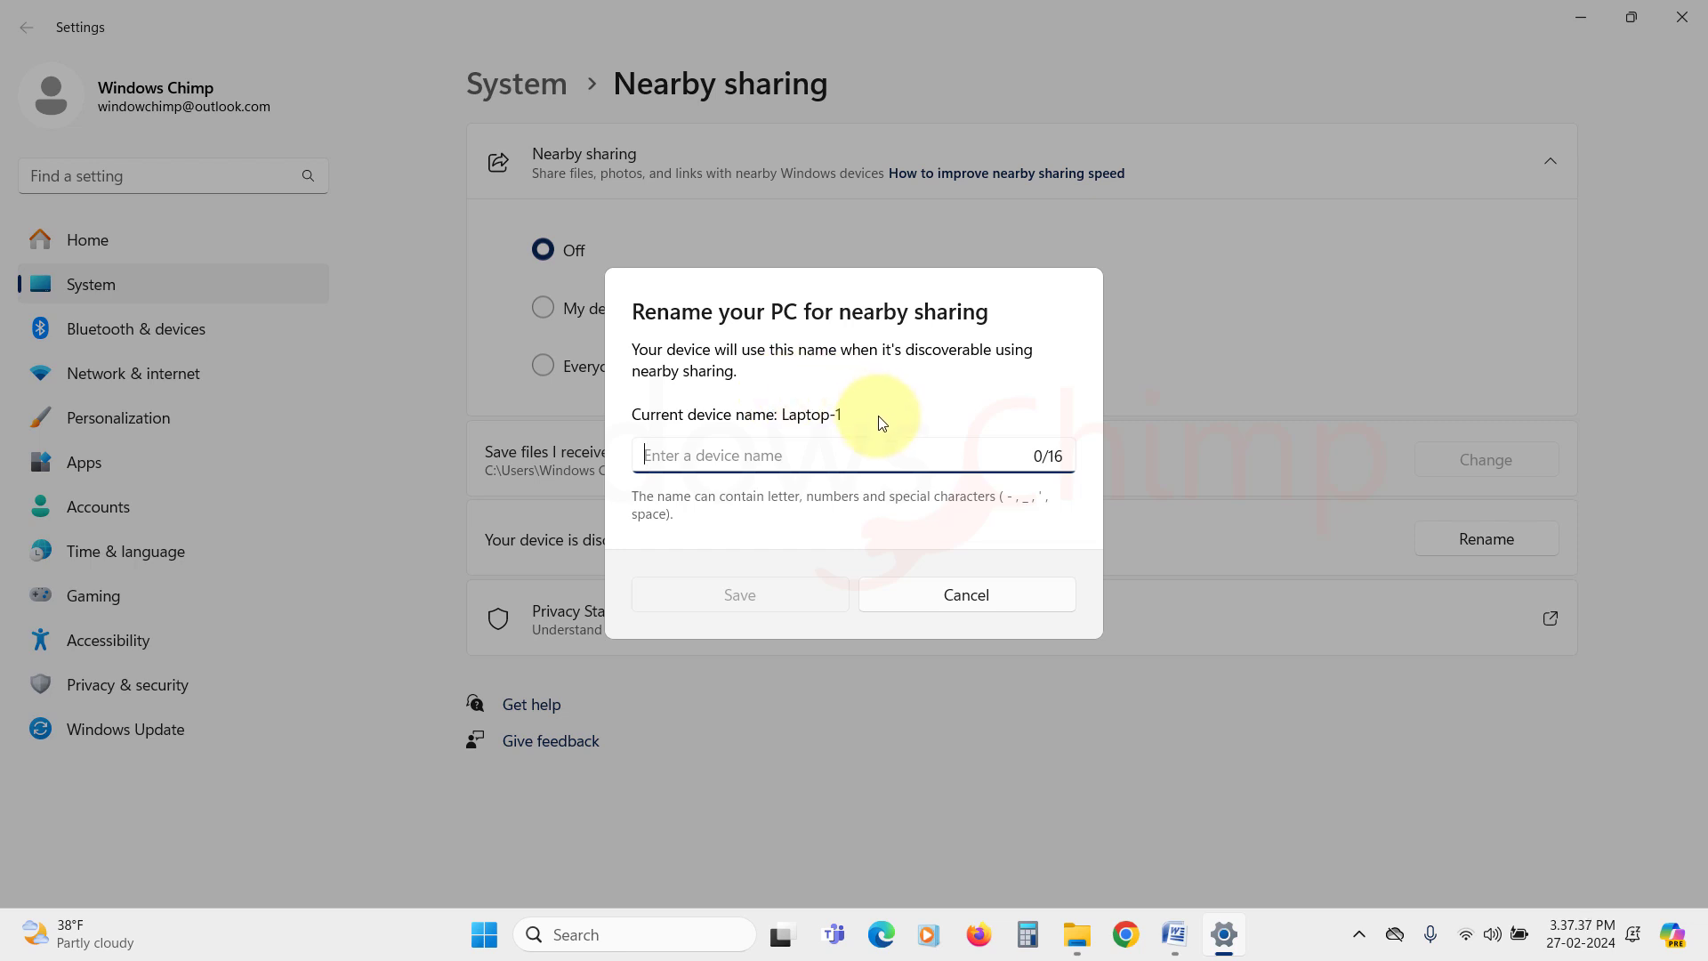
left_click(936, 600)
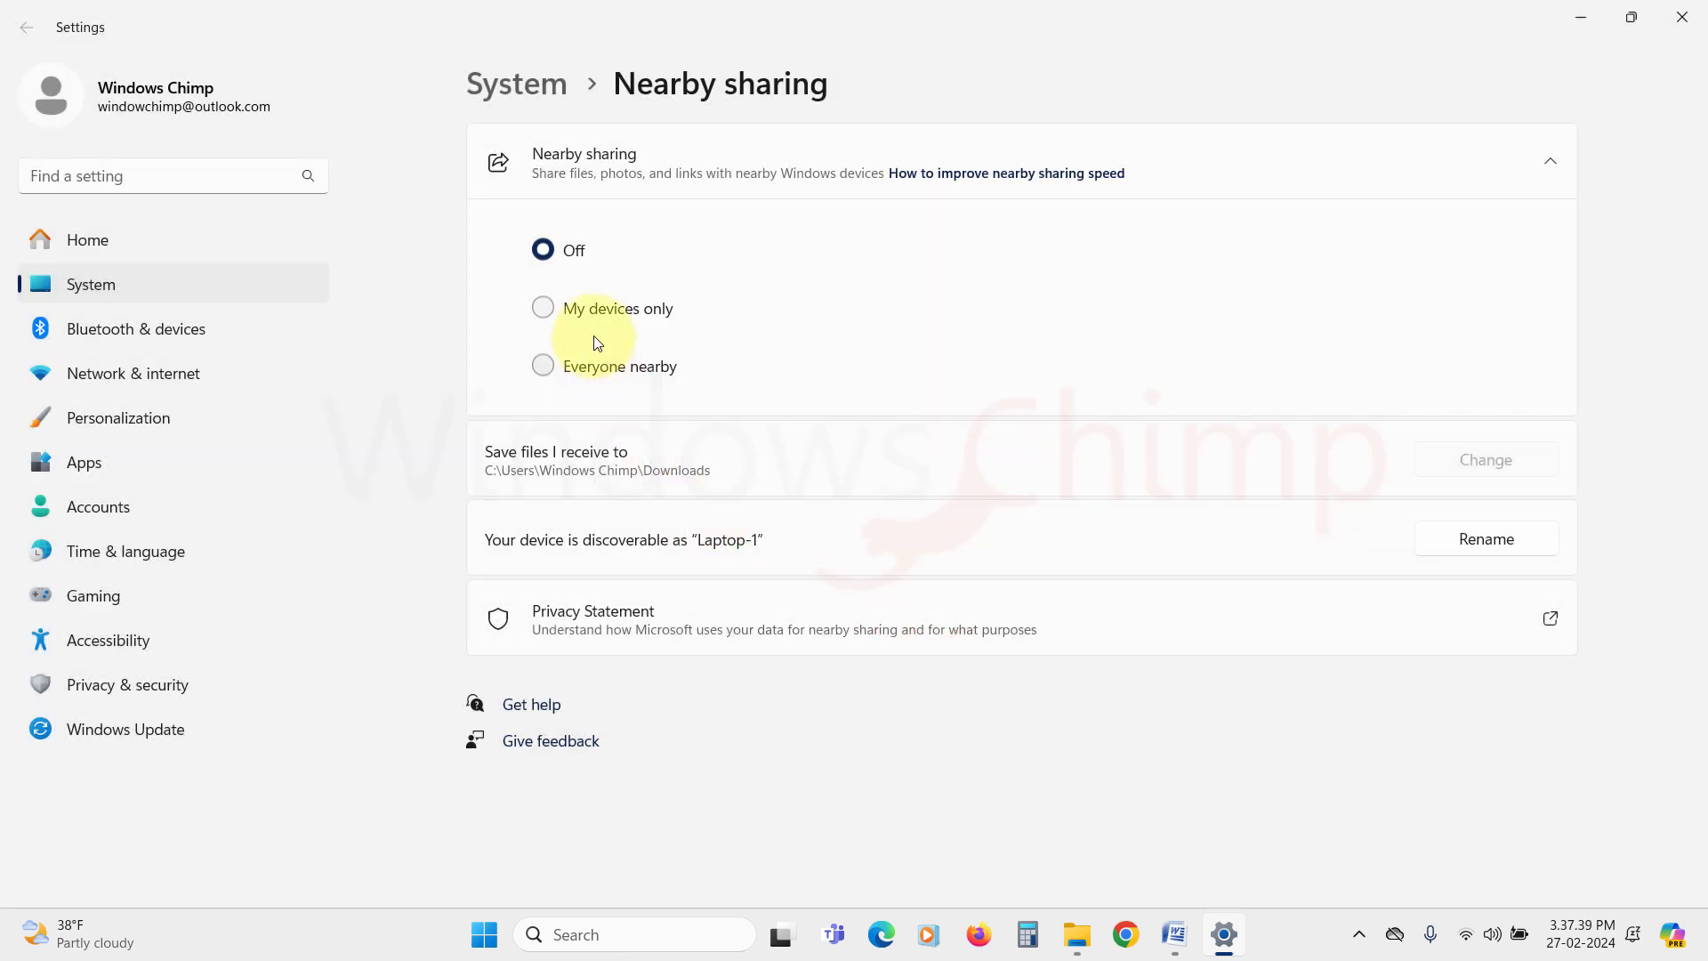
left_click(579, 372)
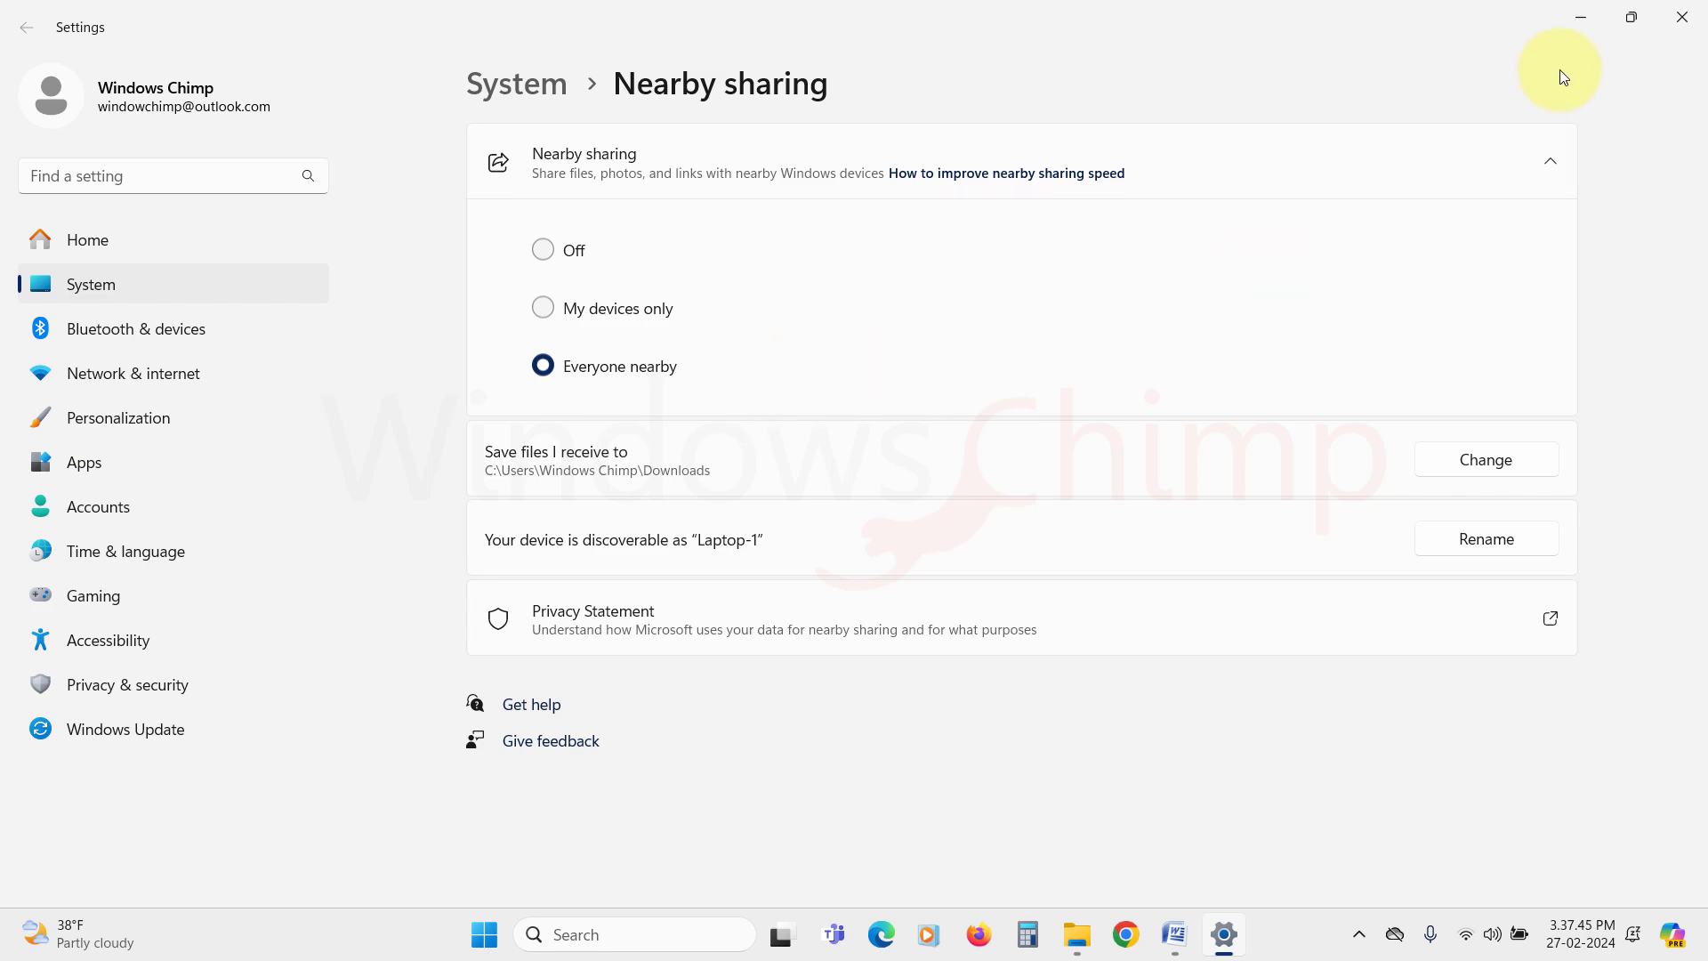
left_click(1567, 27)
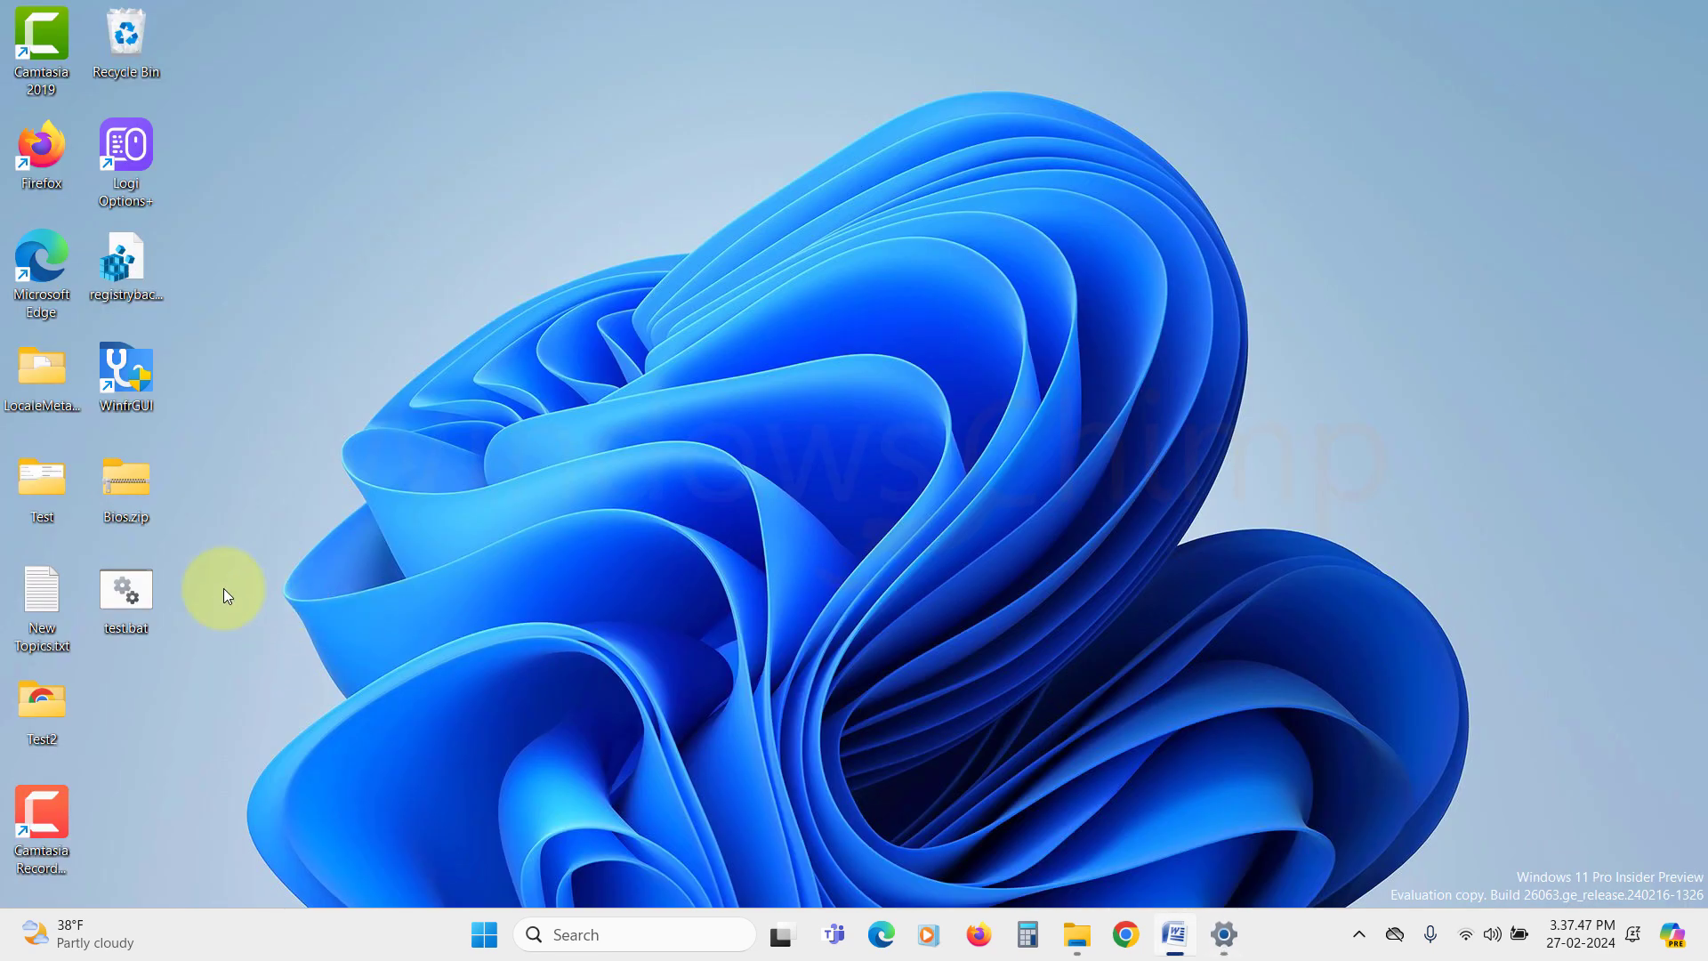
Open the Share window for New Topics.txt from its right-click menu.
right_click(38, 584)
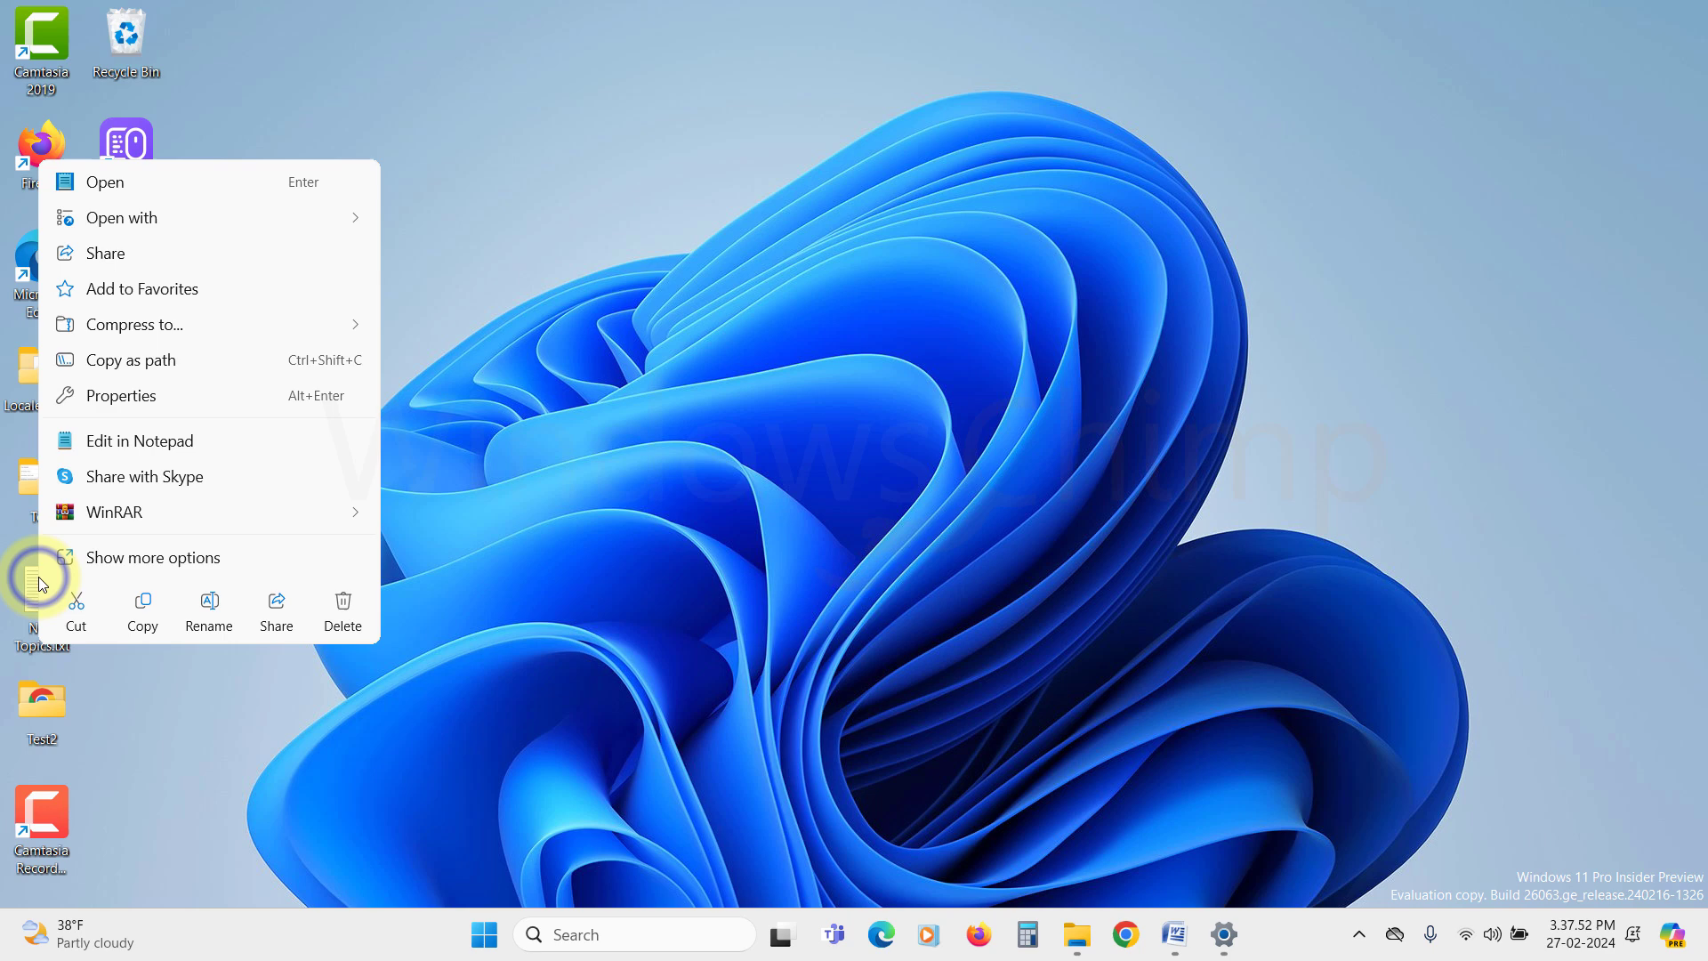
left_click(153, 252)
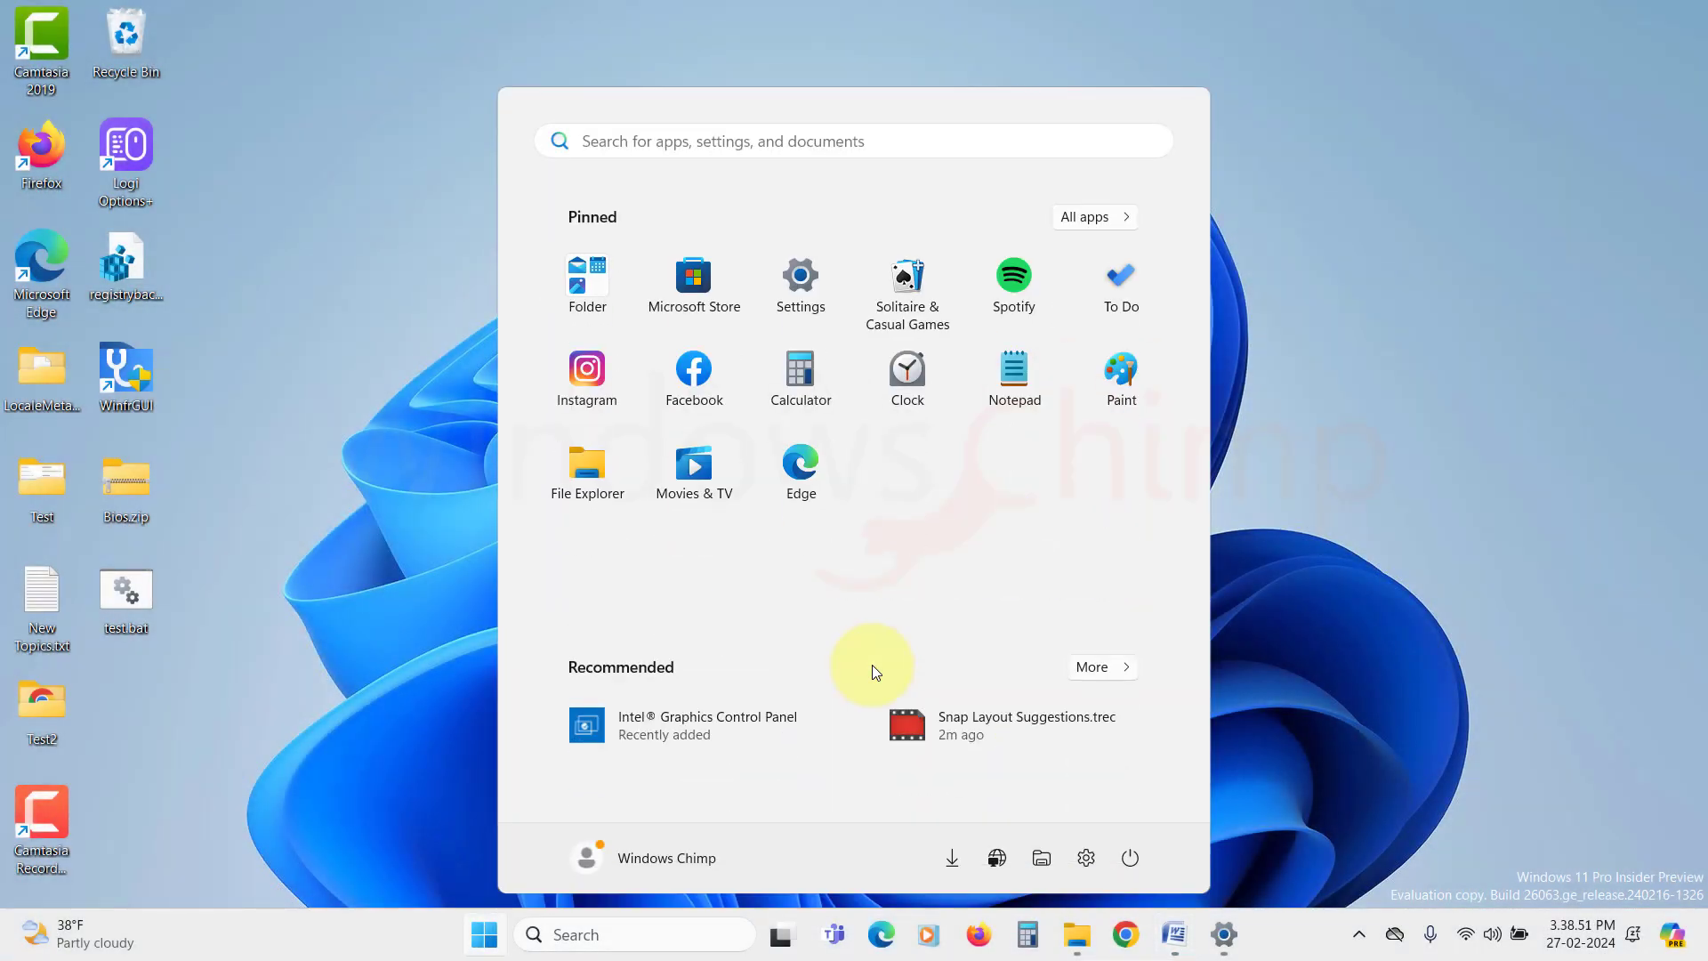
Launch Voice access and show the Voice shortcuts category in its full commands list.
type("voice access")
key("Return")
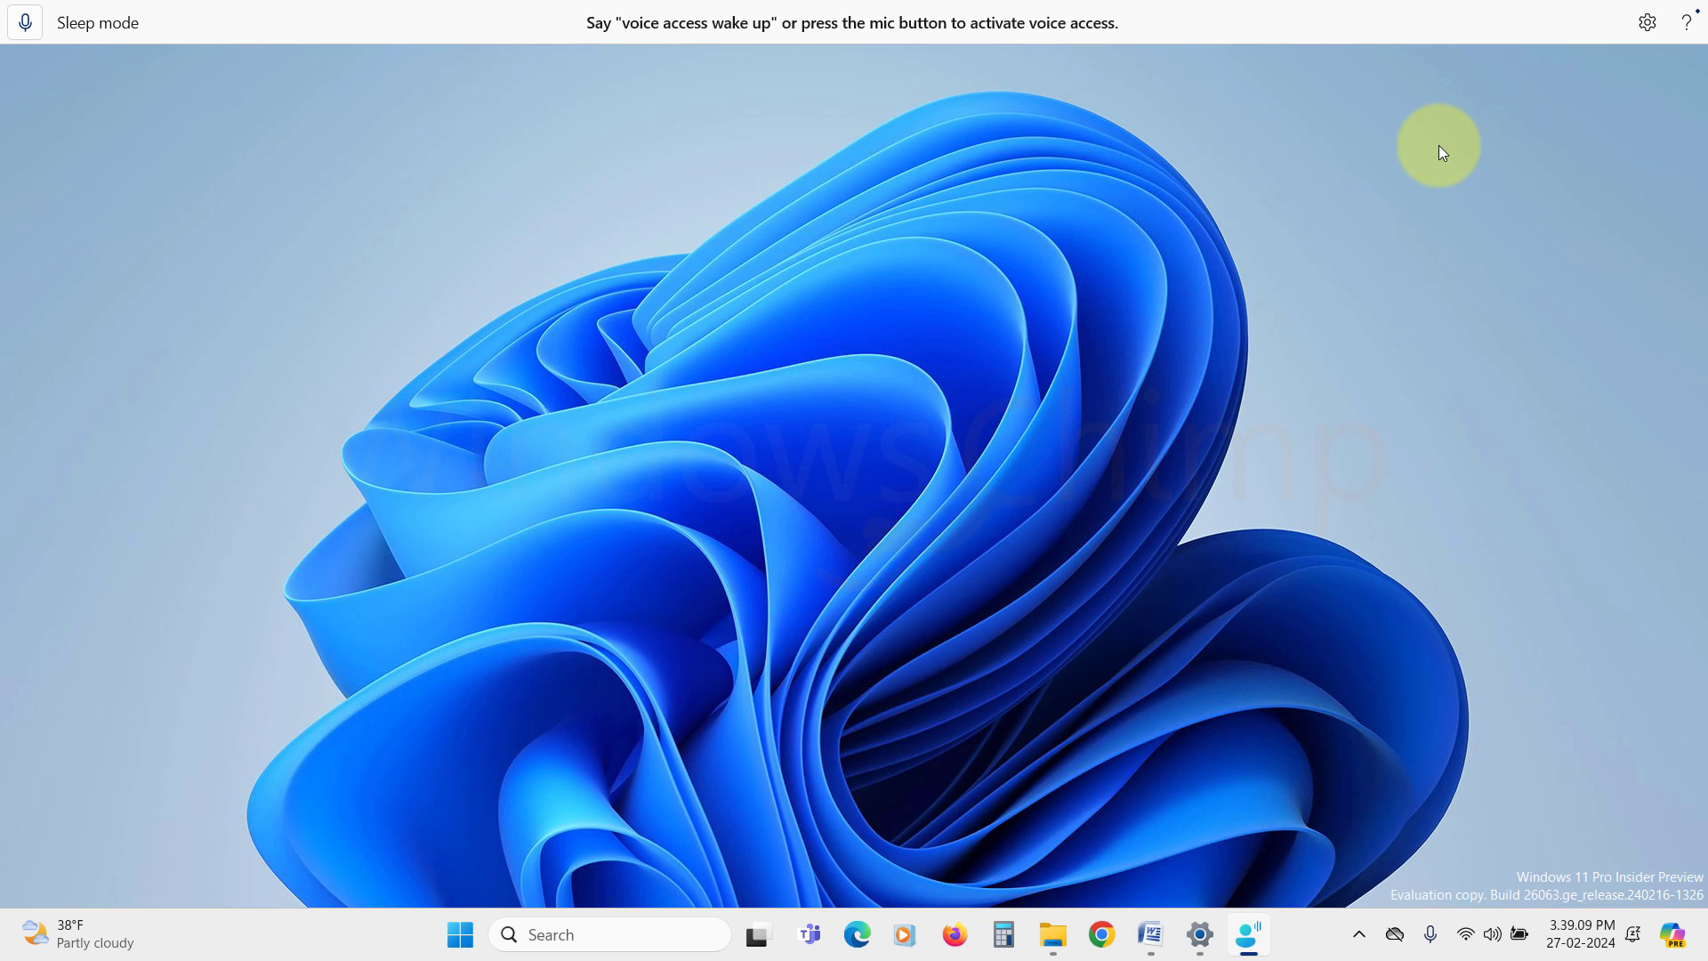
left_click(1684, 27)
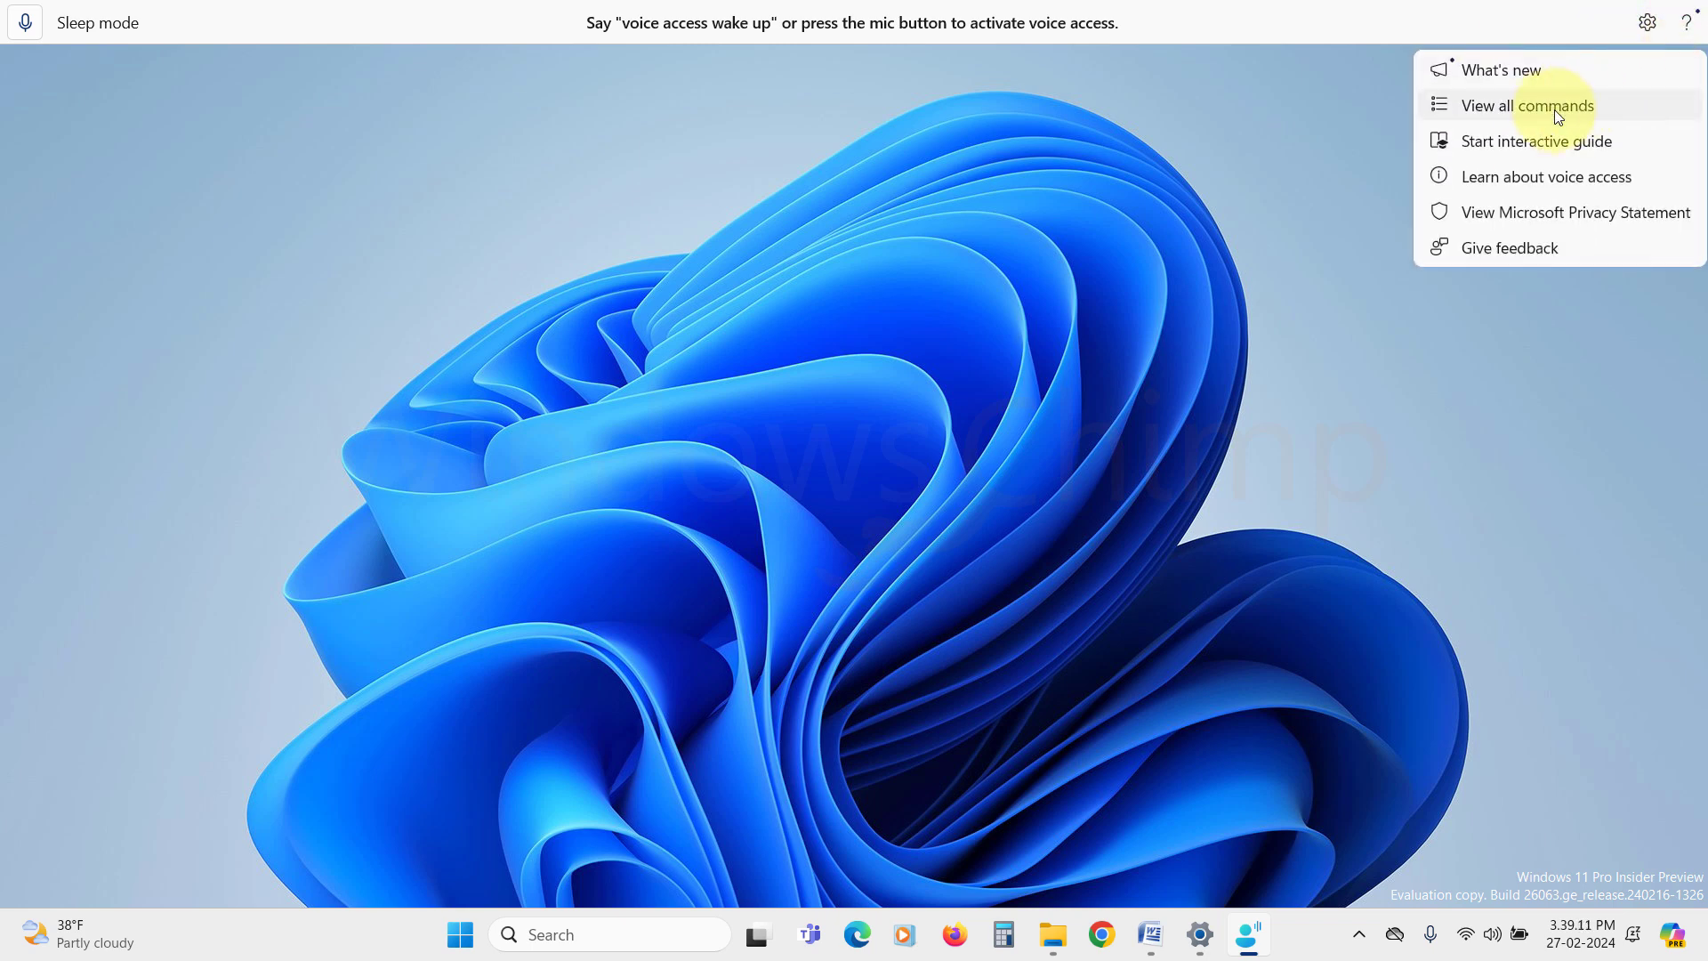
left_click(1532, 109)
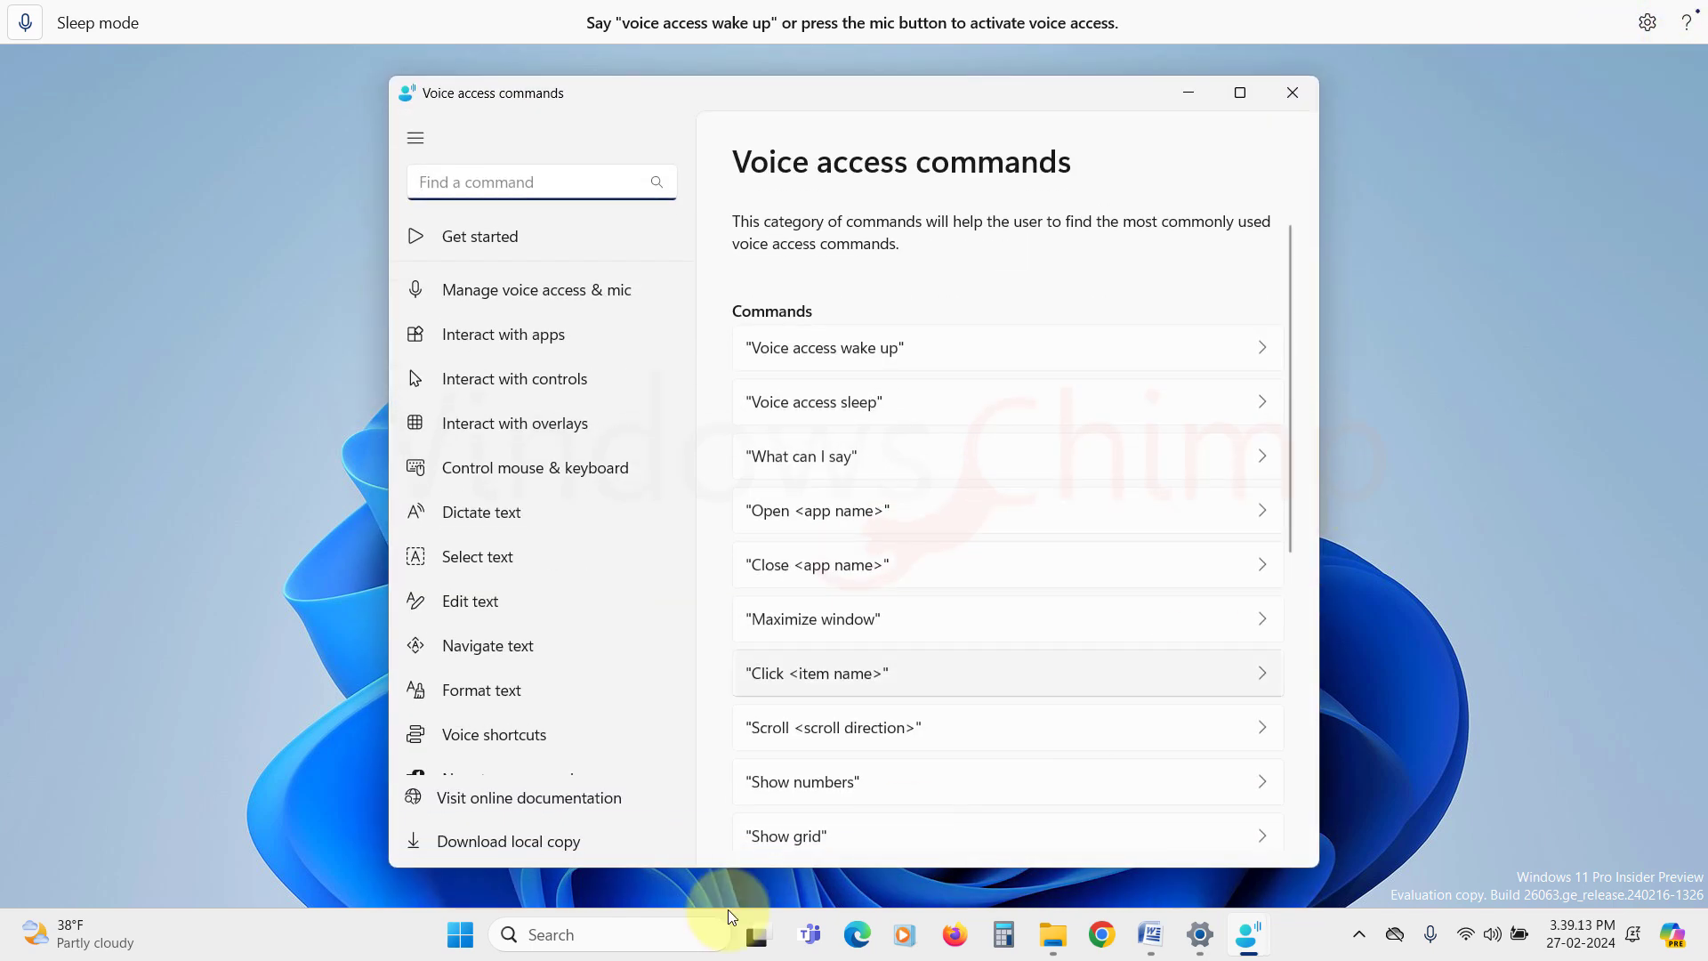
scroll(504, 726, "down", 1)
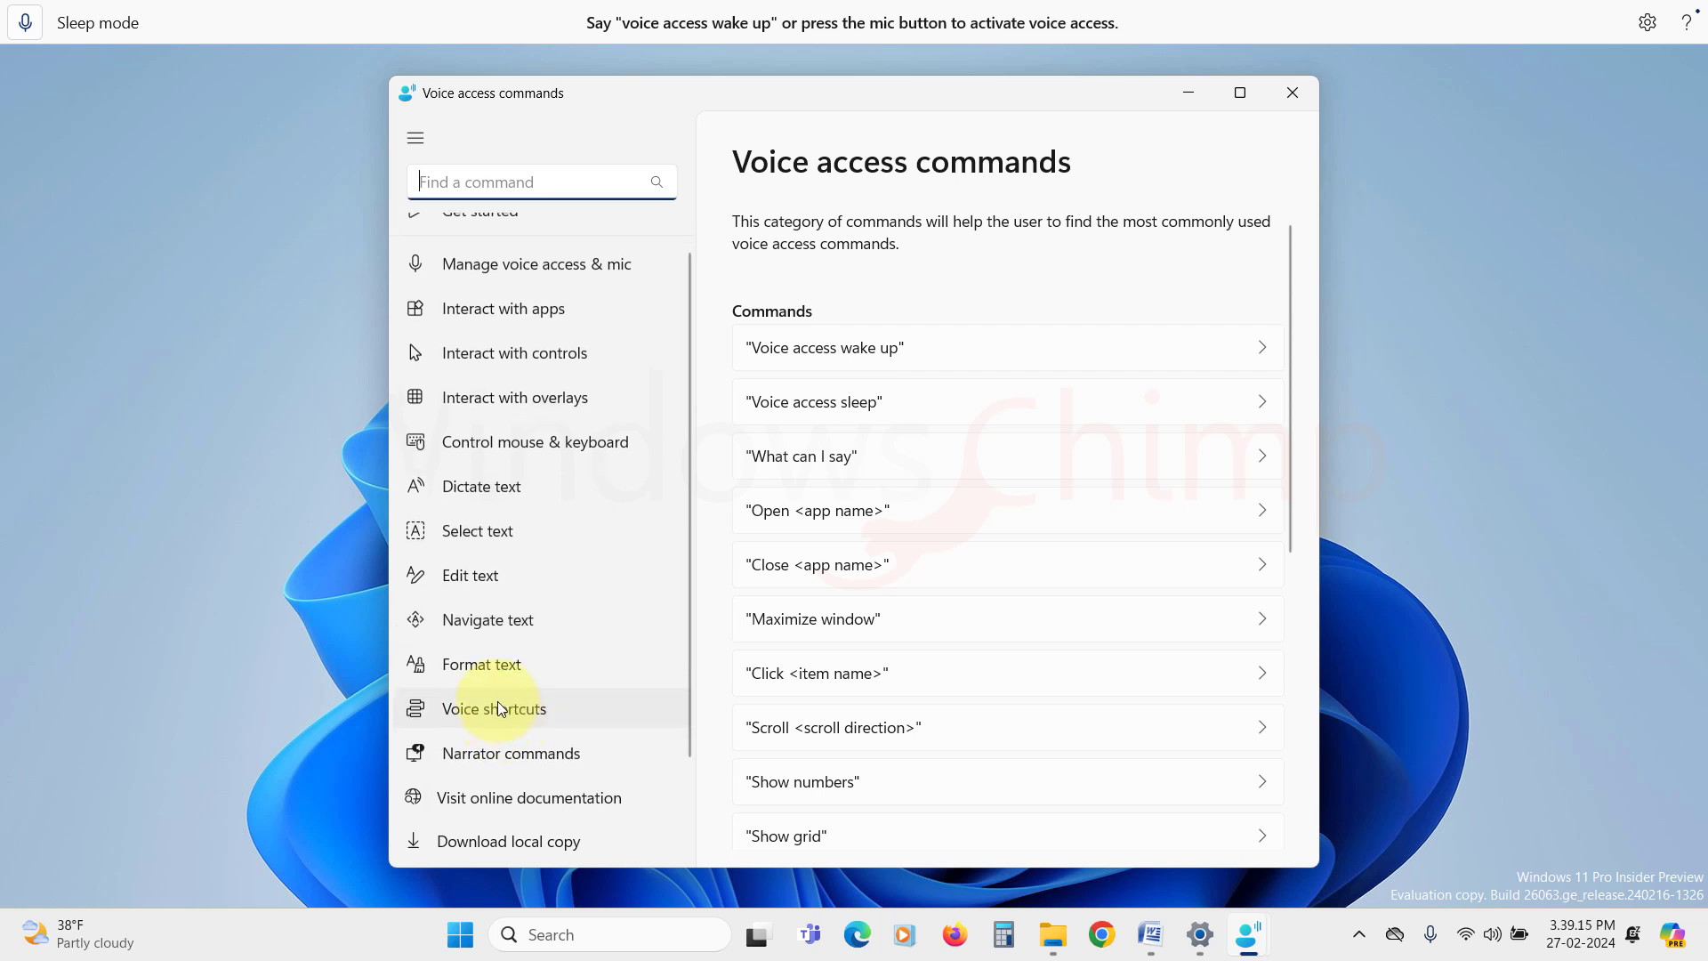
left_click(499, 709)
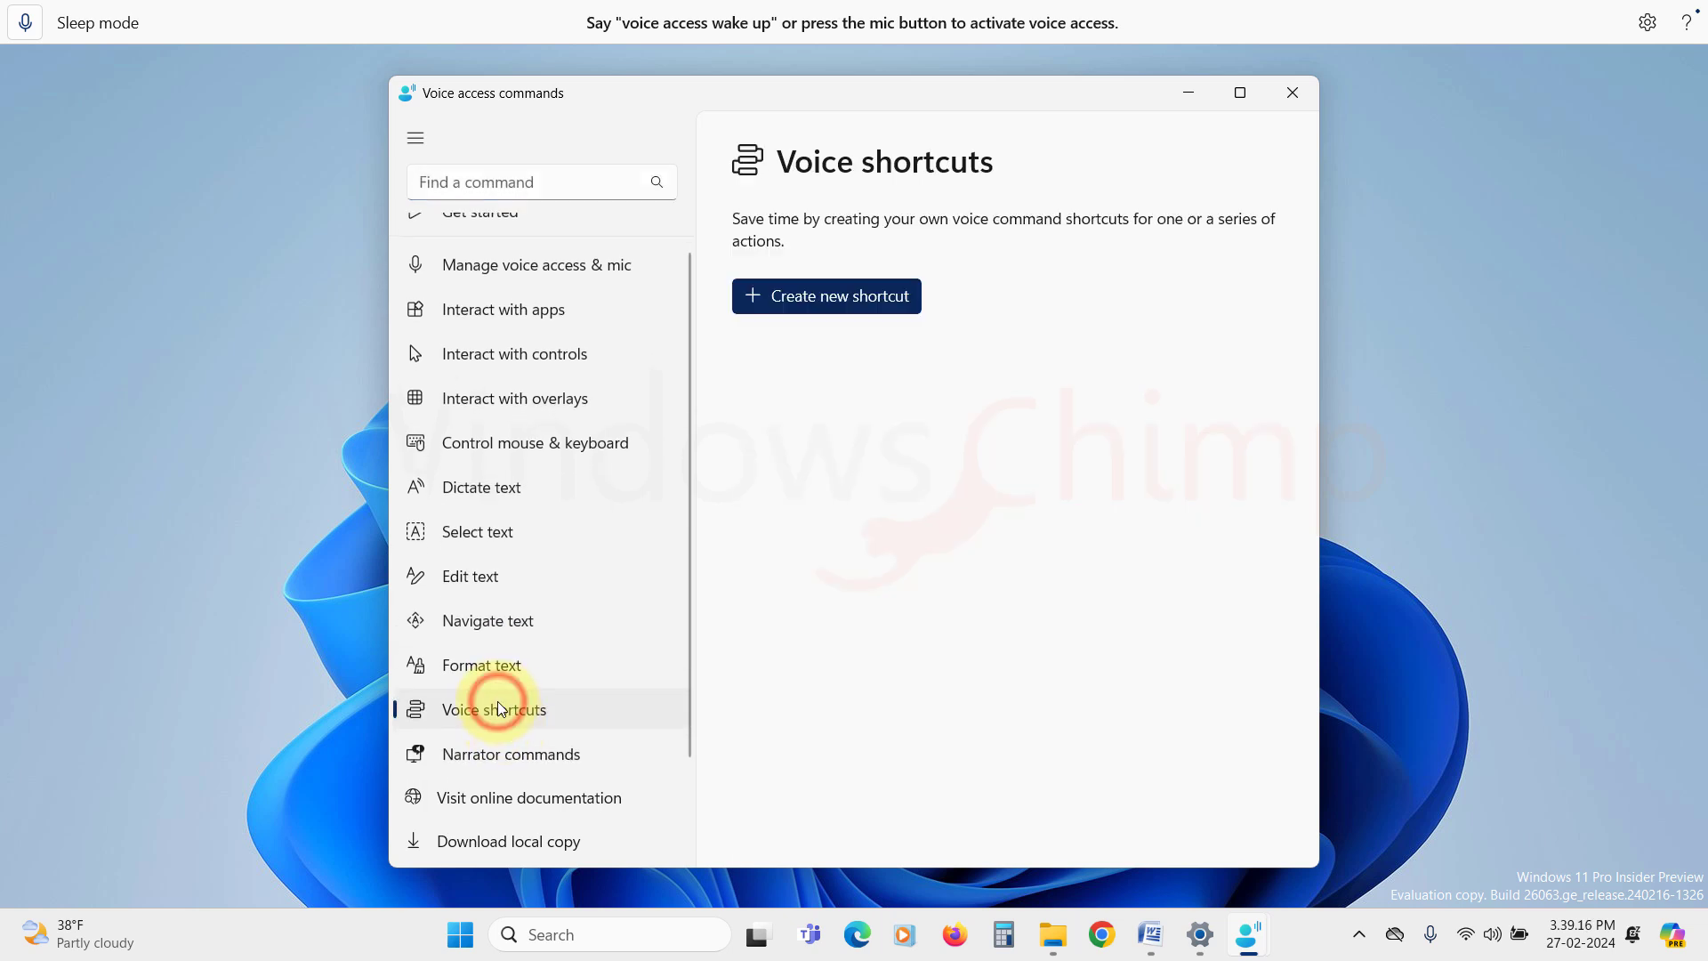
Create and save an 'Open My Folder' voice shortcut that opens the Lightshot folder.
left_click(840, 307)
left_click(866, 256)
type("Open My Fold")
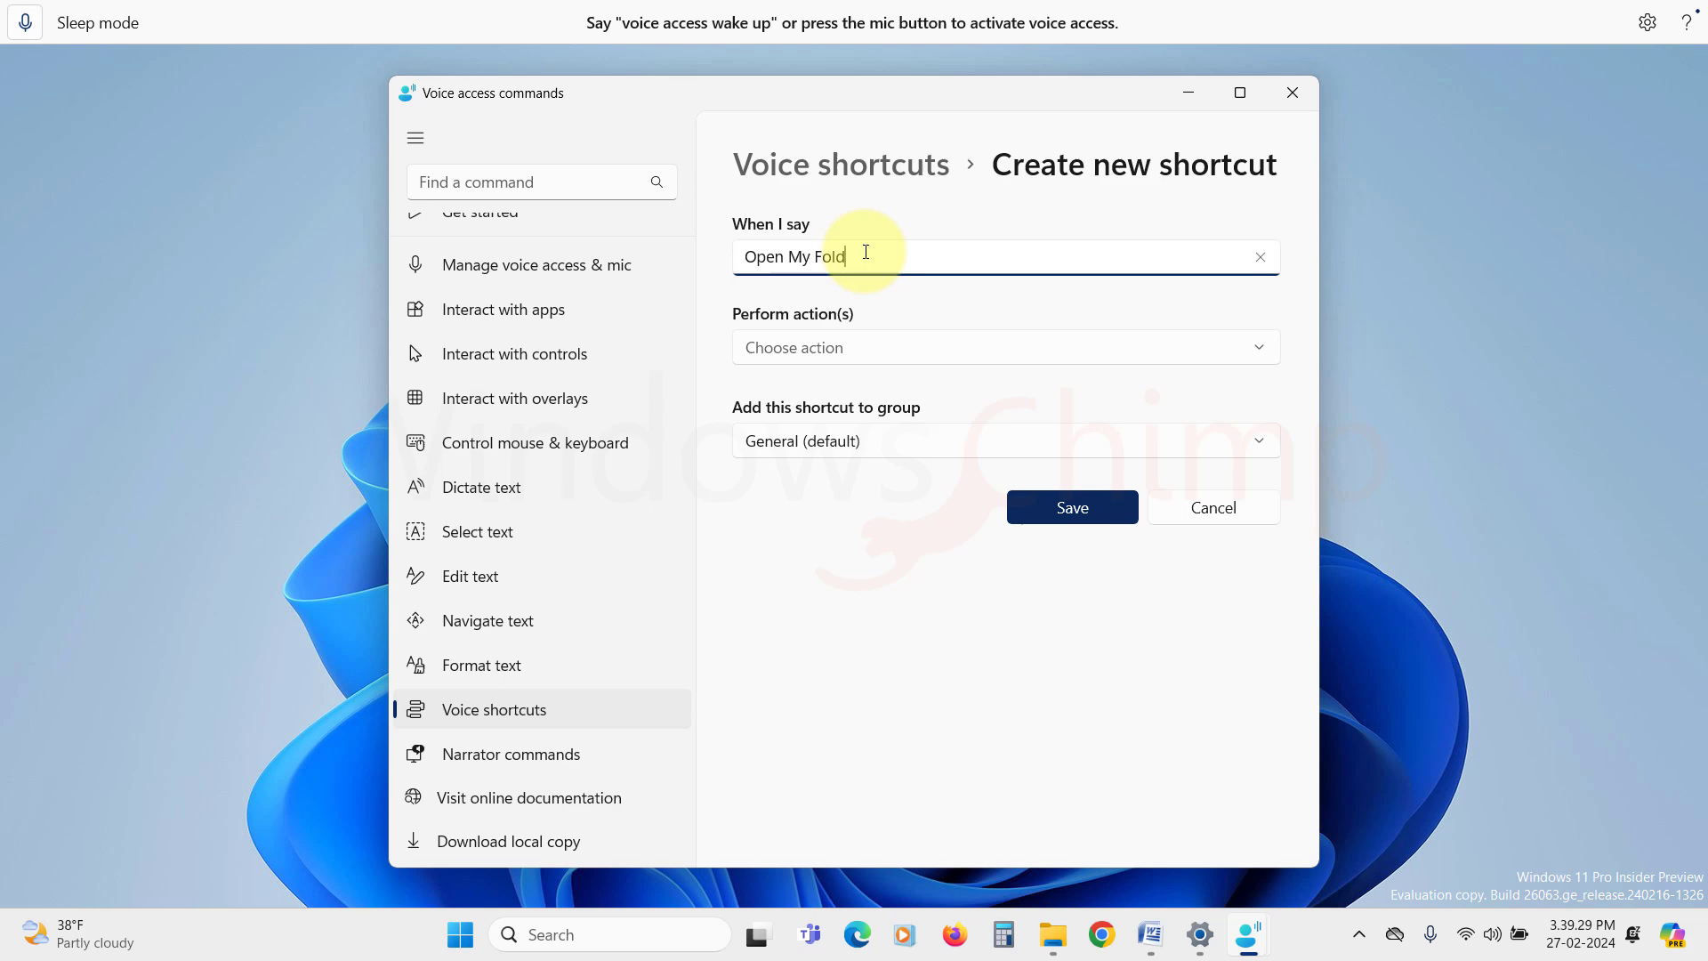
type("er")
left_click(909, 356)
left_click(823, 348)
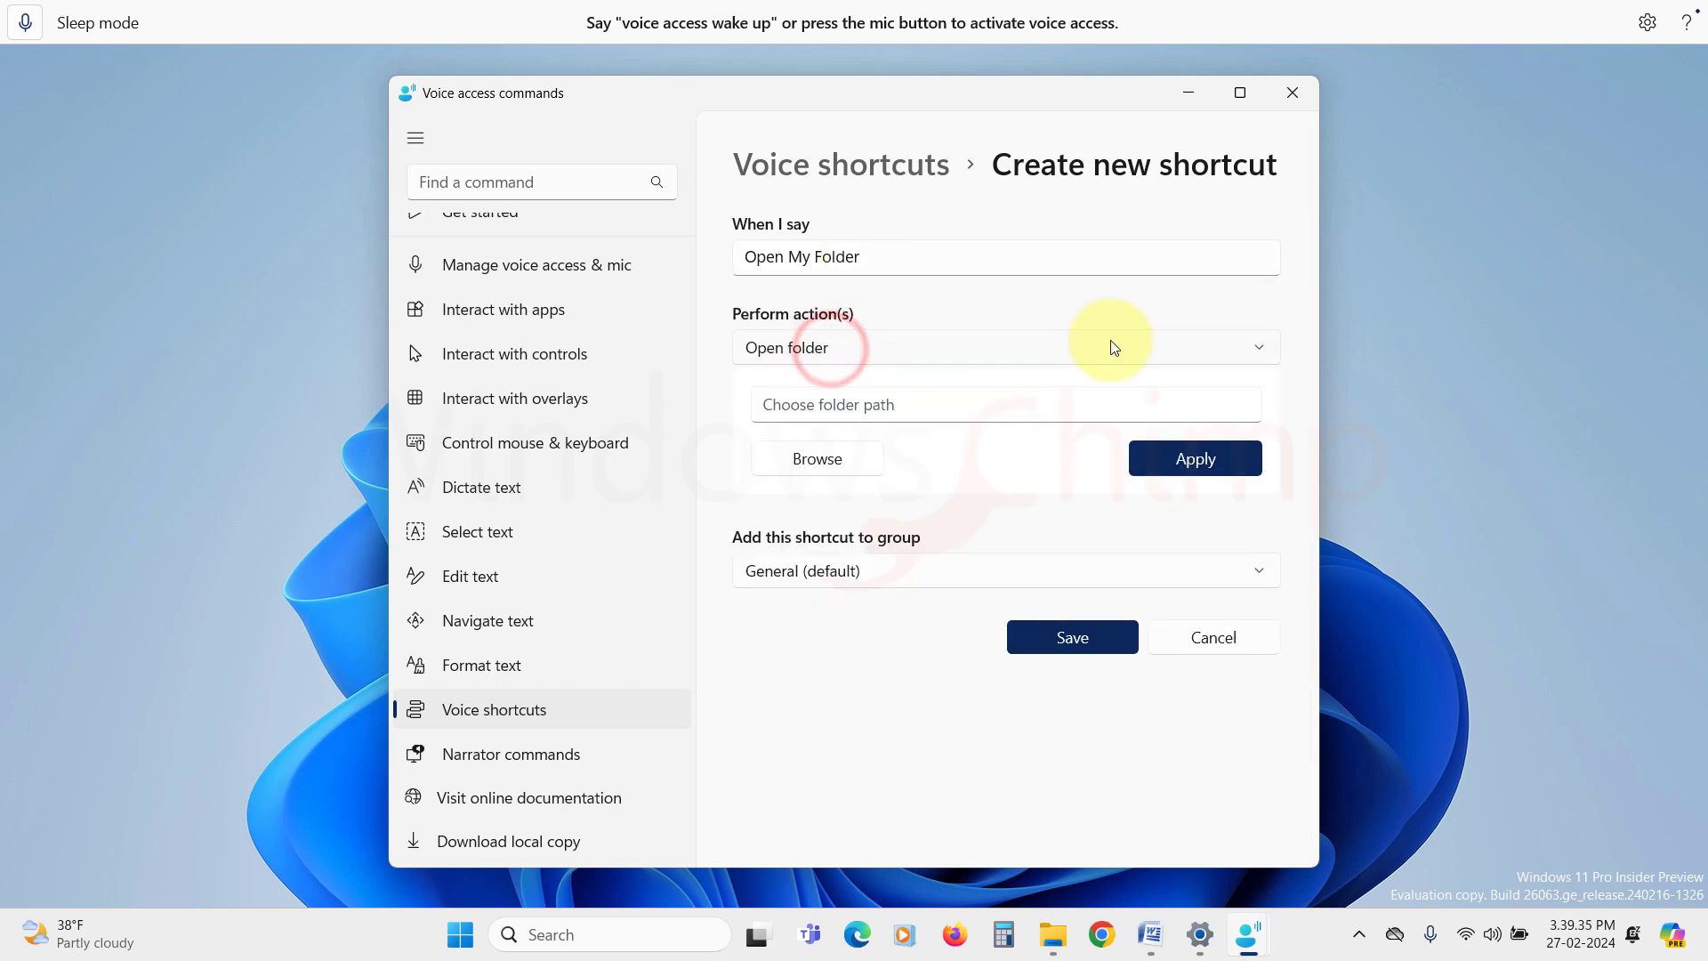
left_click(808, 455)
left_click(658, 392)
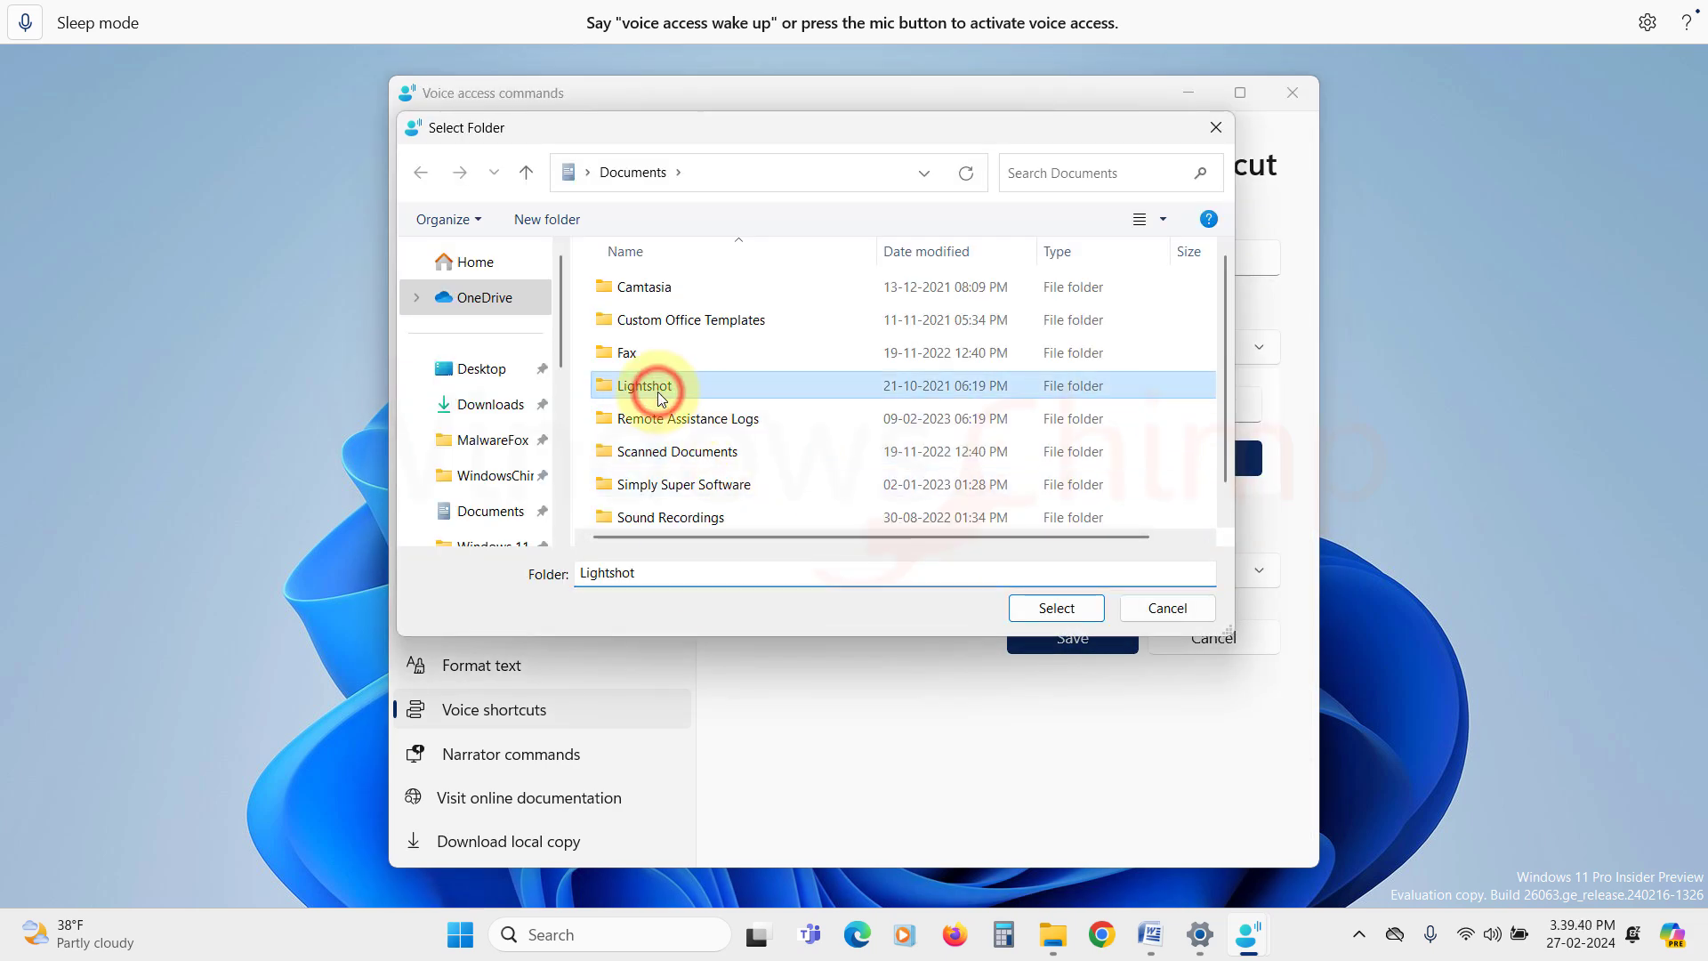
left_click(1036, 605)
left_click(1172, 455)
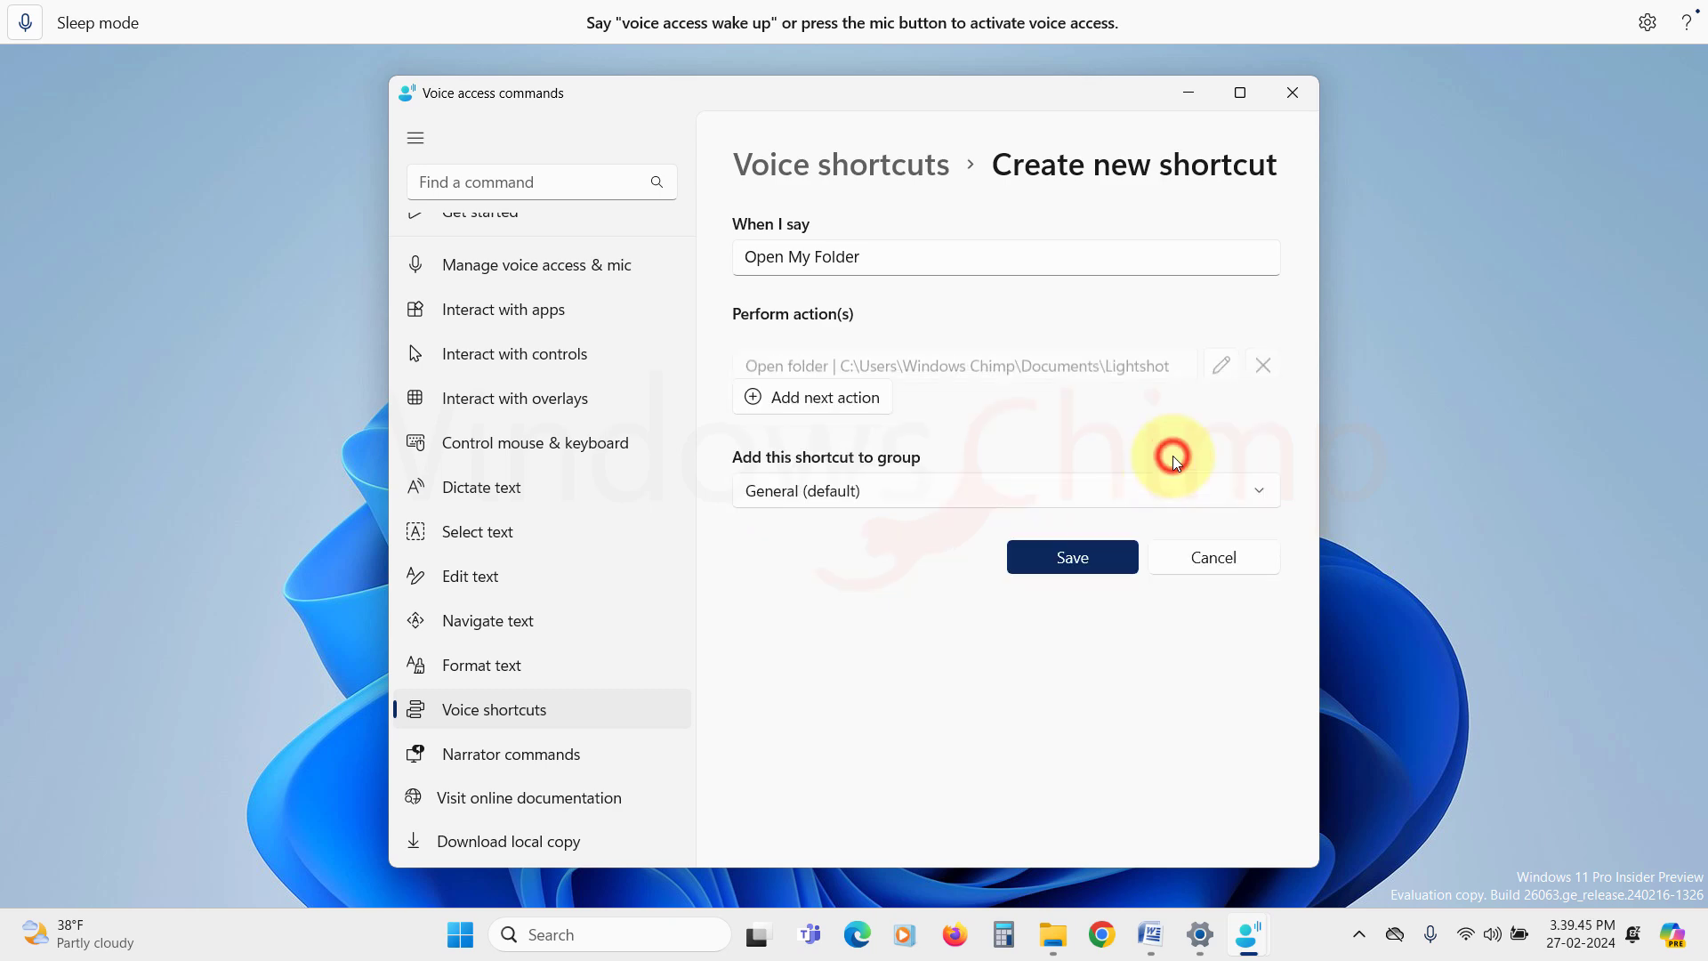
left_click(1072, 557)
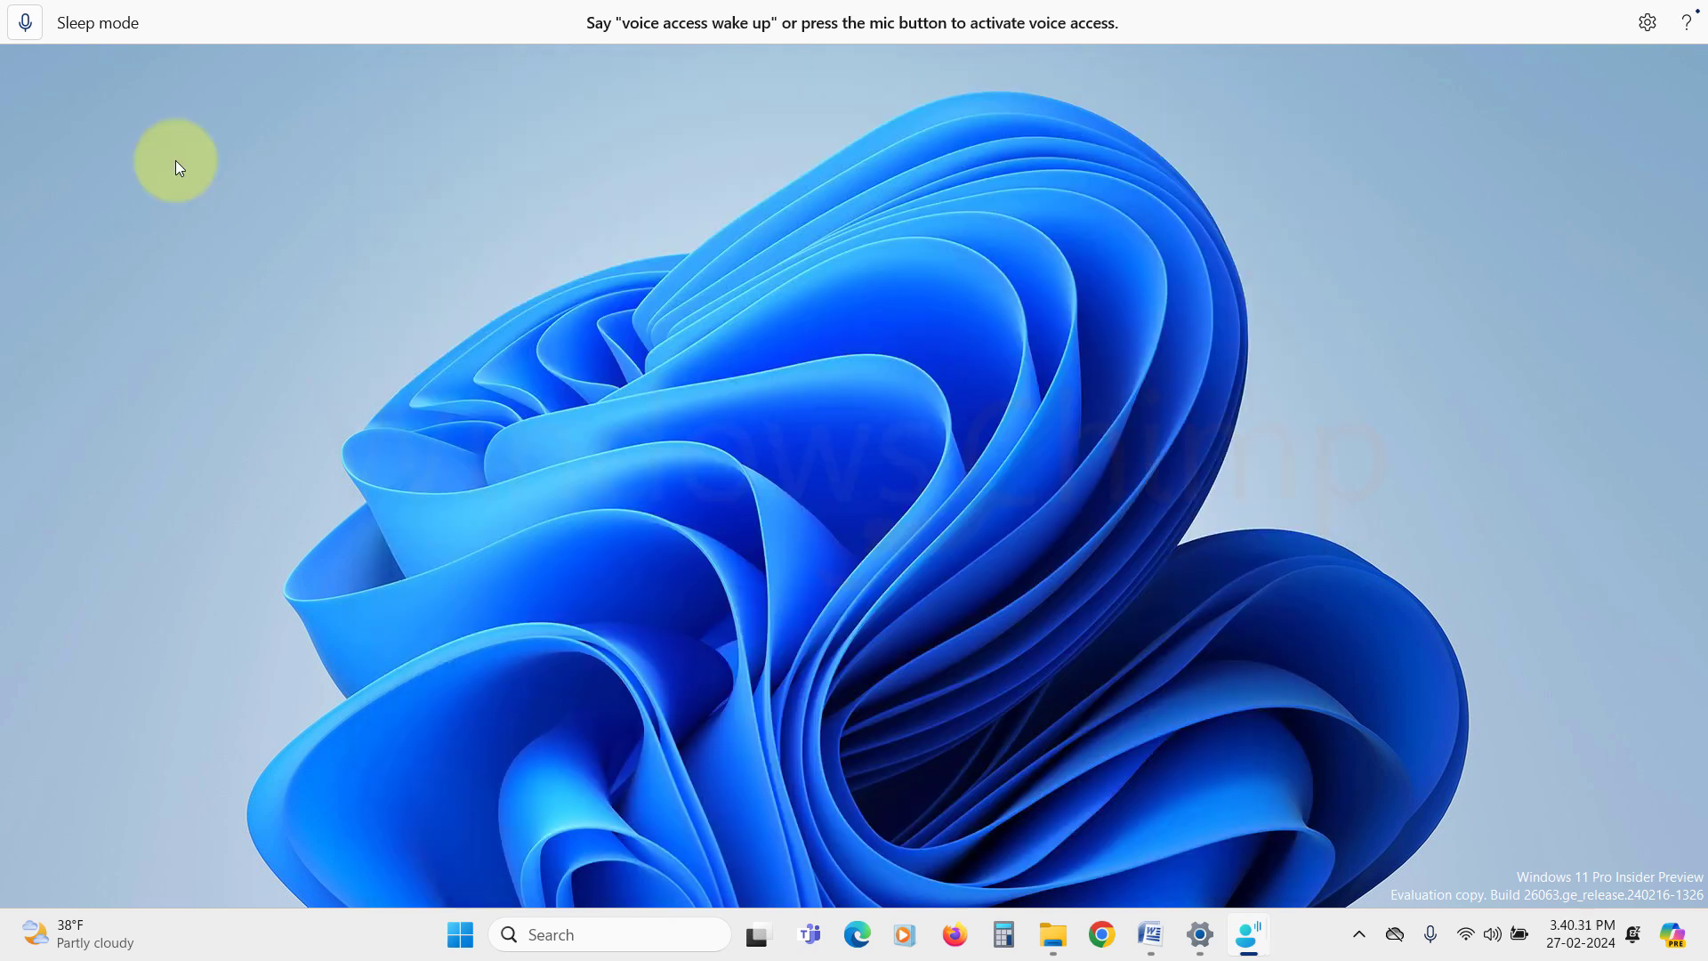
Launch Settings from Start and go to Bluetooth & devices > Mobile devices.
left_click(26, 23)
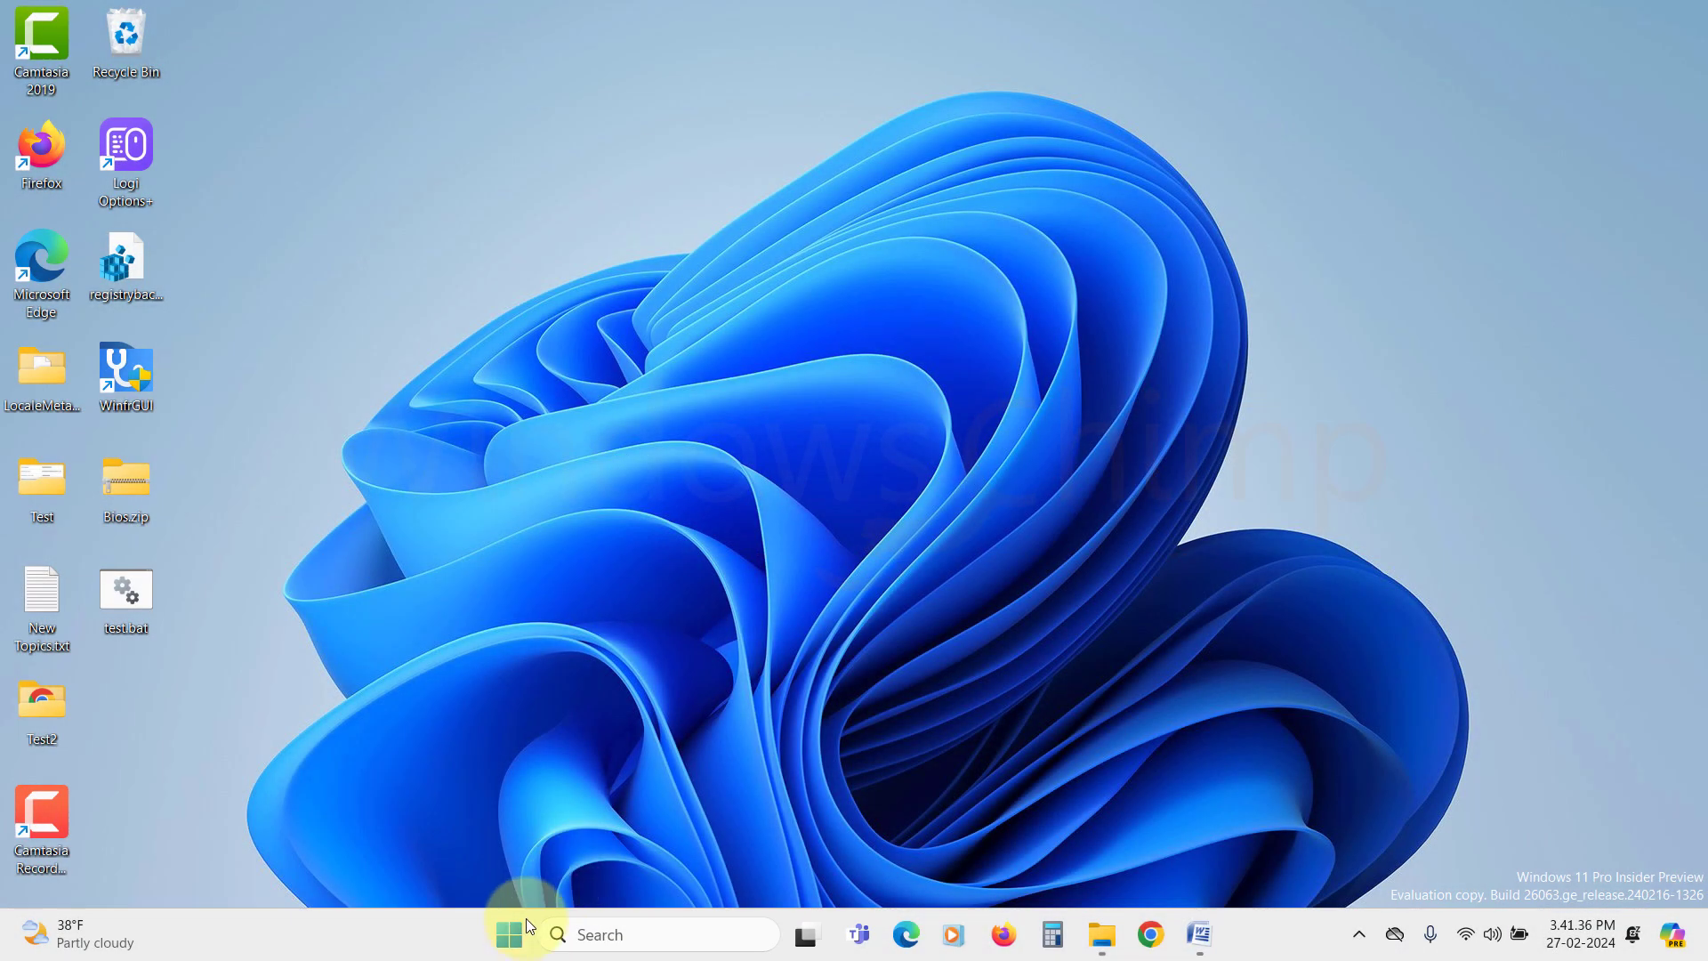
left_click(526, 920)
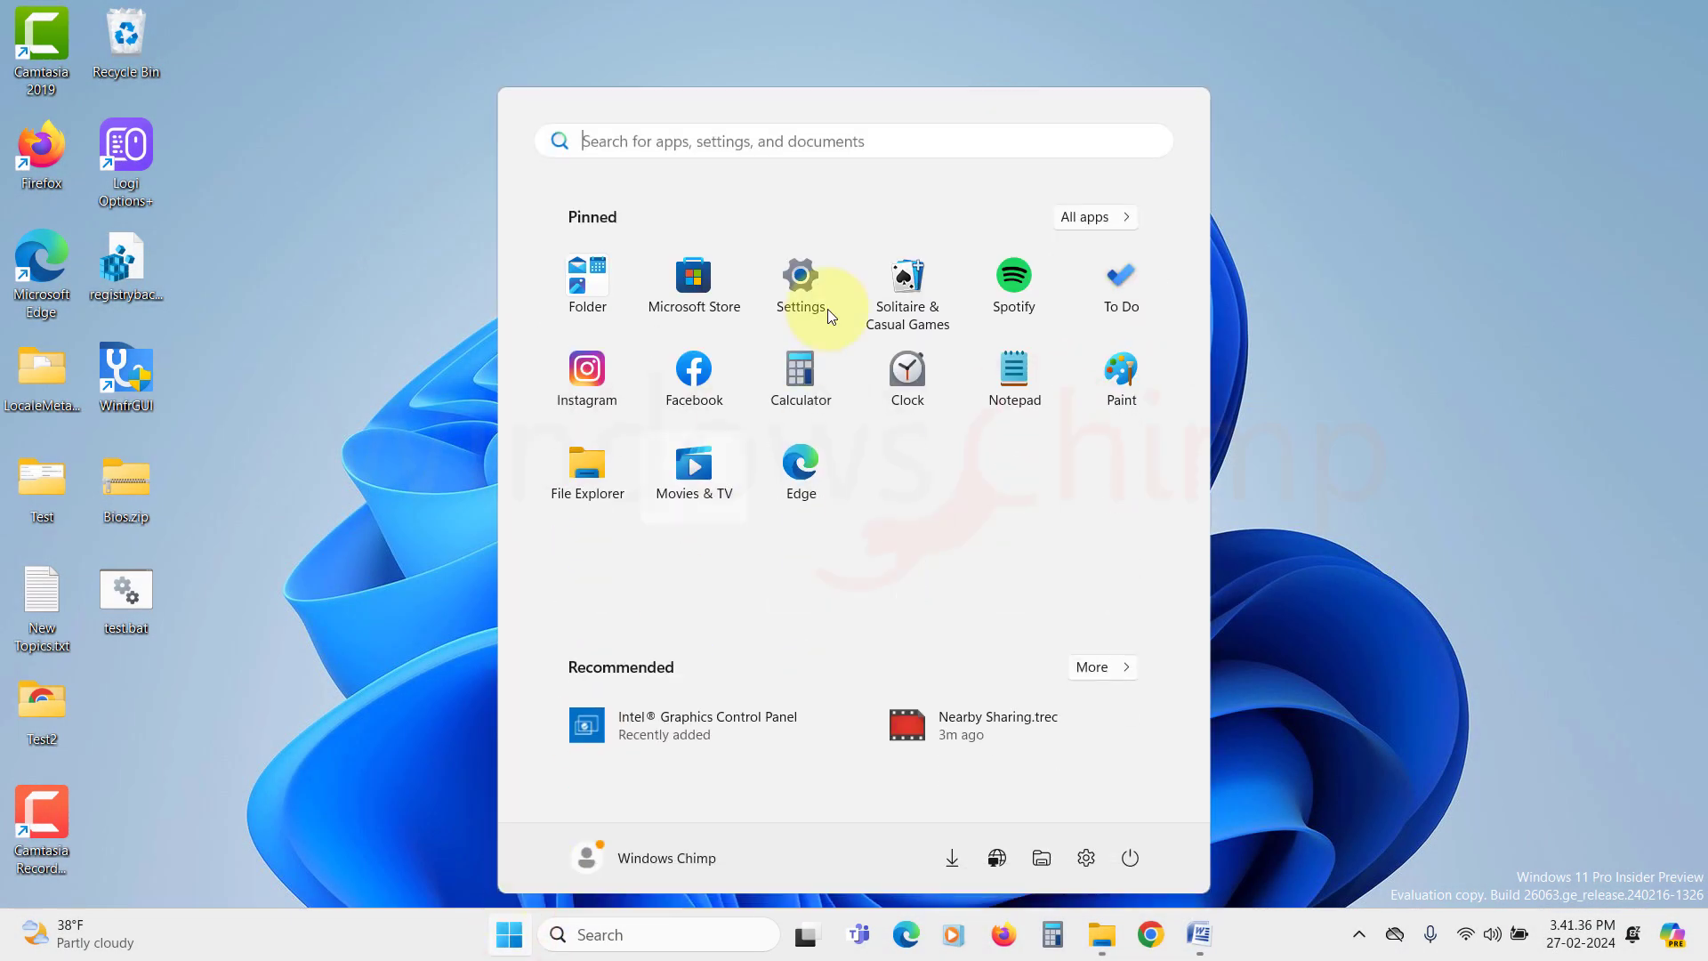
left_click(823, 283)
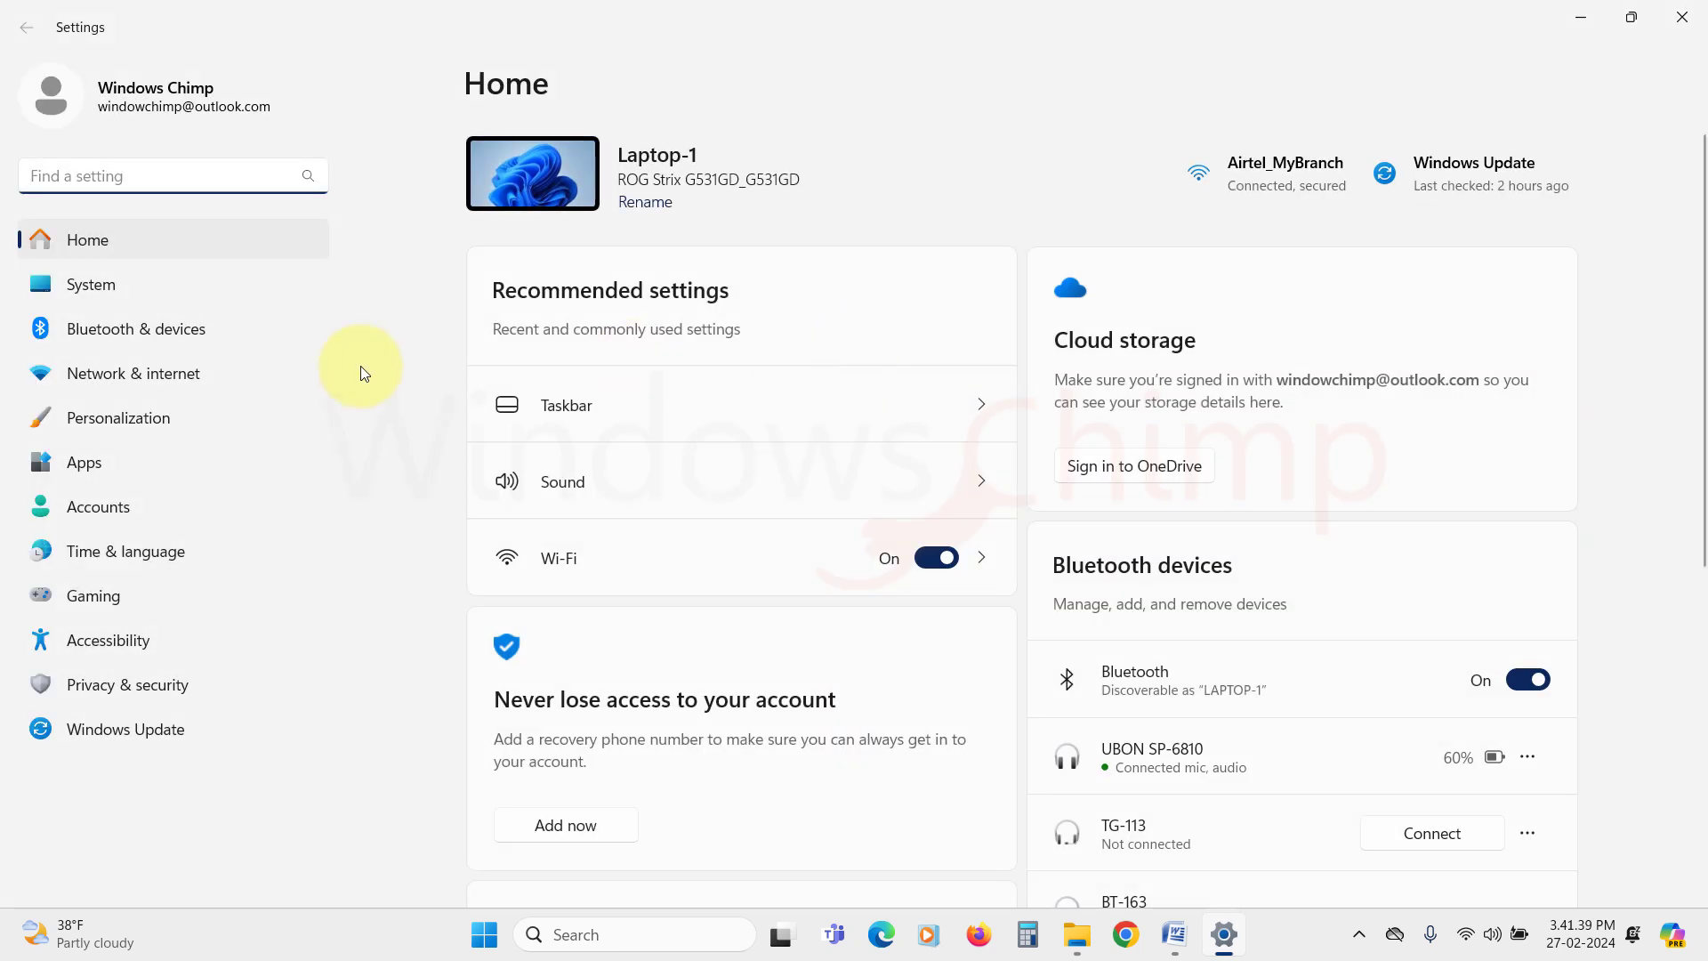
left_click(102, 339)
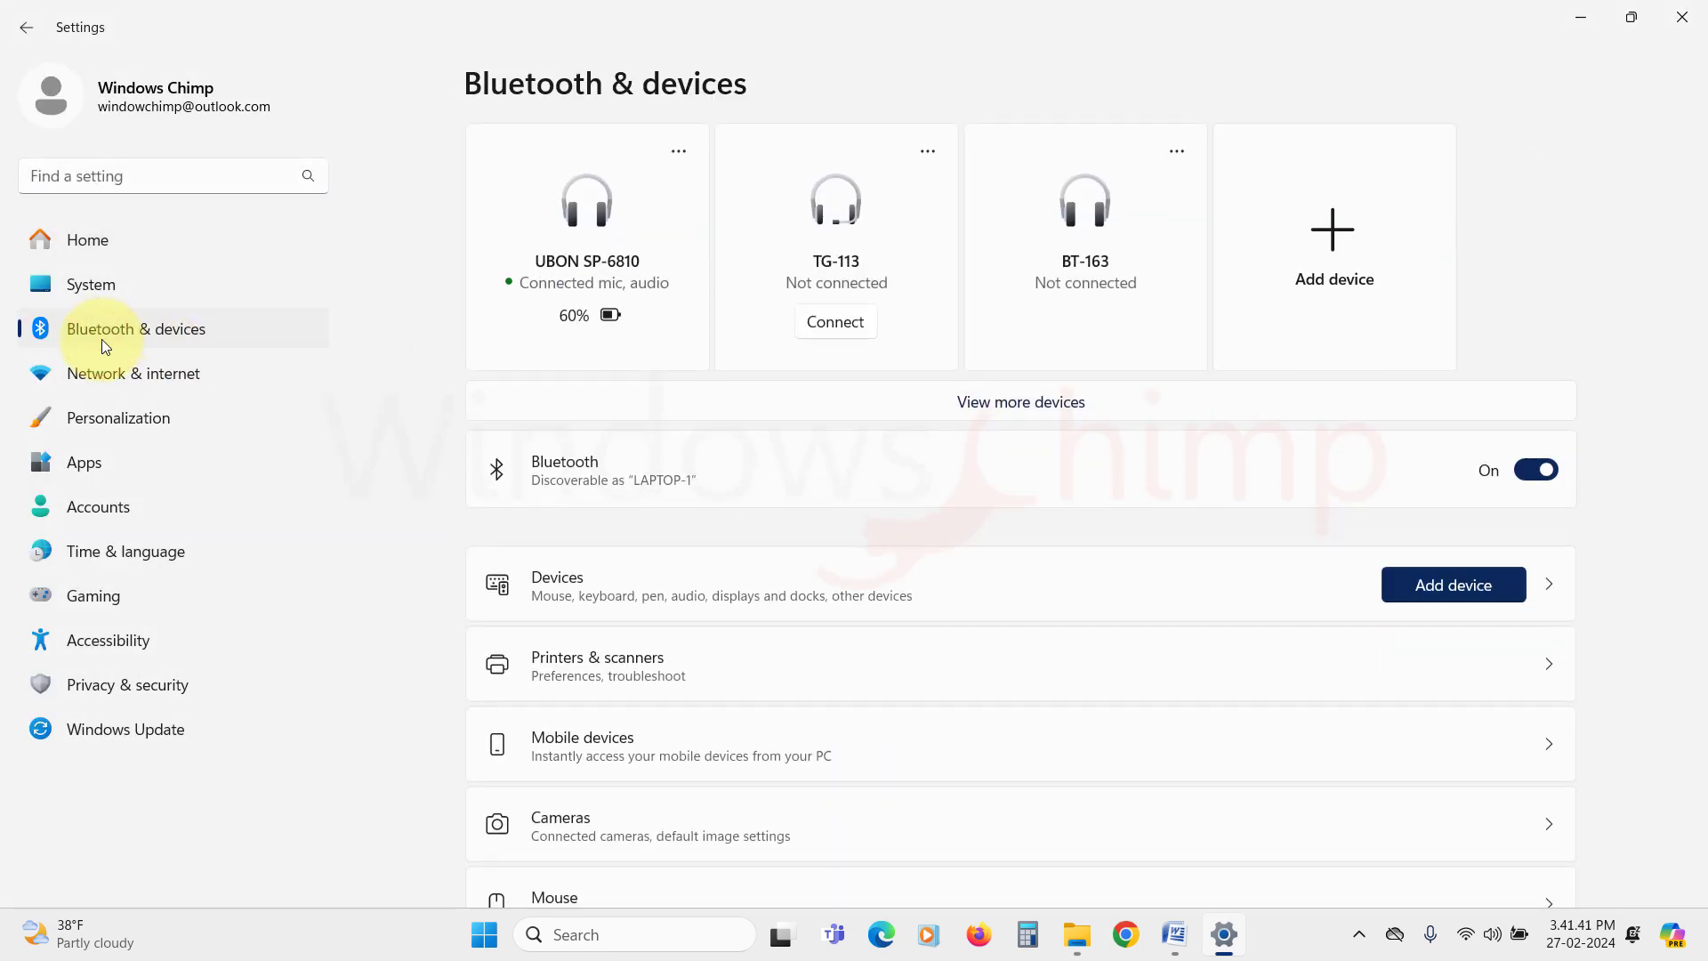
scroll(681, 529, "down", 3)
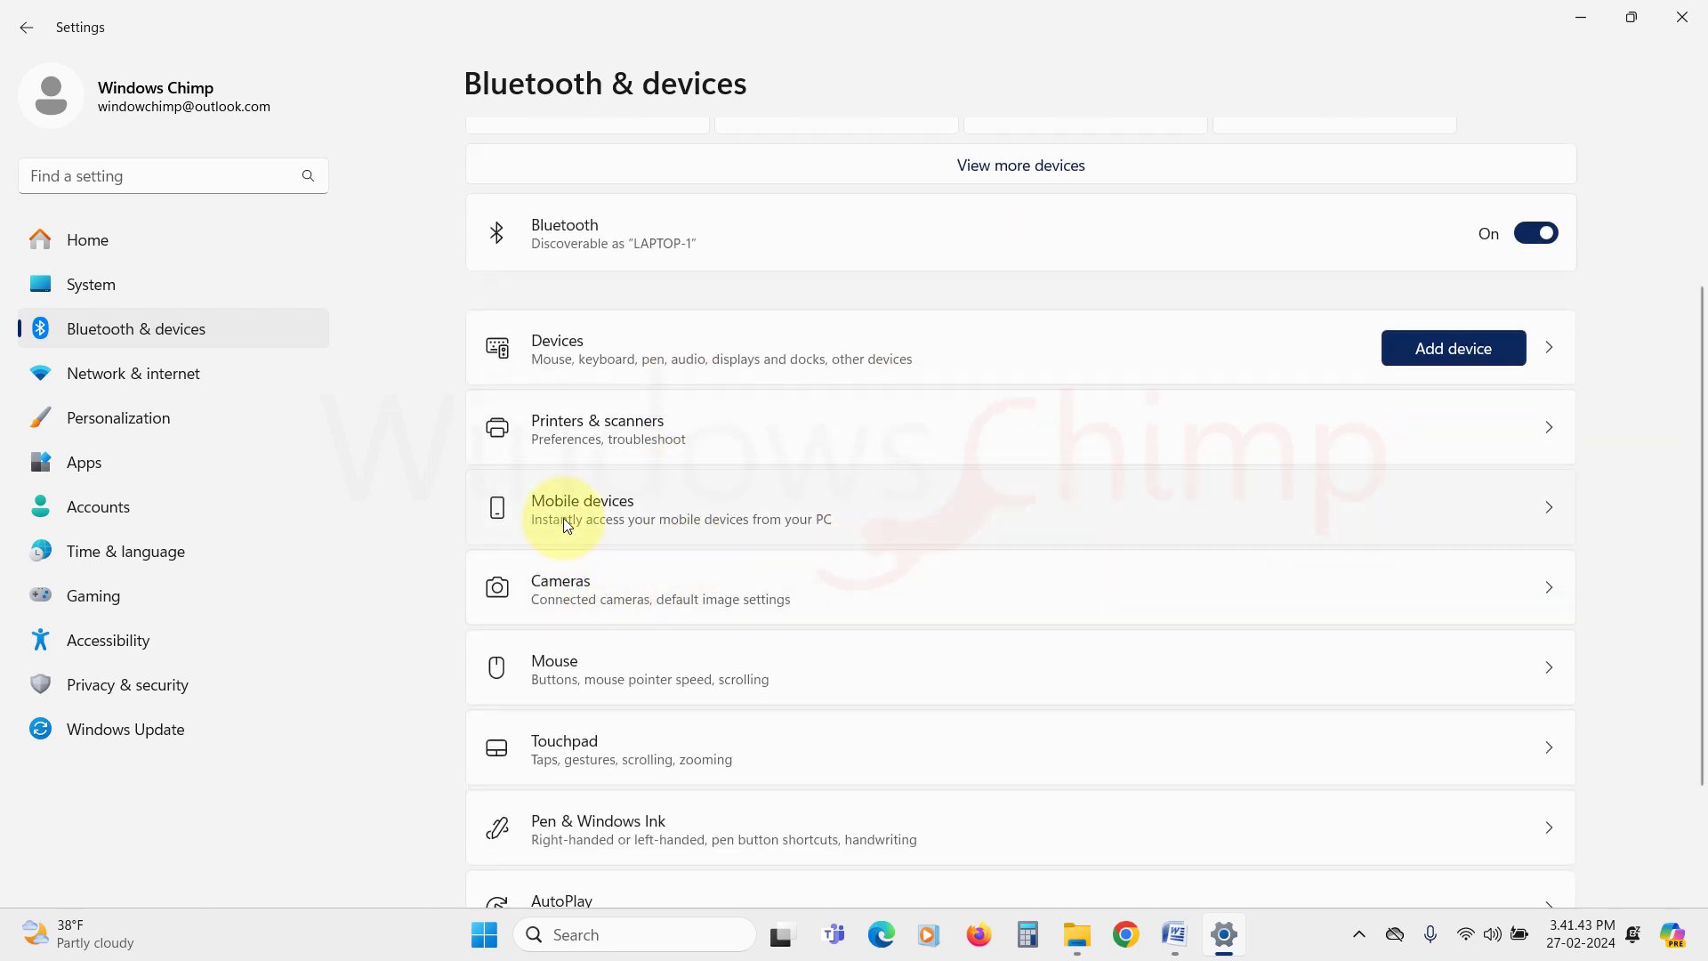
left_click(606, 520)
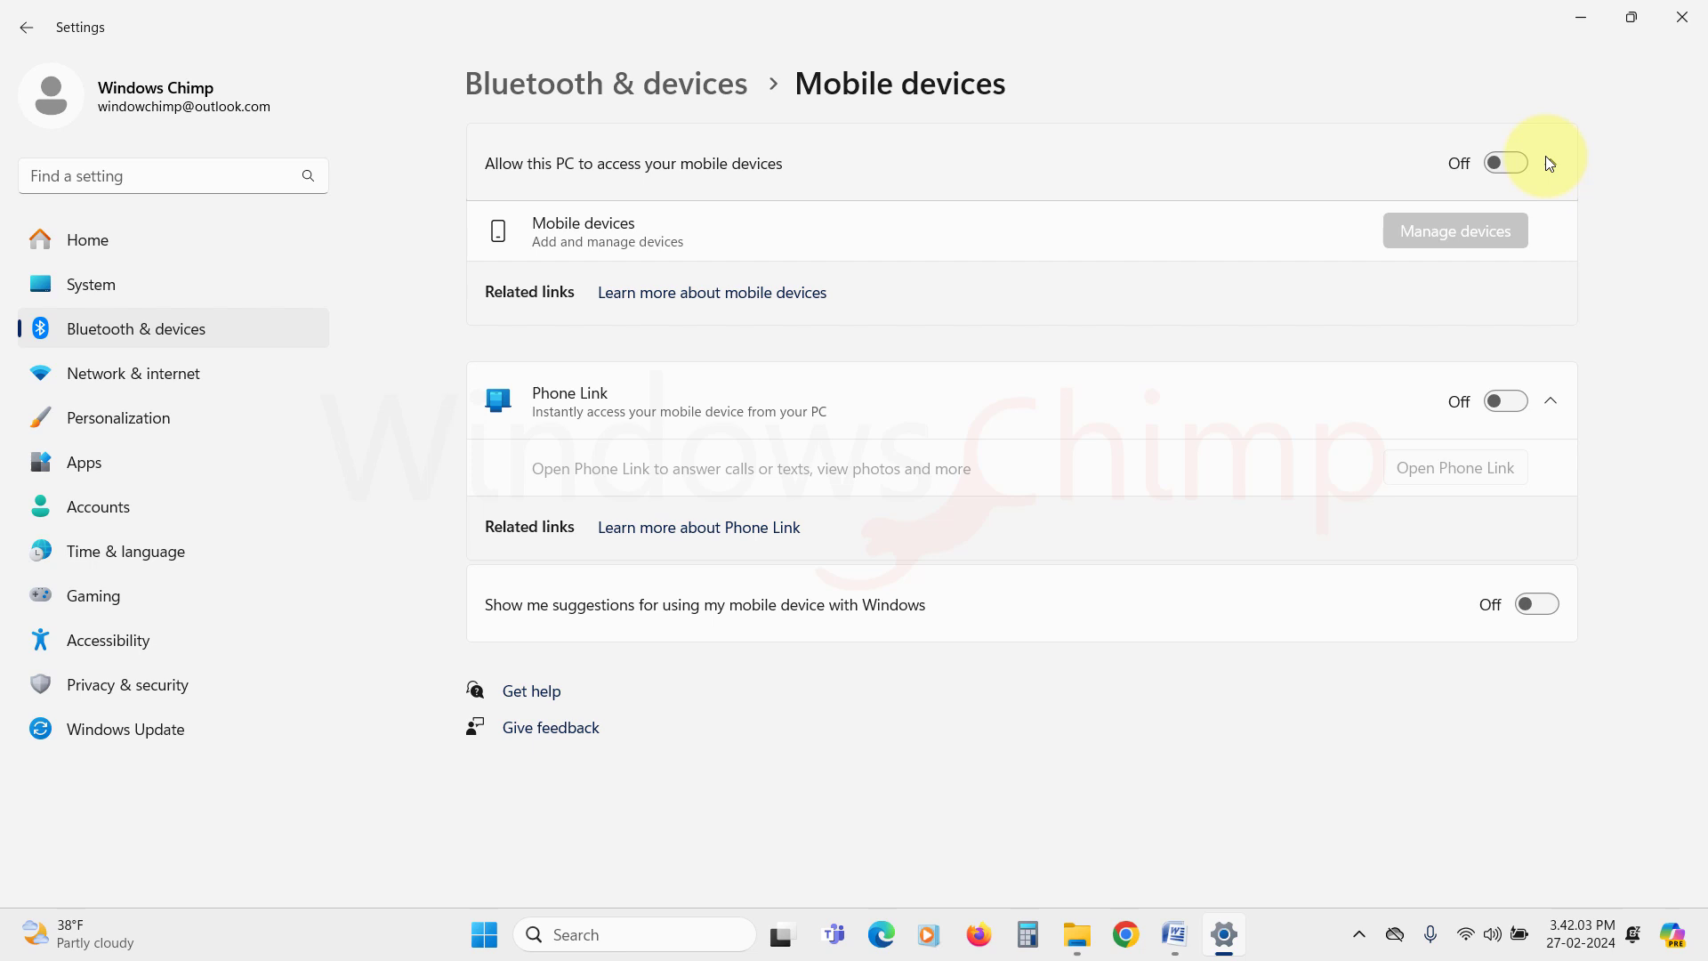
Allow this PC to access mobile devices and link the OnePlus phone via Manage devices.
left_click(1519, 163)
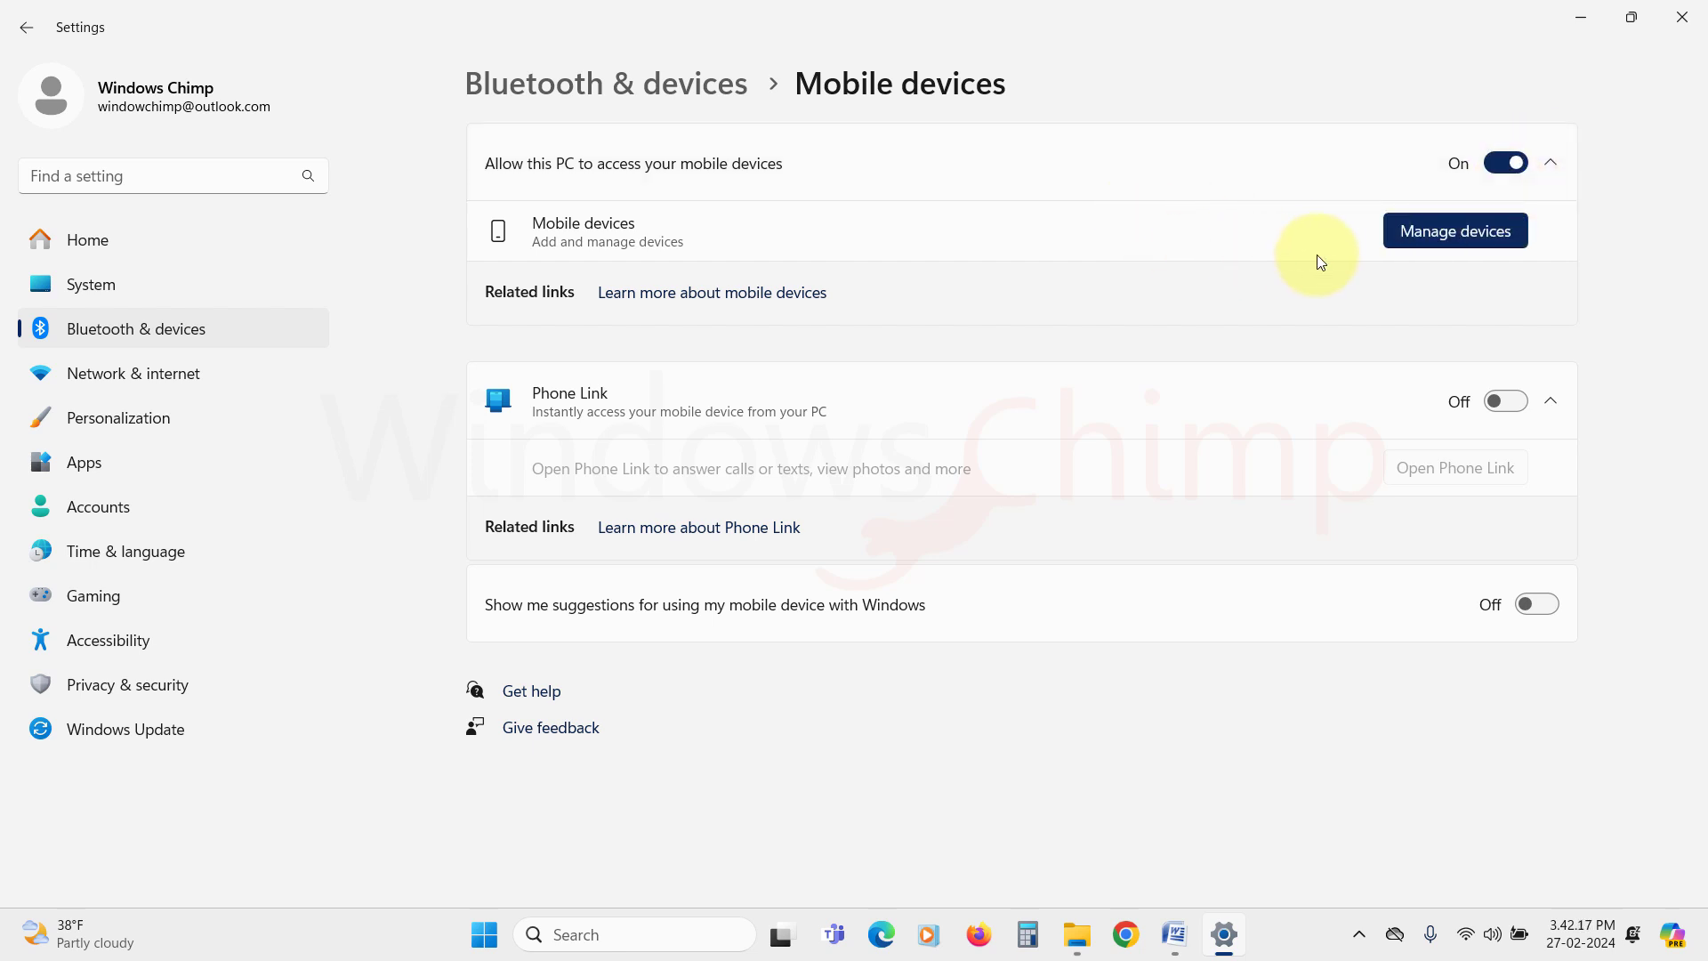
left_click(1440, 233)
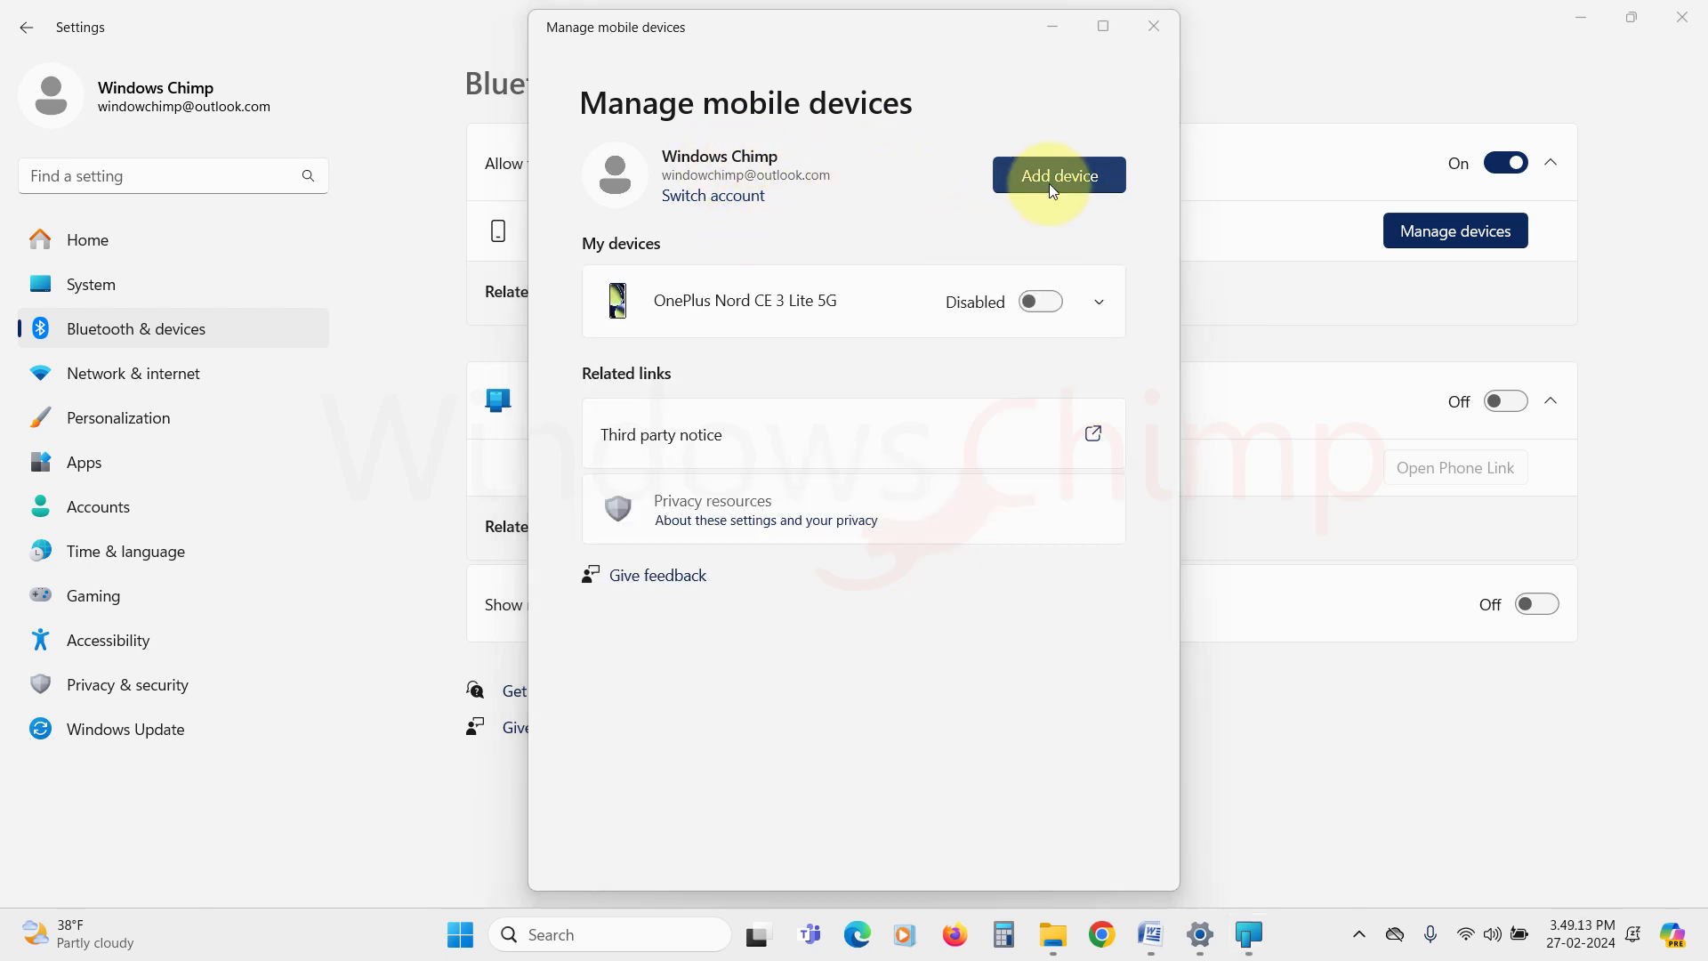
left_click(1050, 179)
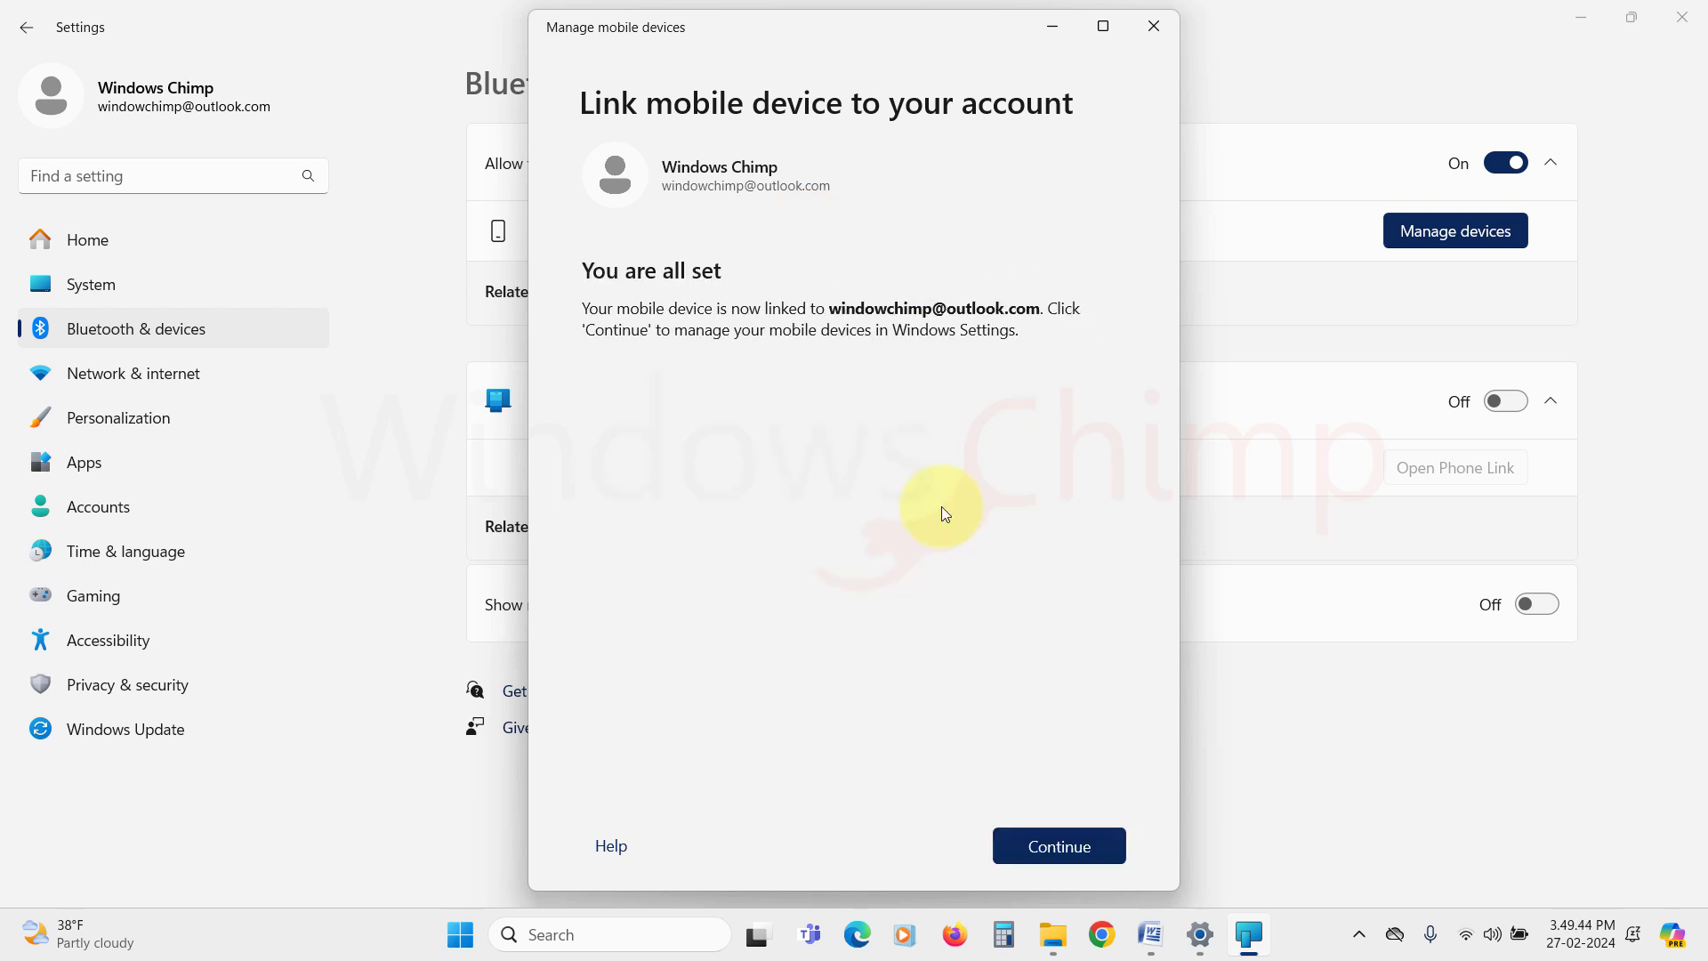
left_click(1050, 847)
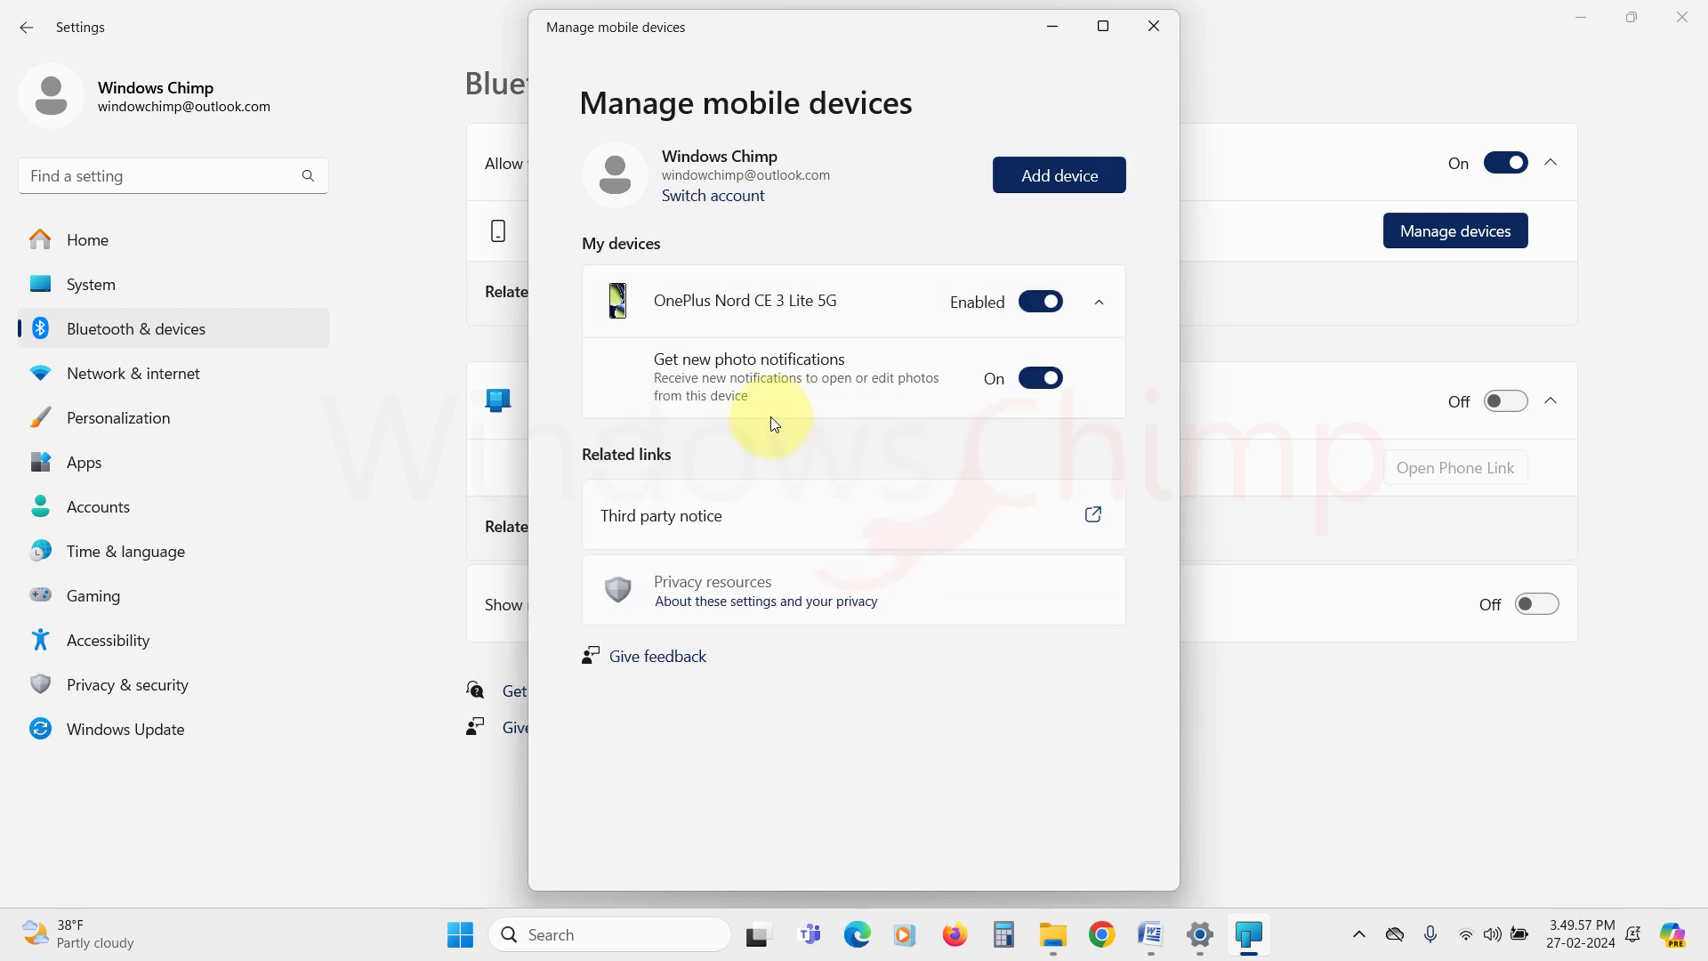
Open the phone's new photo from notifications in Snipping Tool, dismissing the text-copying tip.
left_click(1632, 934)
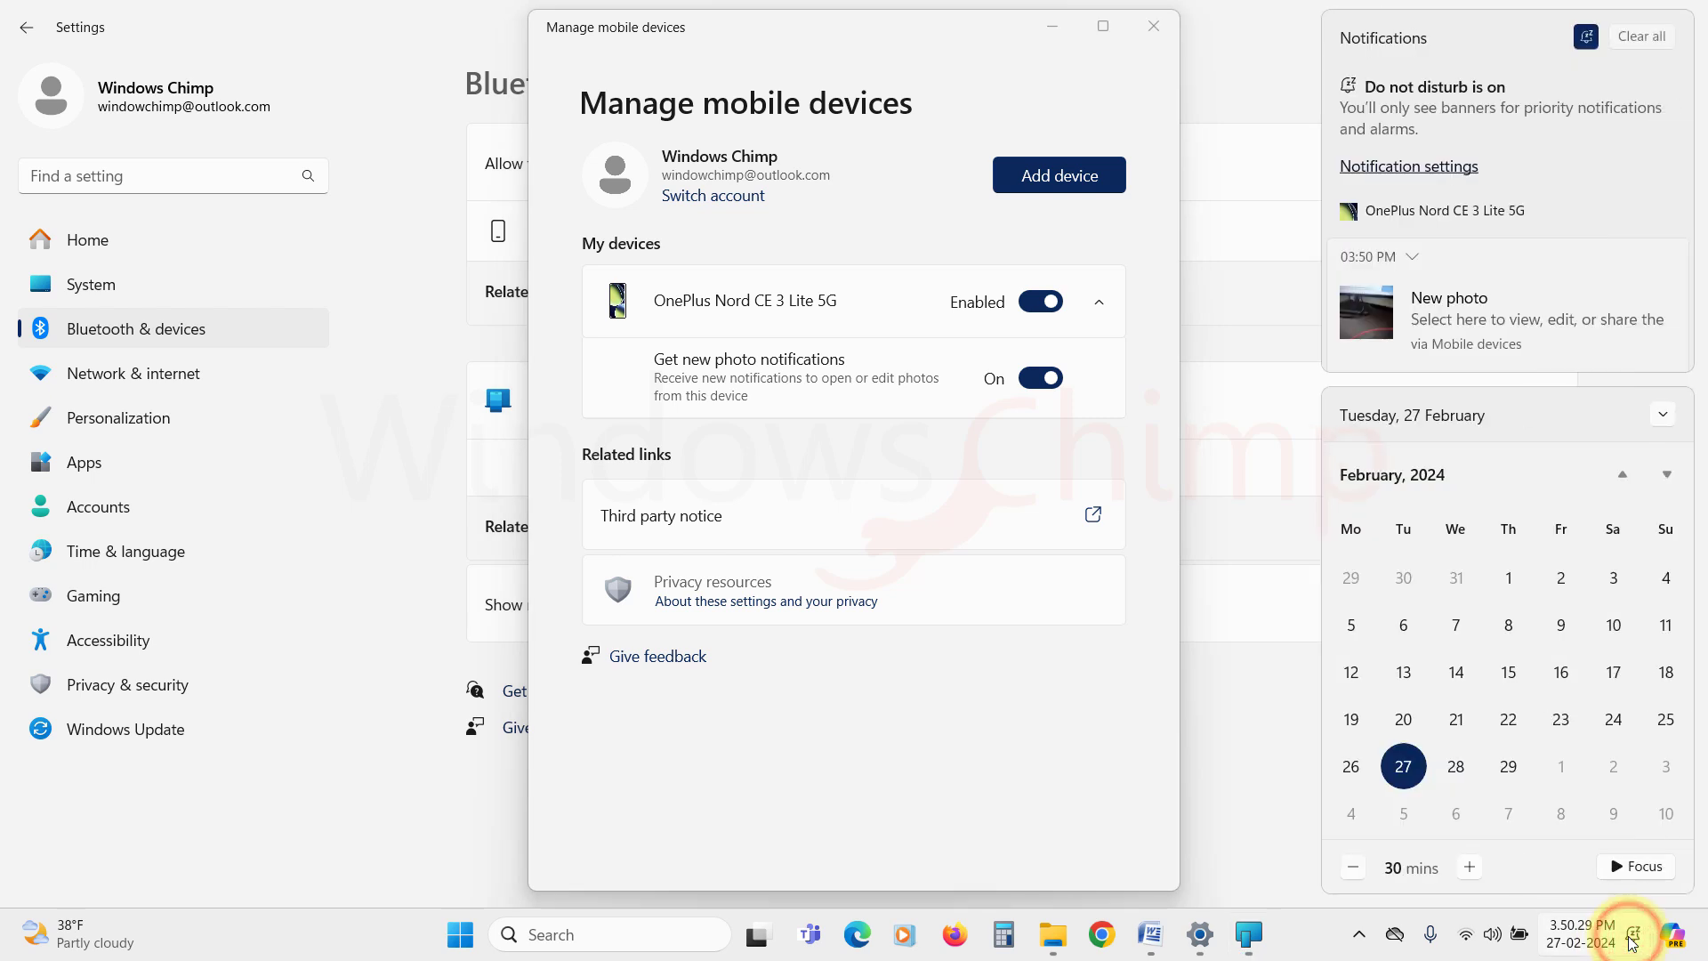
left_click(1455, 330)
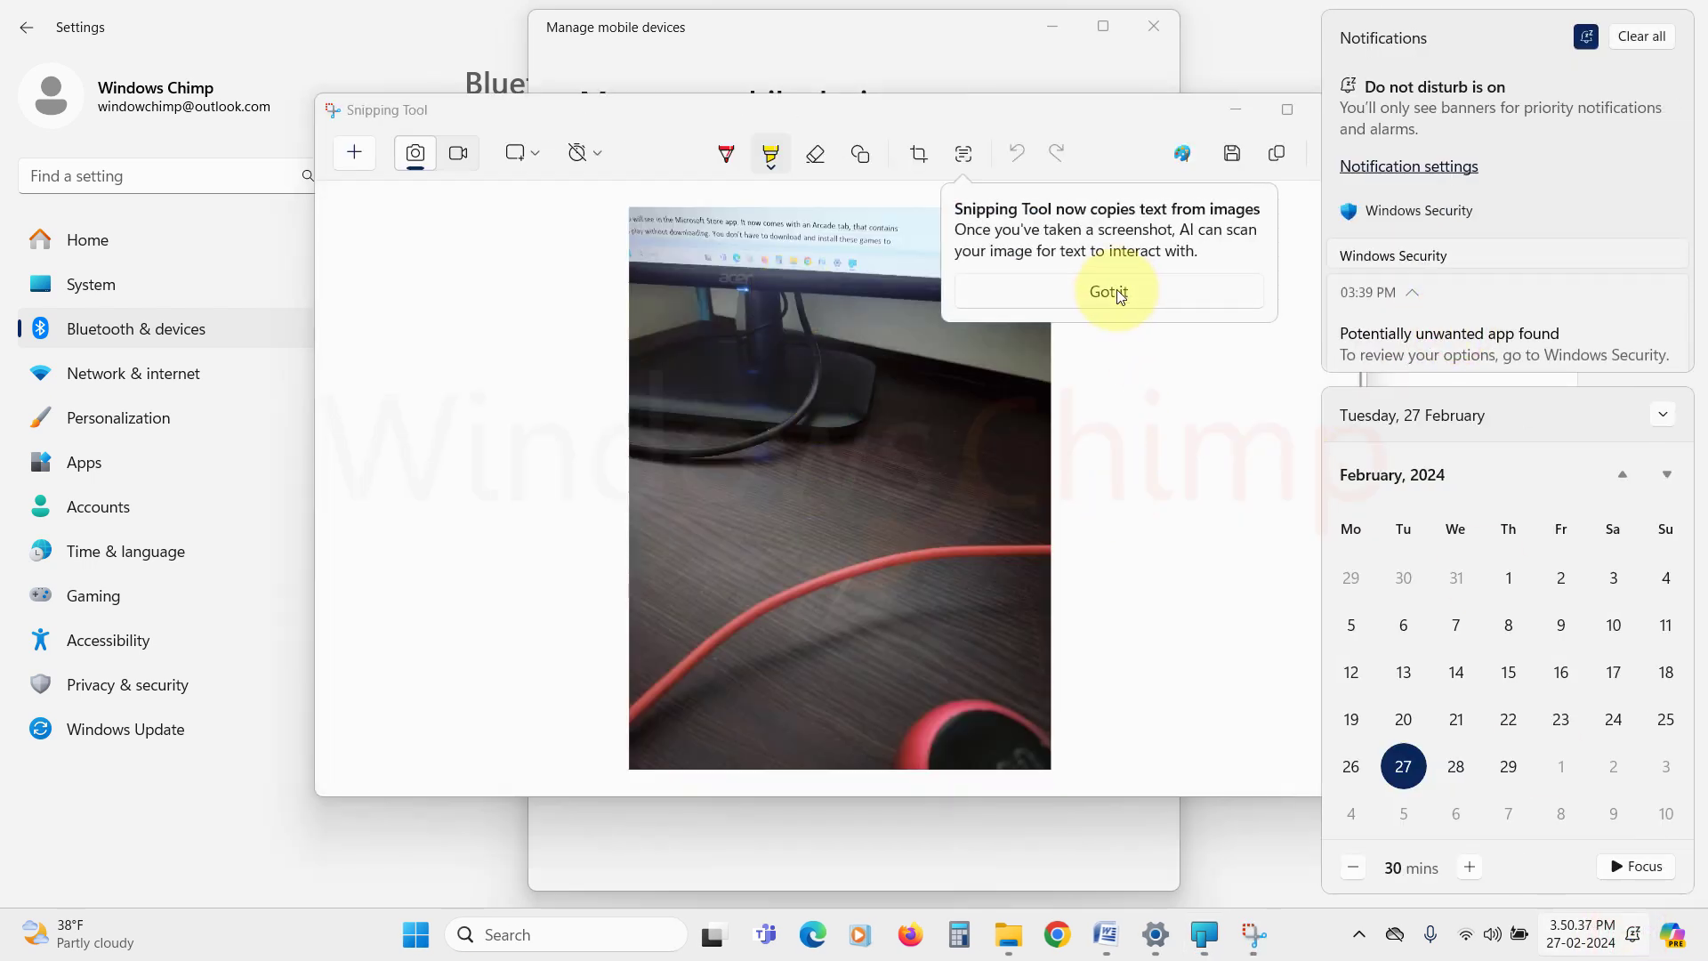
left_click(1112, 288)
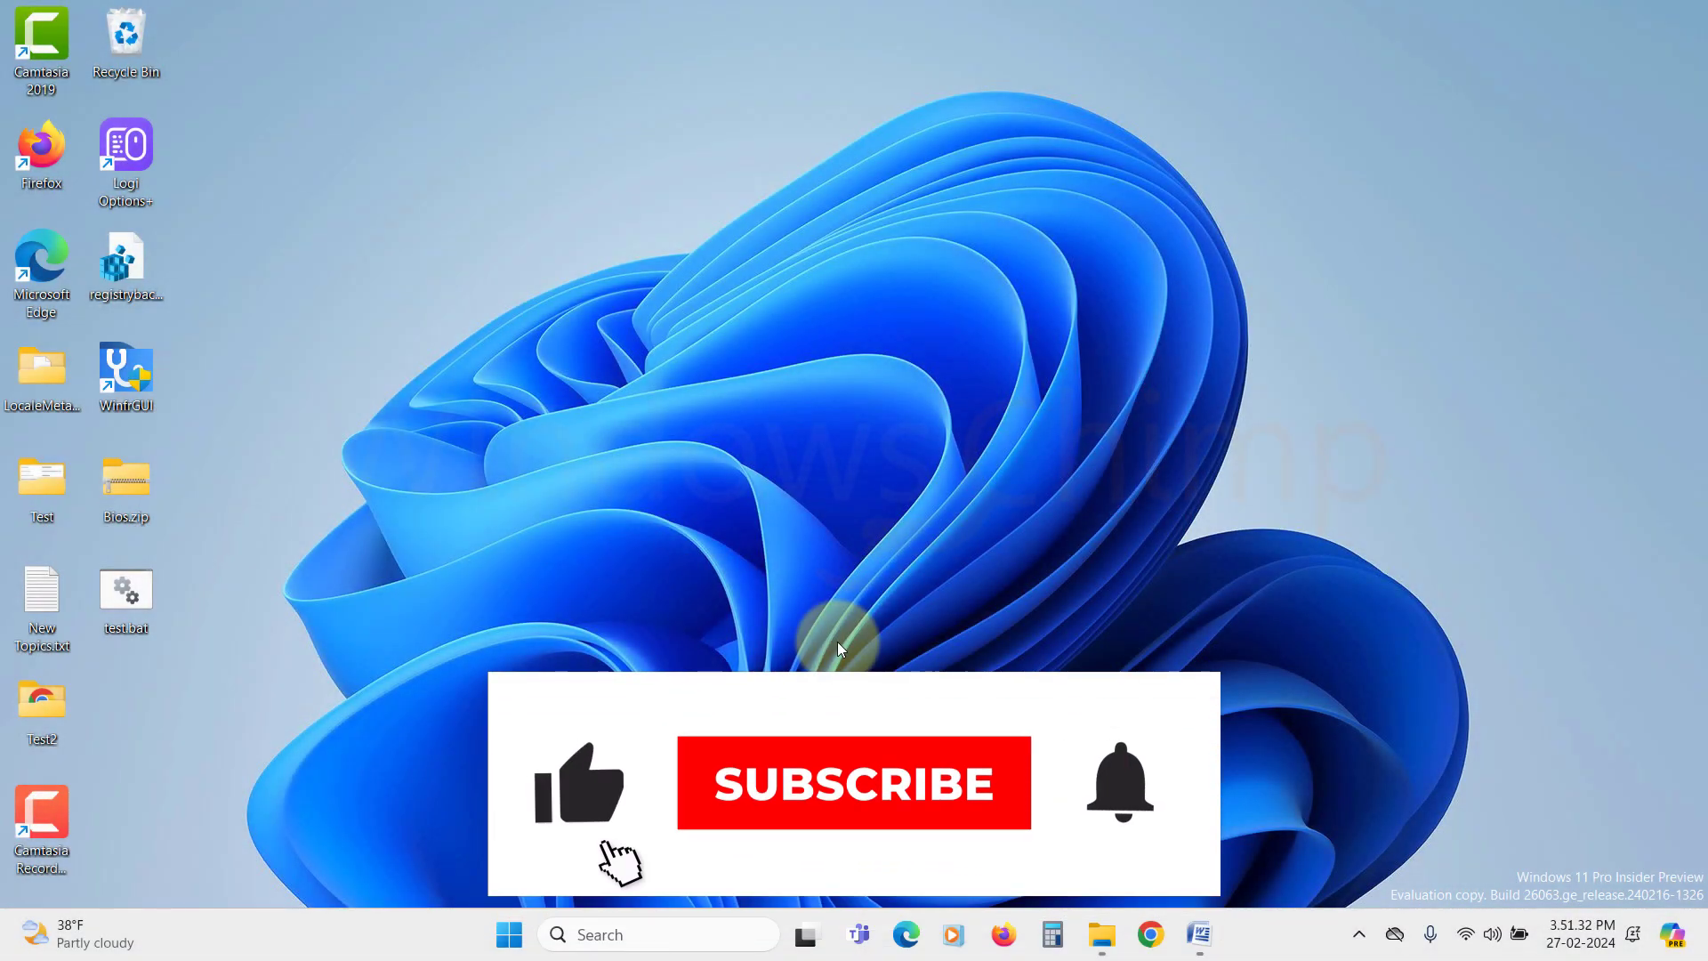
Open Notepad from the Run prompt and type more text into the unsaved note.
key("super+r")
type("regedit")
key("Return")
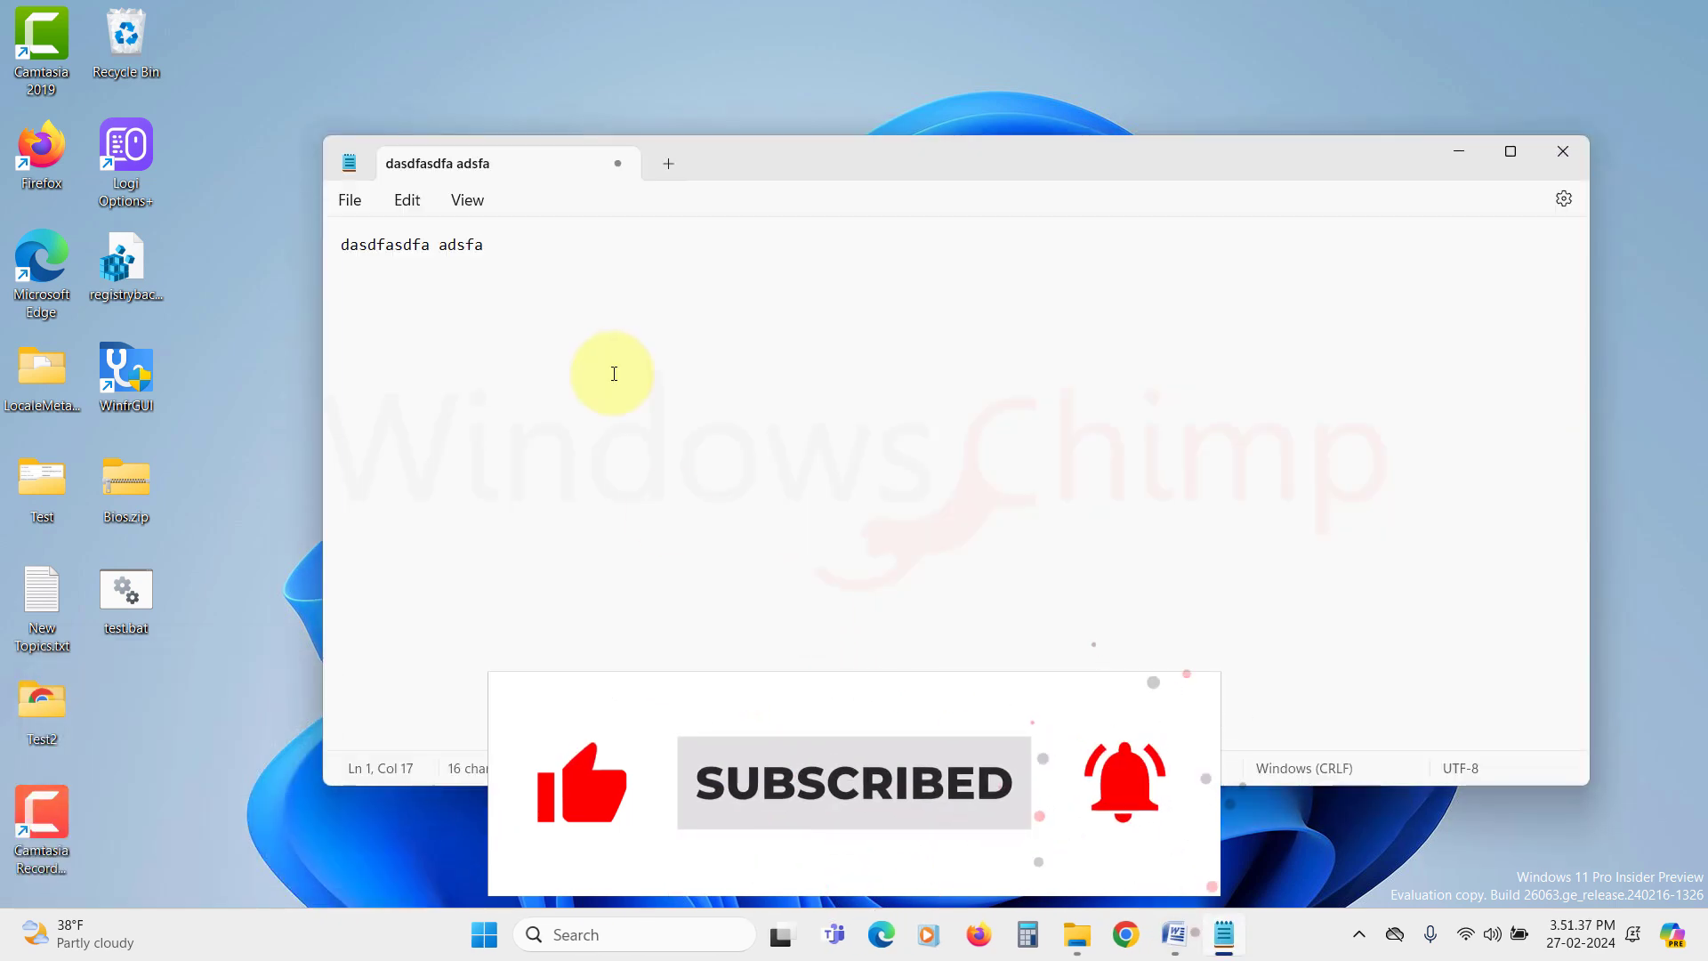
type("gafdfadfgadfga")
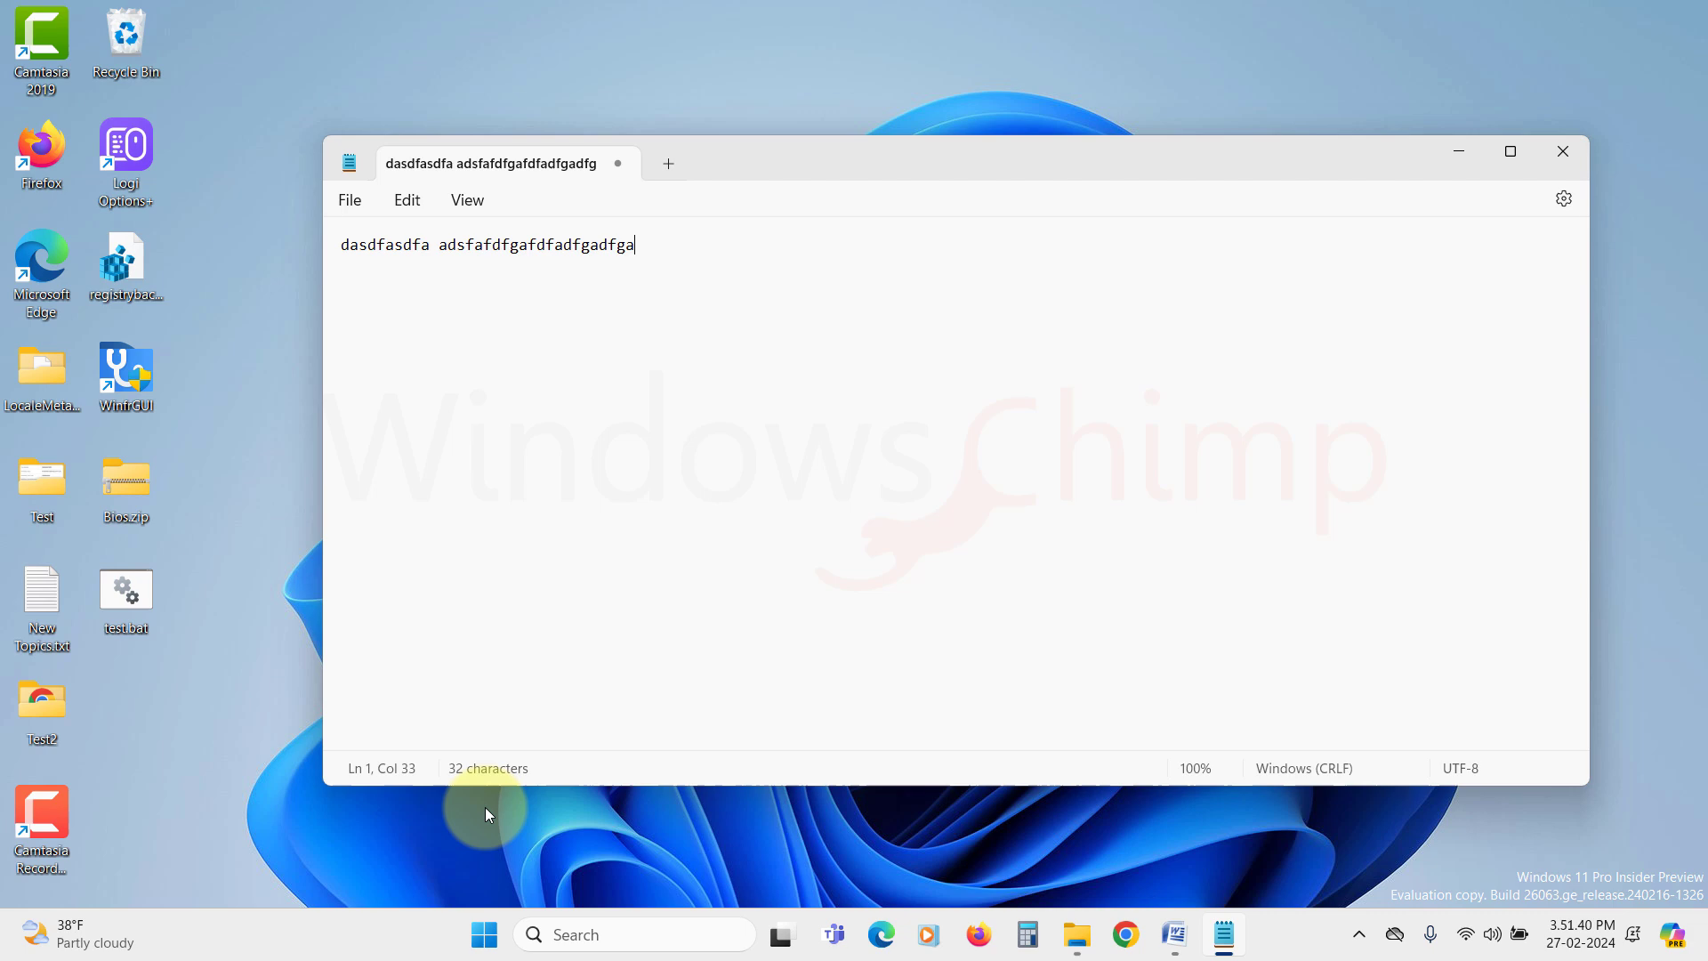
type("dfgadfgadfg")
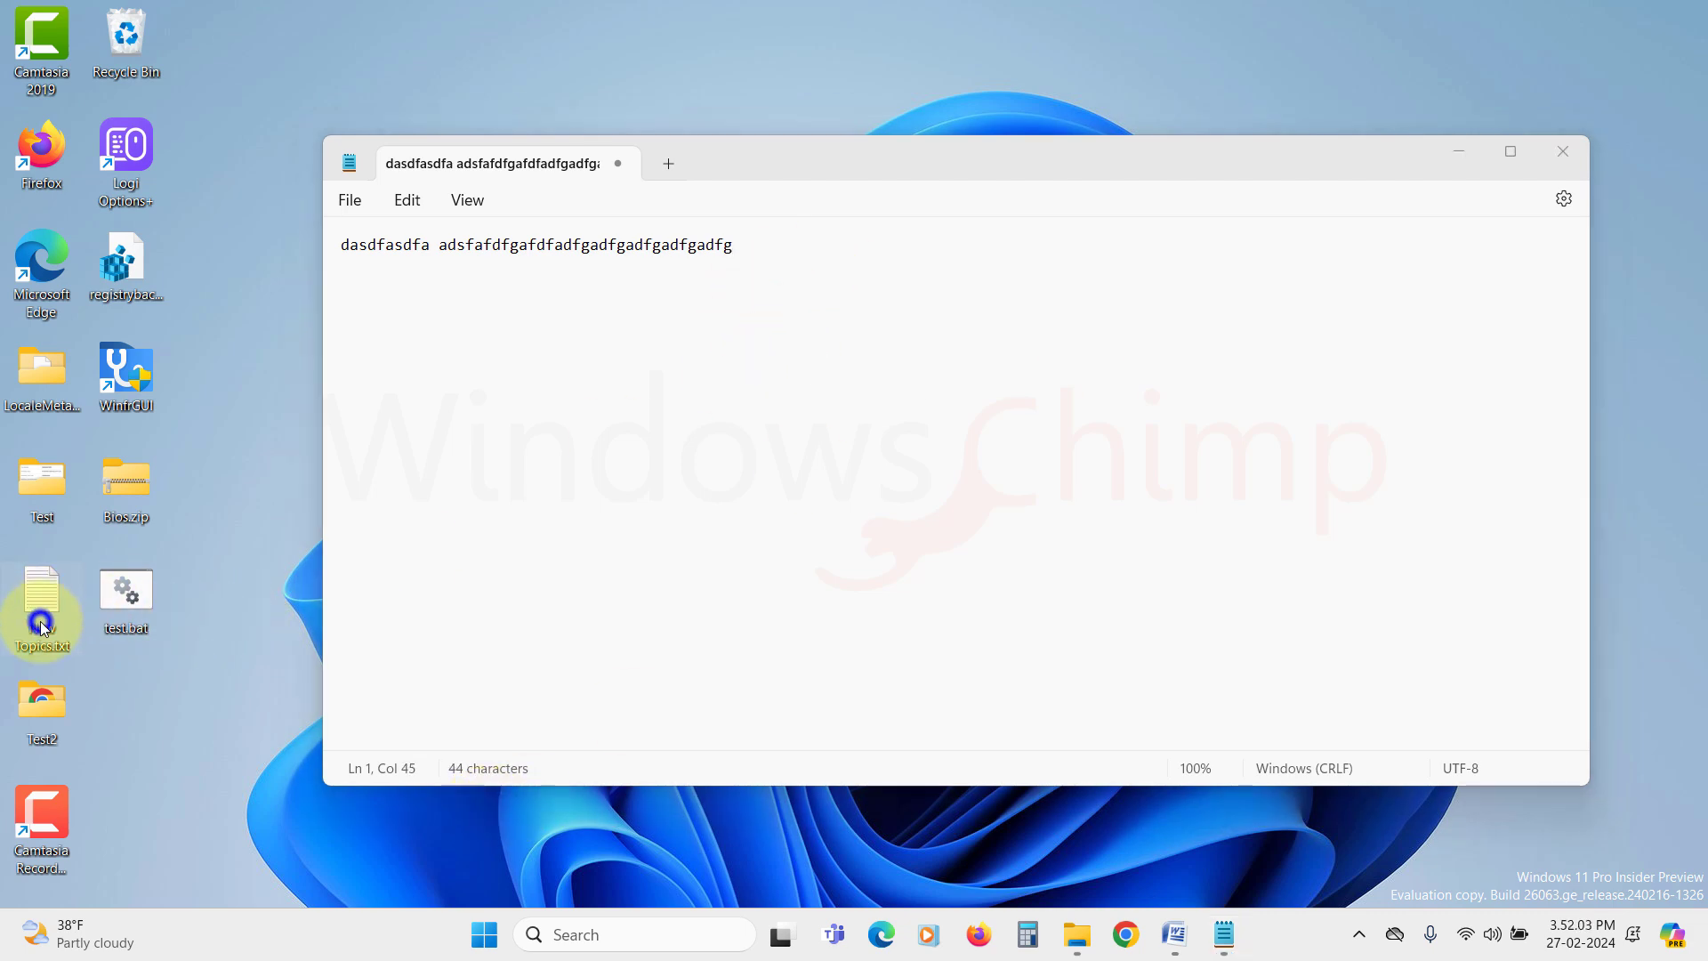
right_click(42, 614)
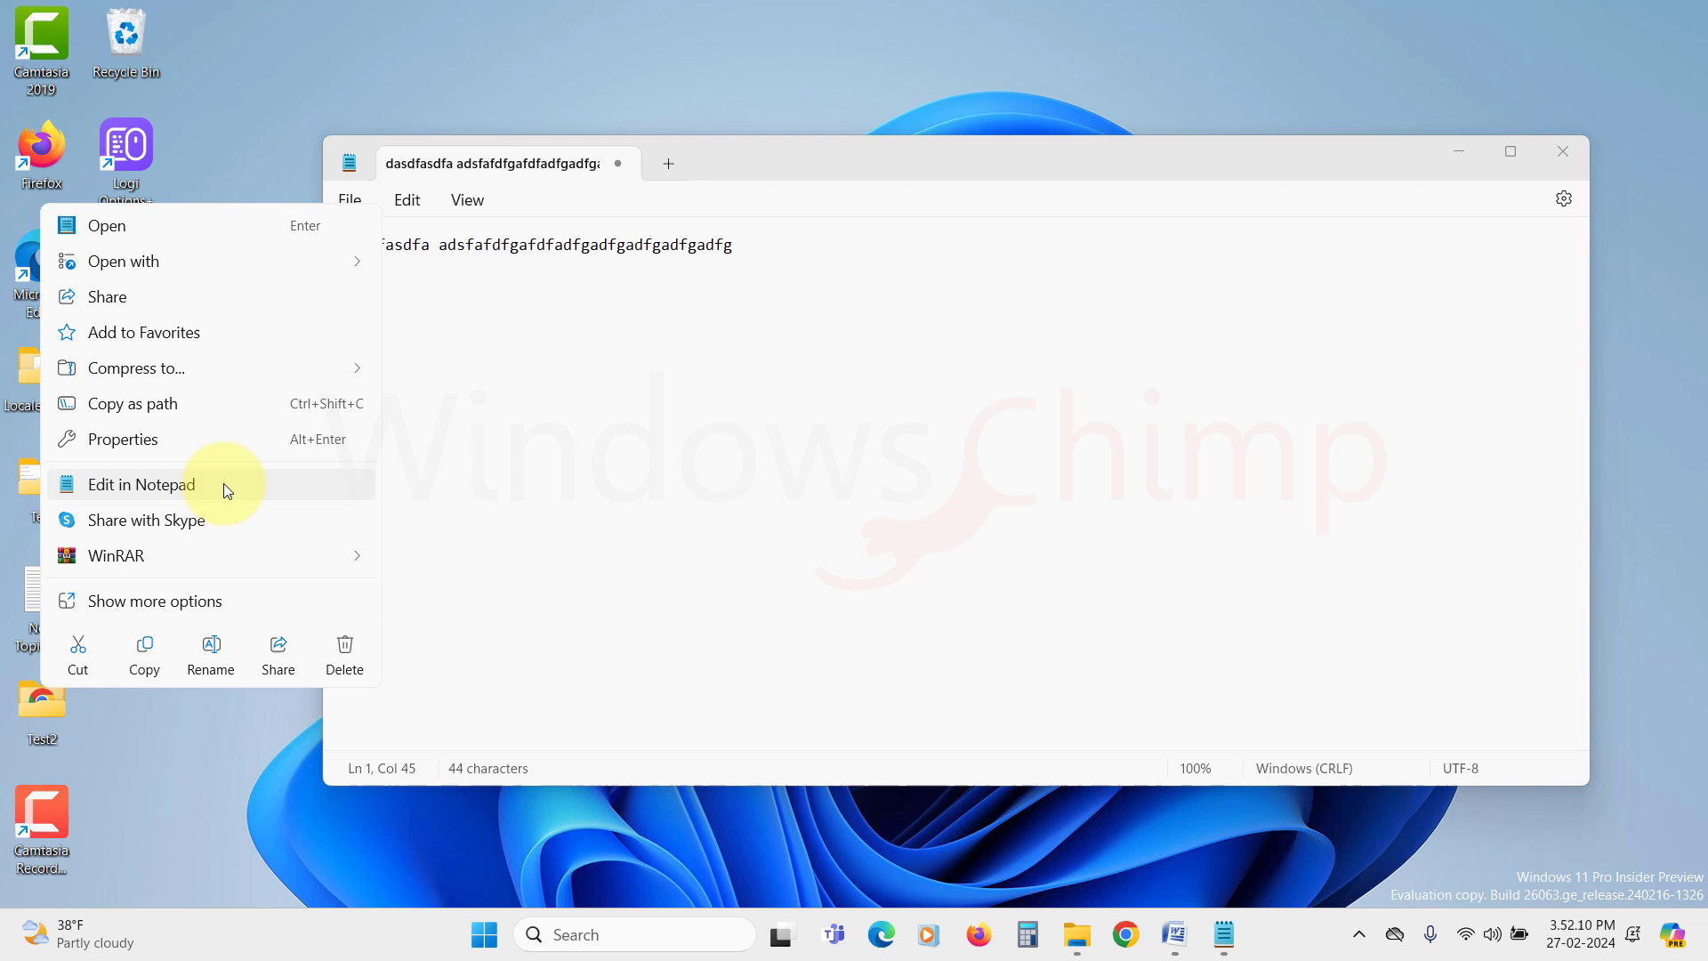
left_click(859, 488)
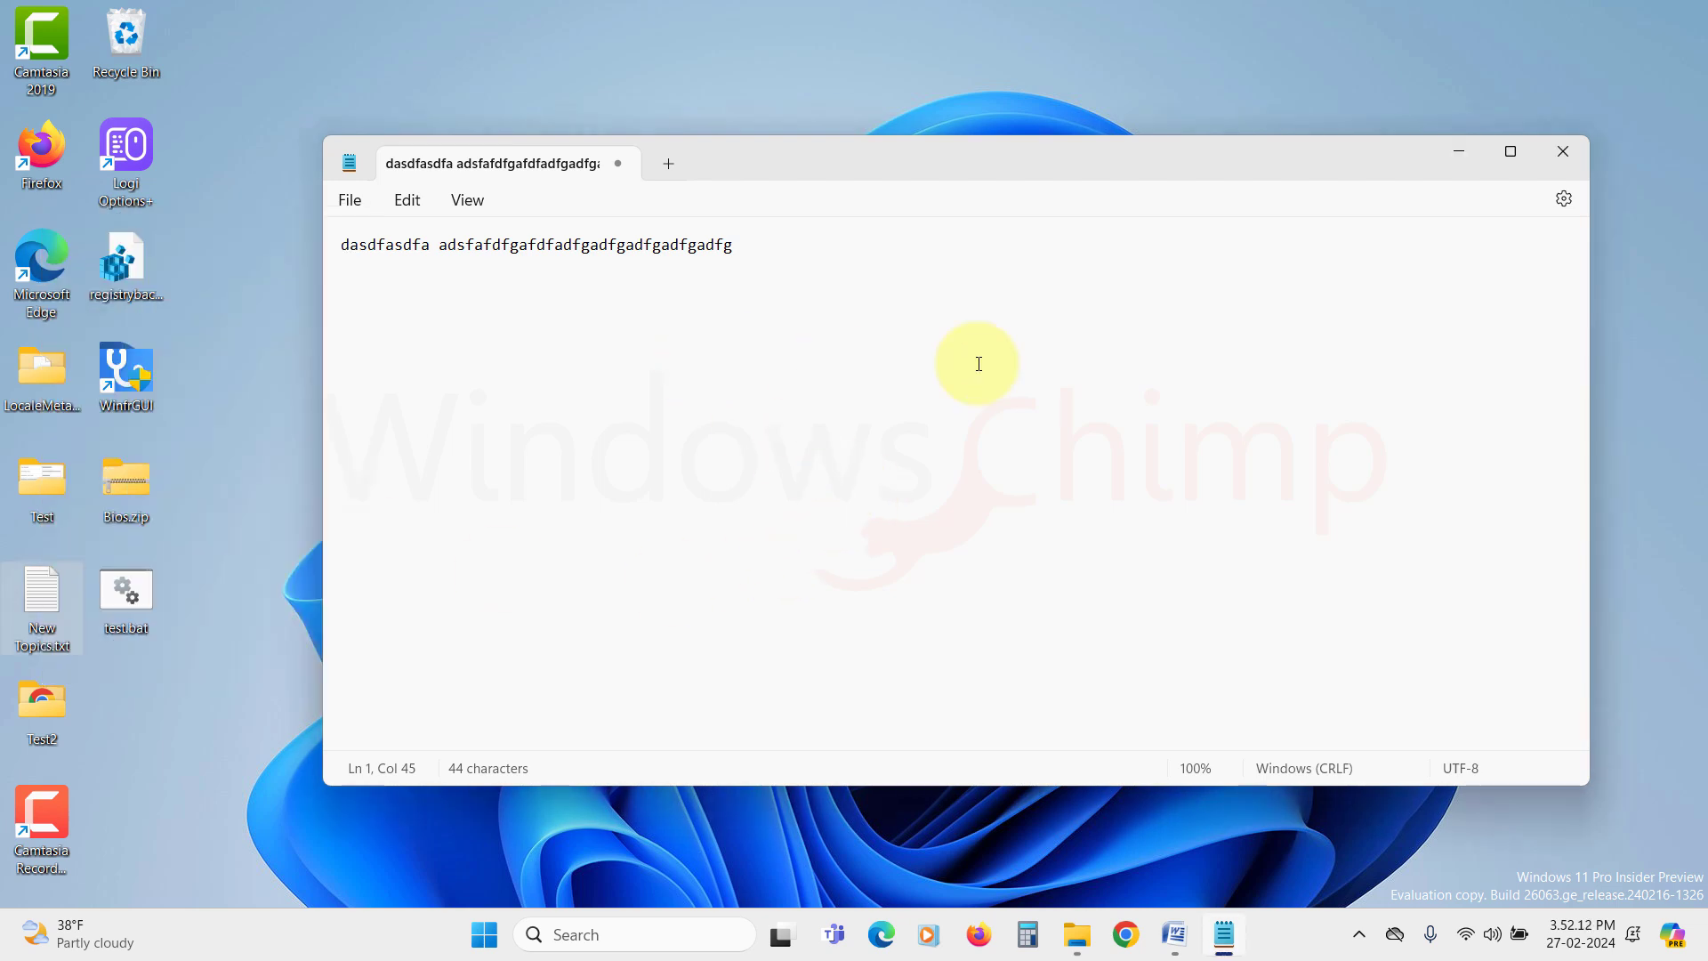
Close Notepad without saving and relaunch it from Run, showing the text restored.
left_click(1566, 151)
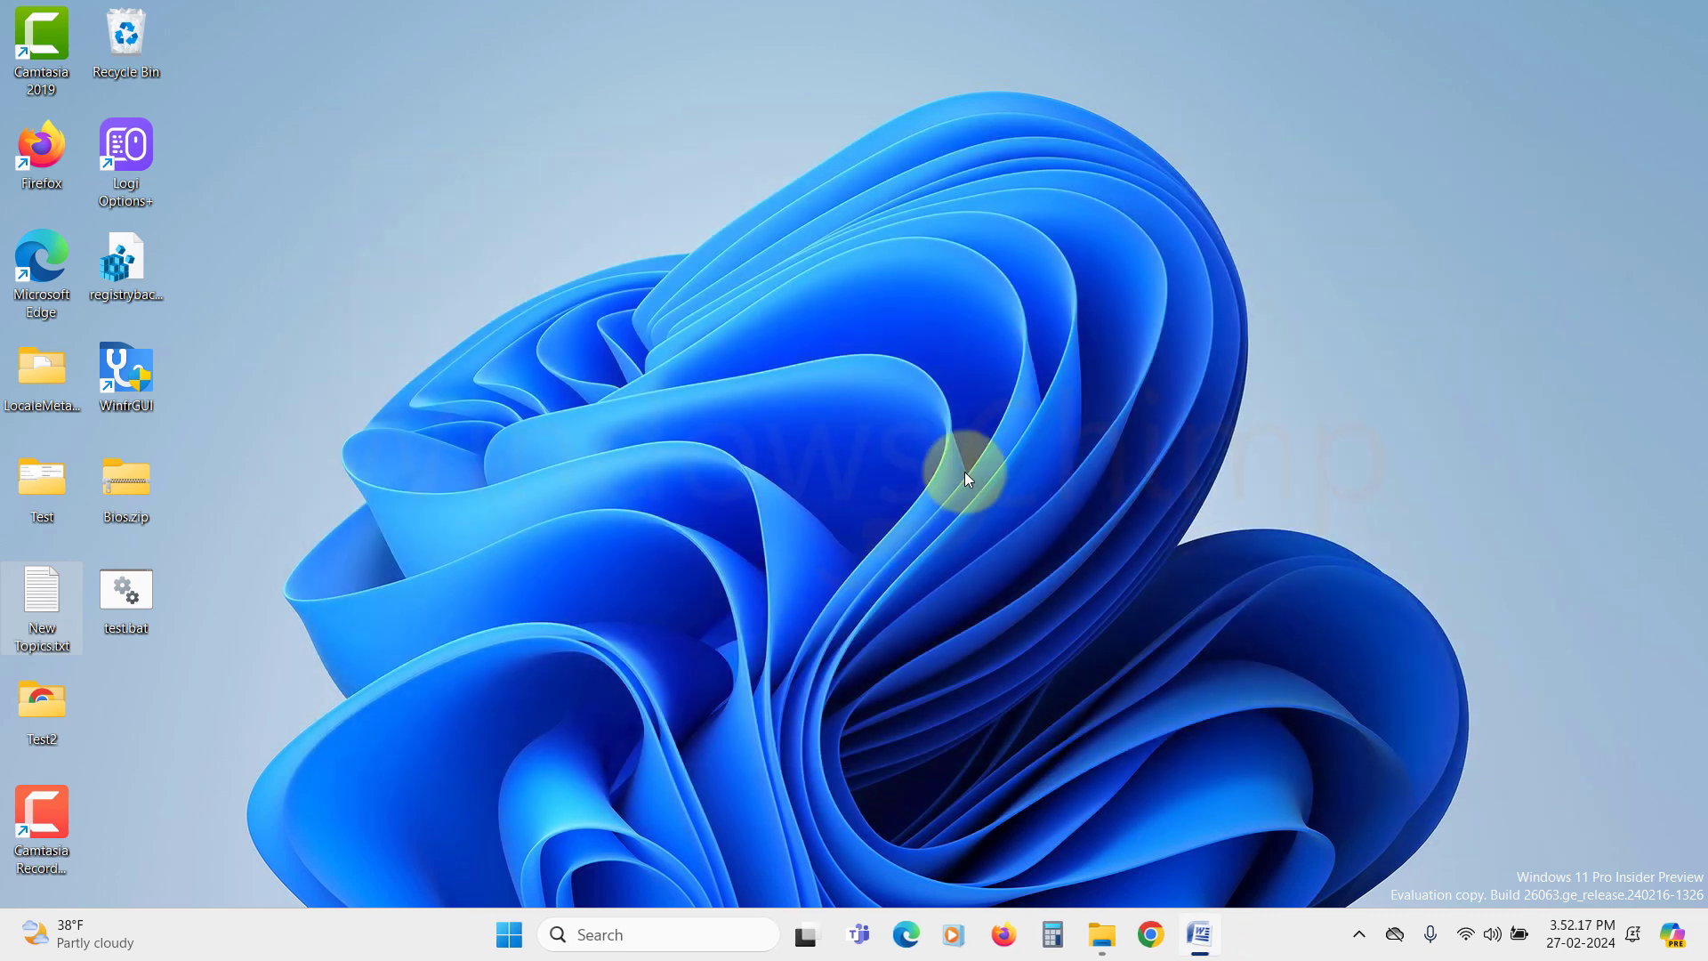
key("super+r")
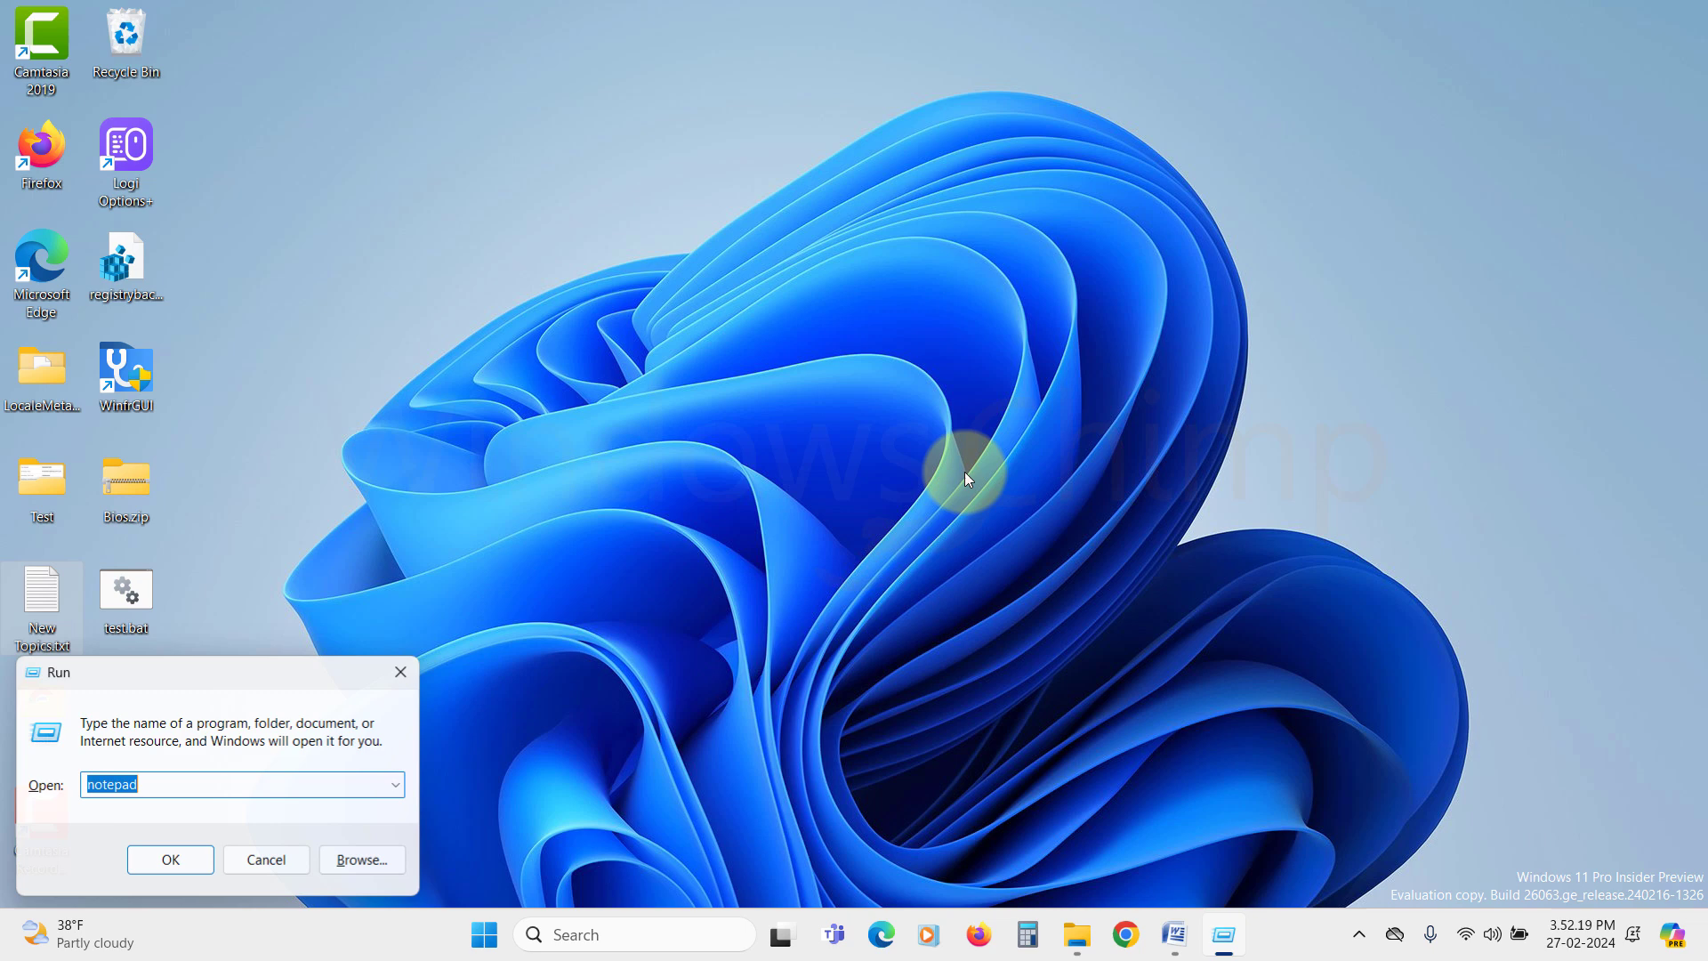
key("Return")
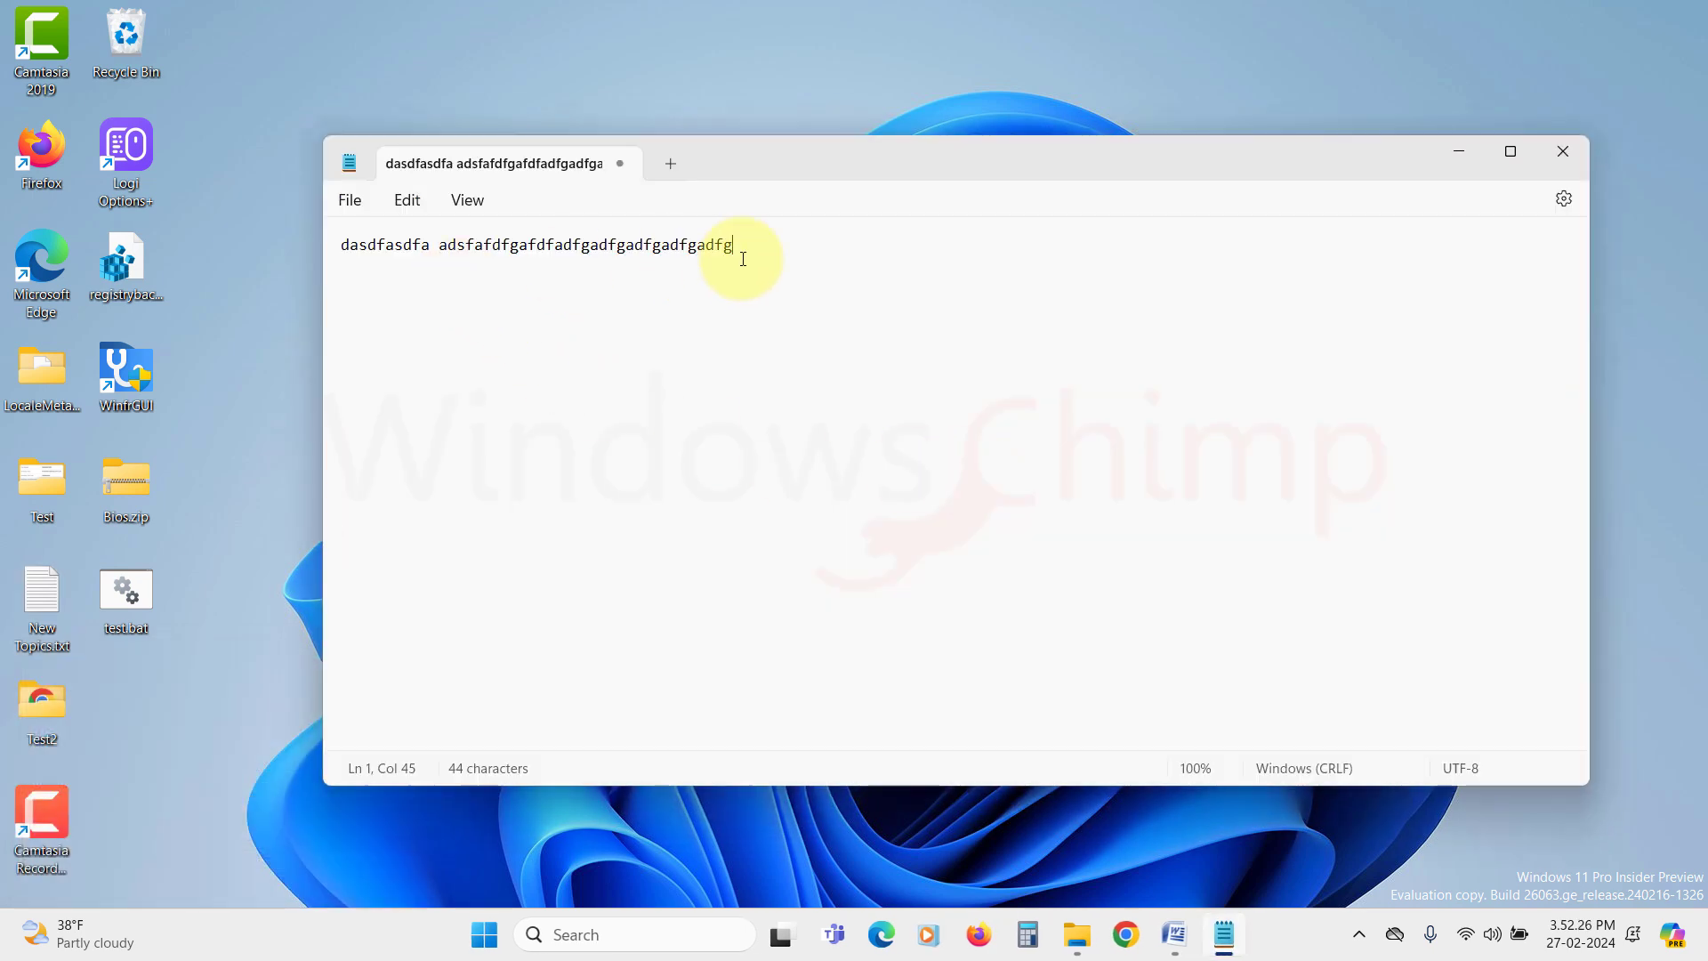
Close Notepad and launch Microsoft Store by searching 'st' in Start.
left_click(1563, 151)
left_click(509, 935)
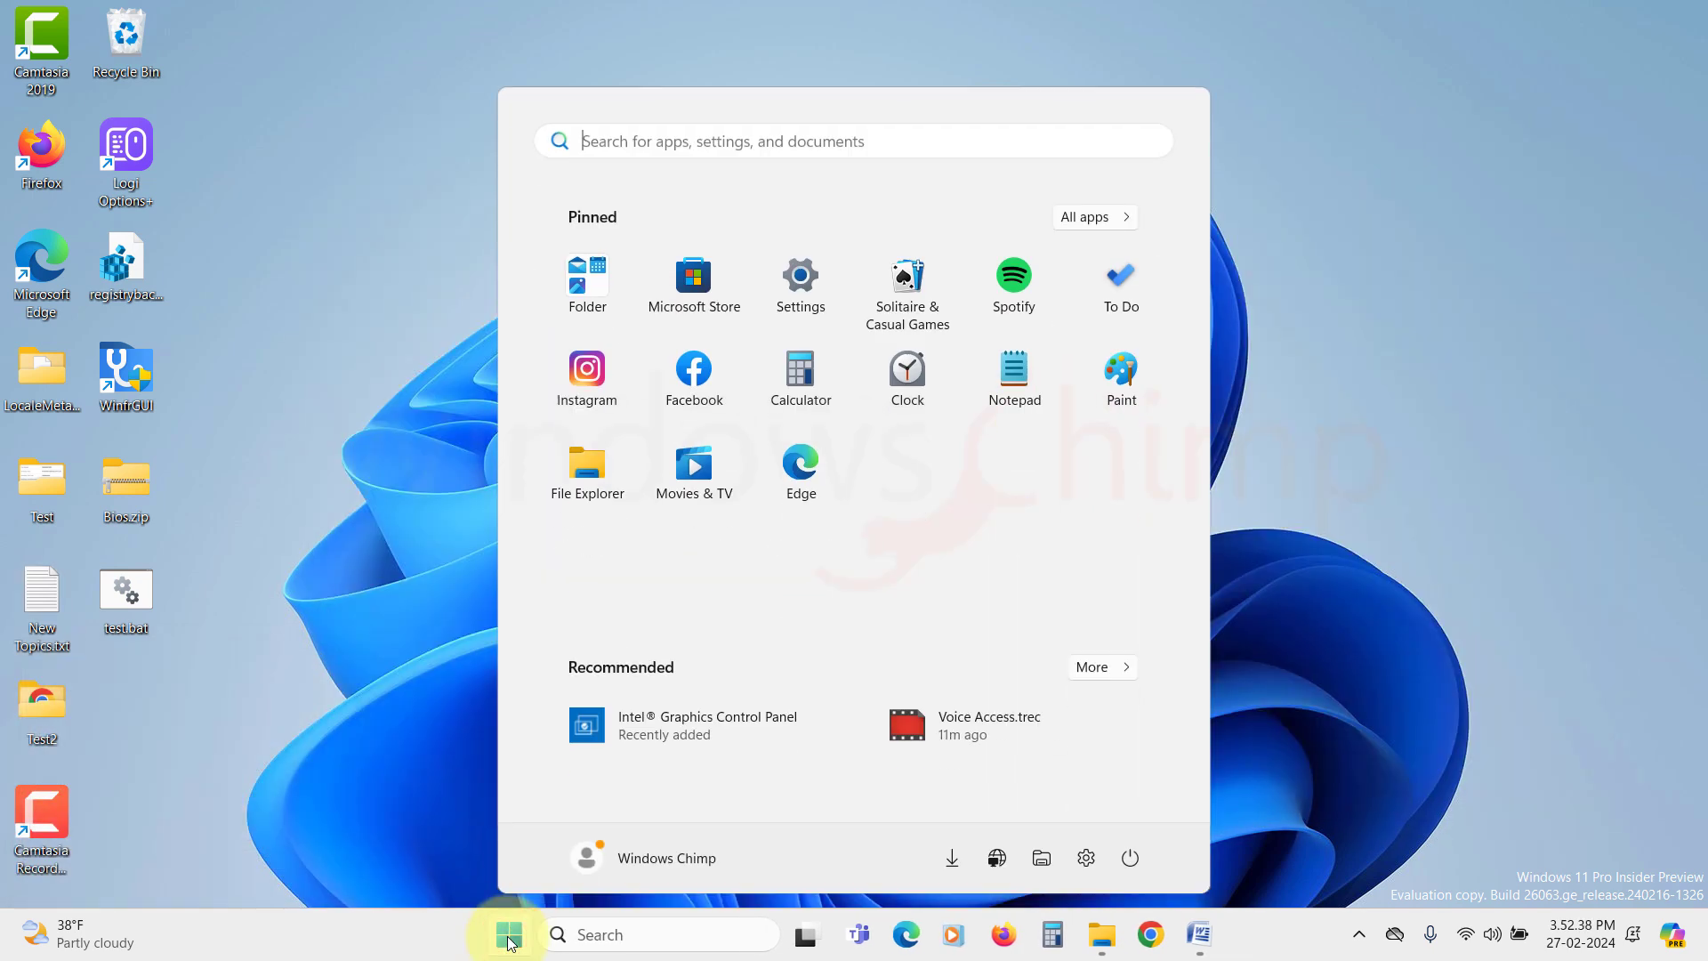
type("sto")
left_click(560, 303)
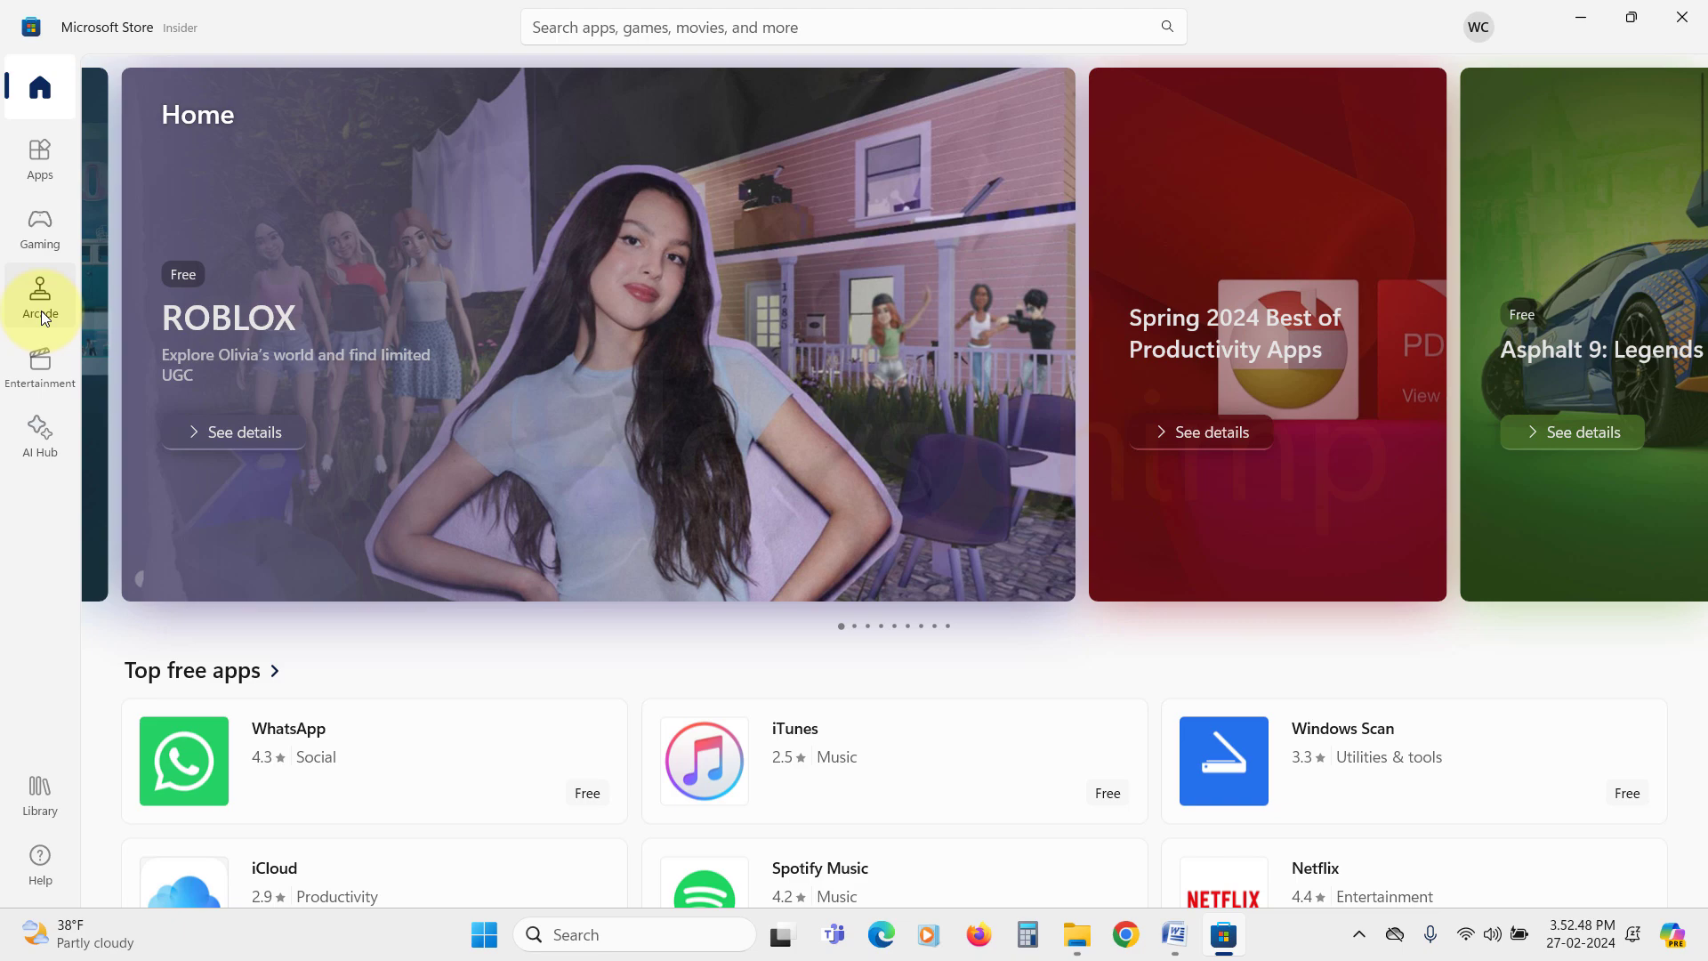
Browse the Store's Arcade section and open the Amazing Squares game page.
left_click(41, 312)
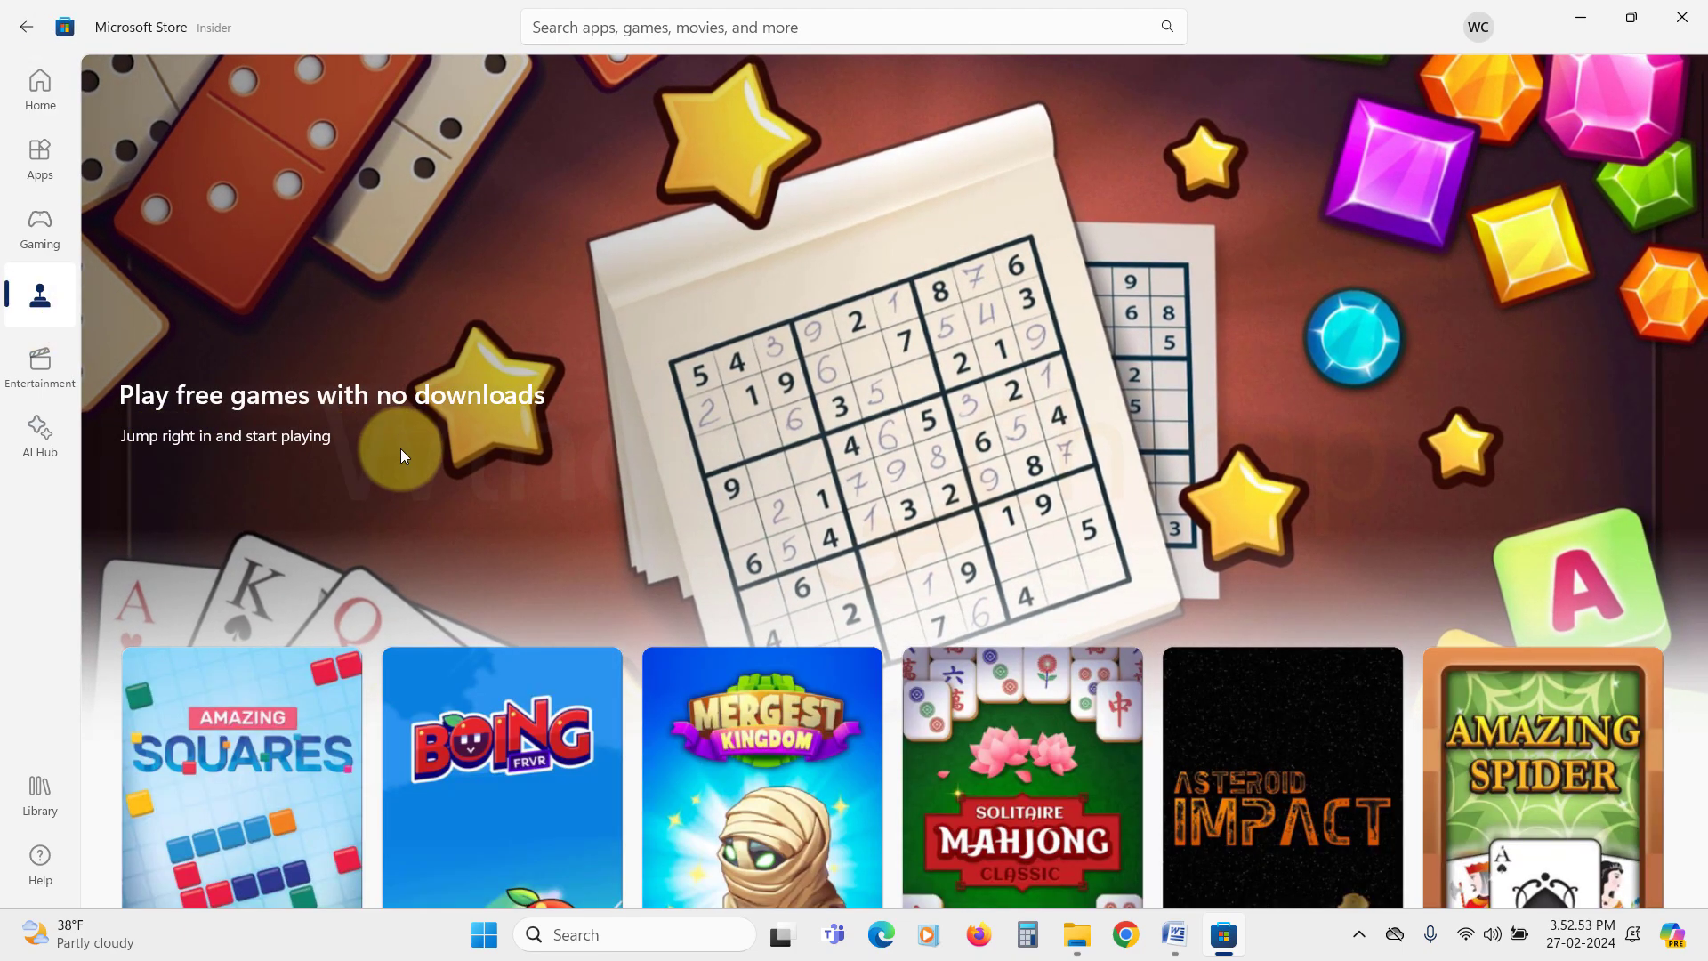
scroll(537, 441, "down", 3)
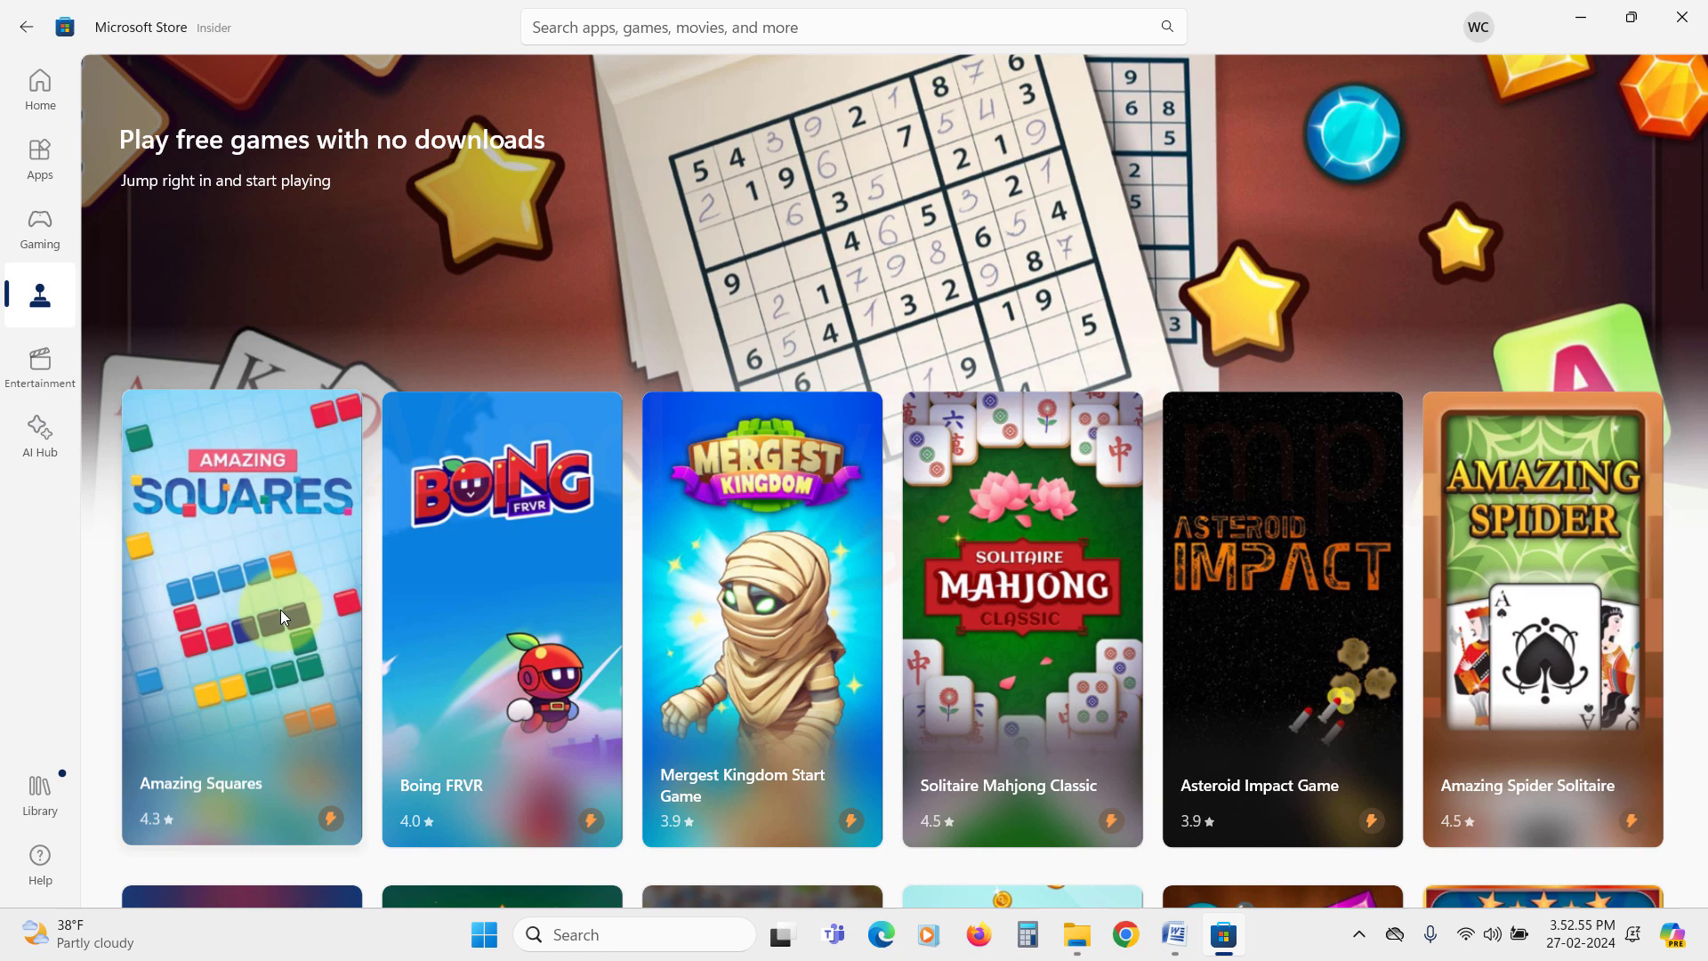
left_click(259, 628)
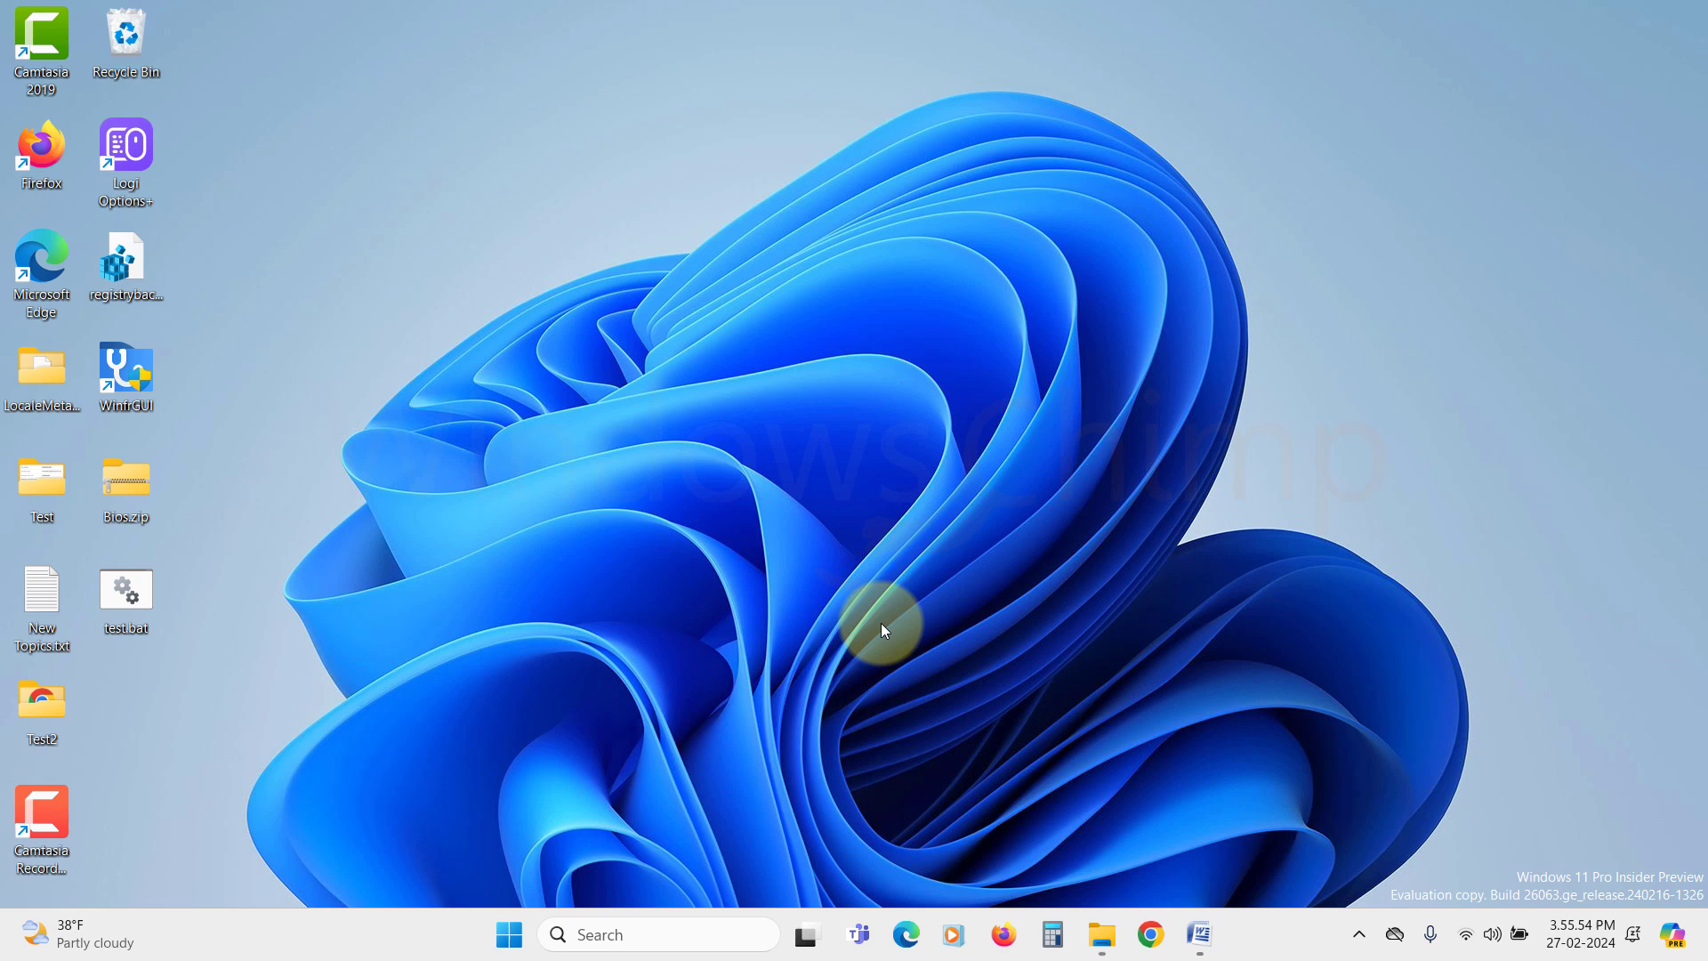
In Settings, expand Windows Update > Windows Insider Program channel options, showing the Canary Channel.
left_click(509, 934)
left_click(796, 293)
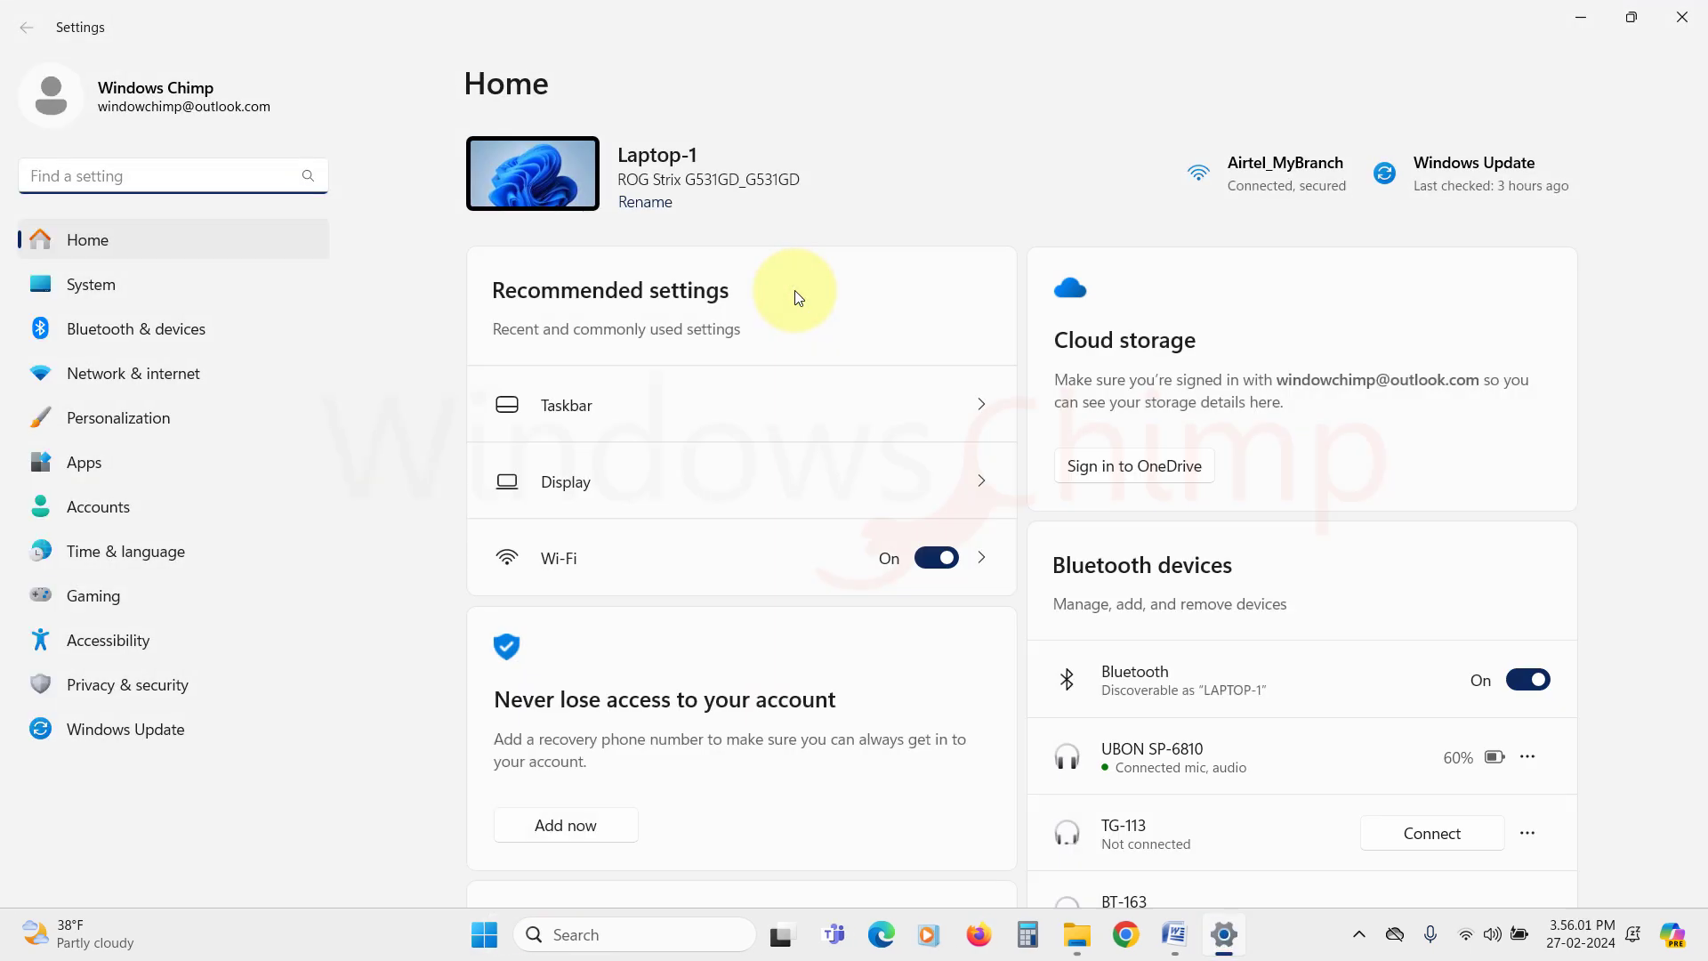
left_click(137, 735)
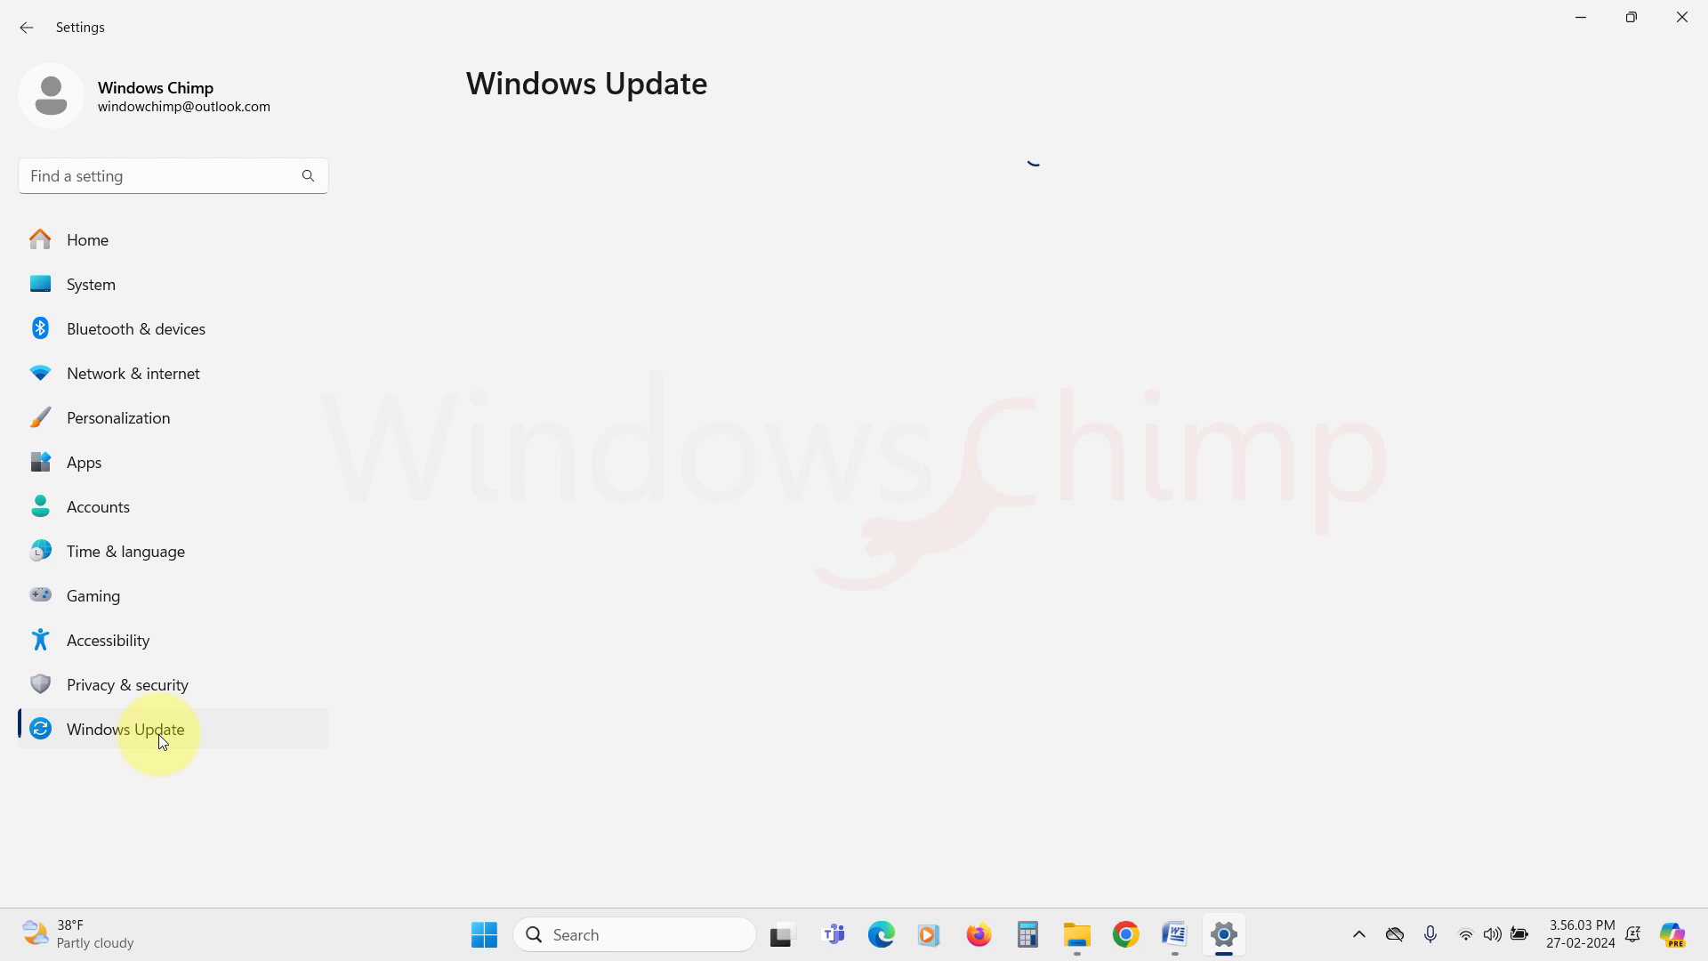
left_click(761, 646)
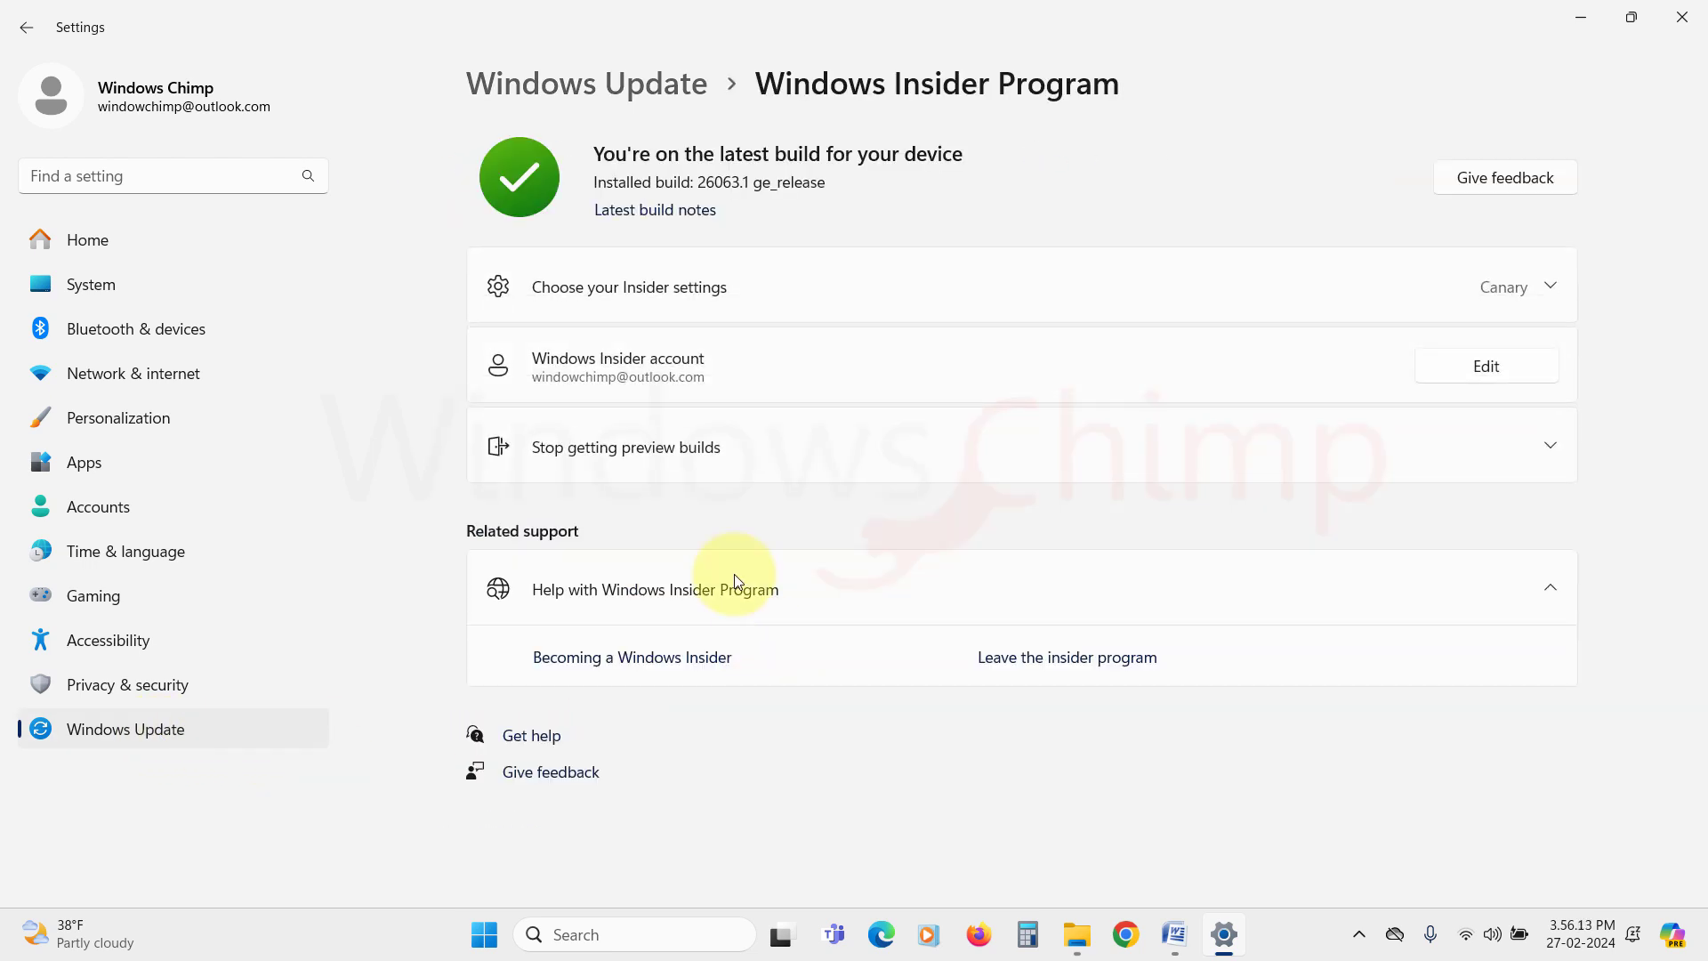
left_click(1386, 301)
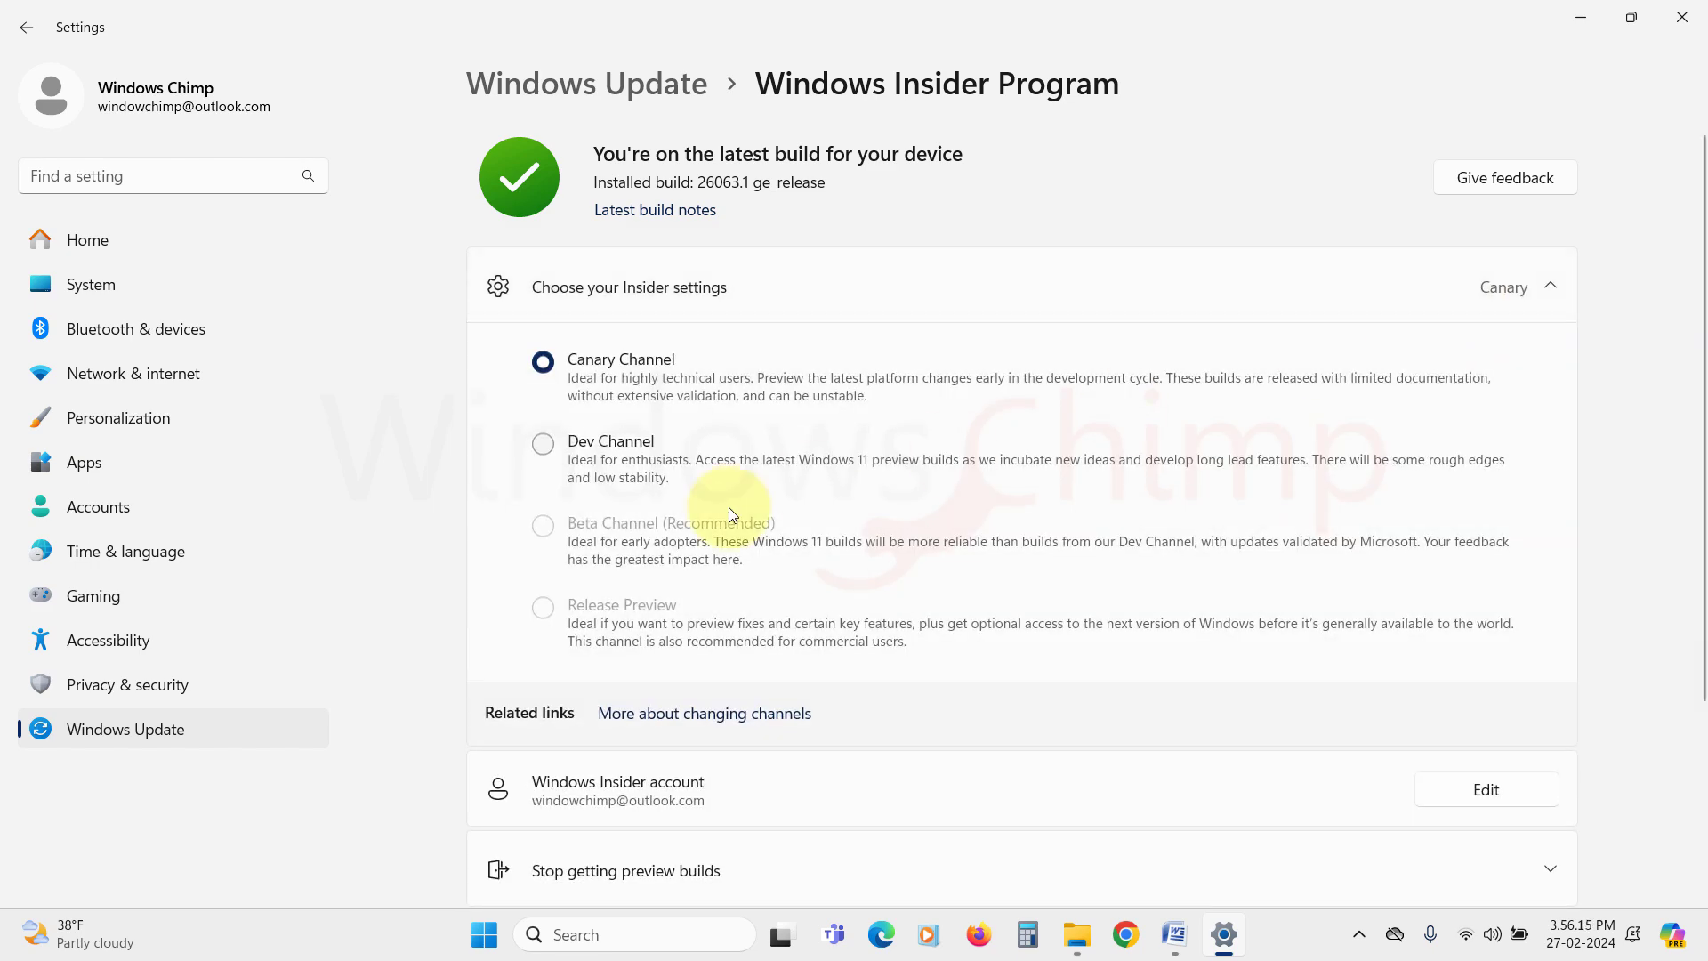